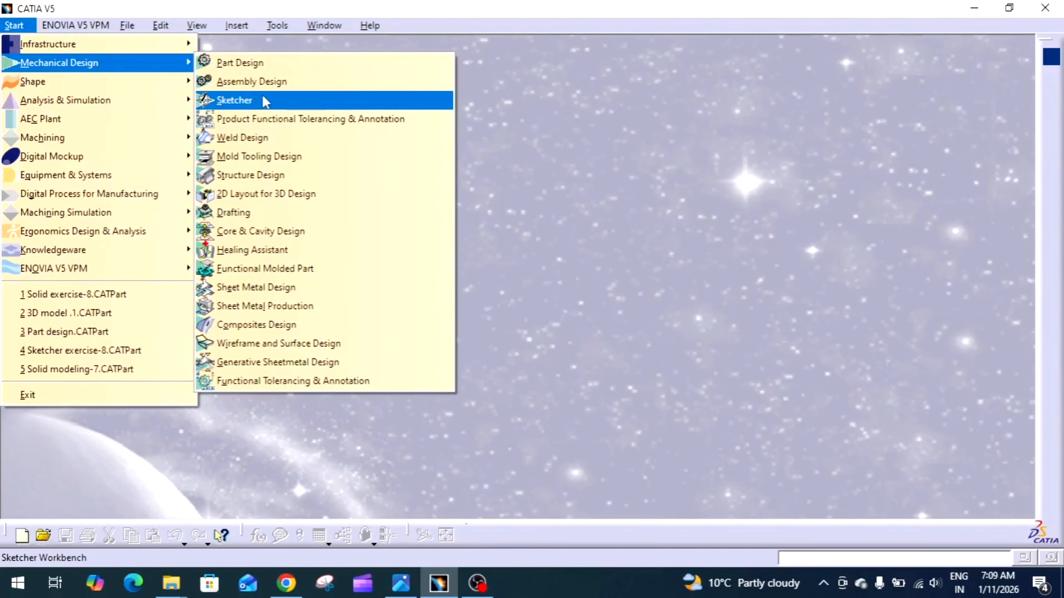
# Create a new Part Design part named "Sketcher excercise-9" with hybrid design enabled
pyautogui.click(267, 63)
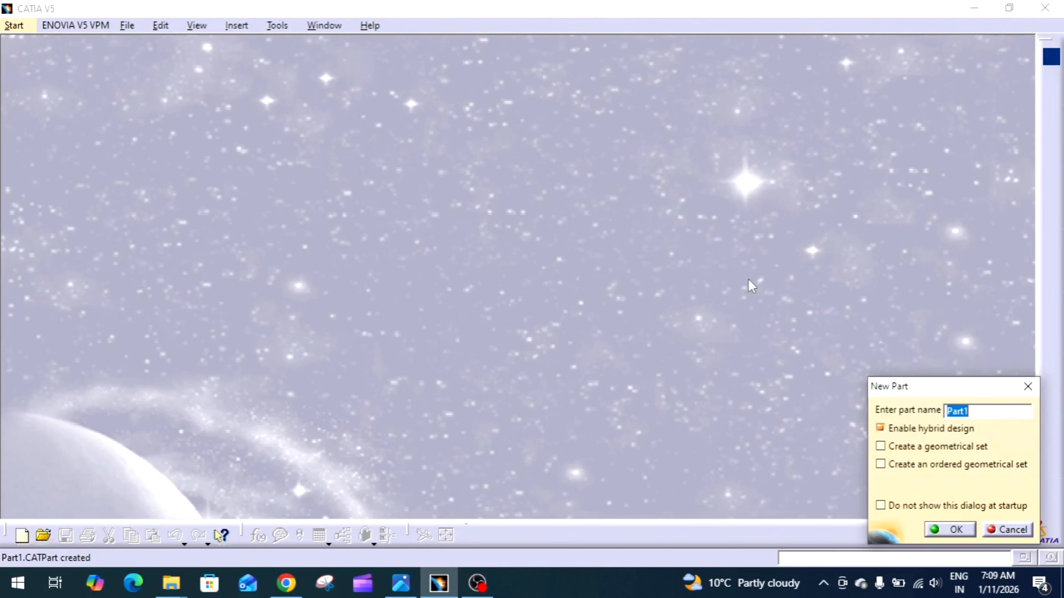
pyautogui.write('Sketcher excer')
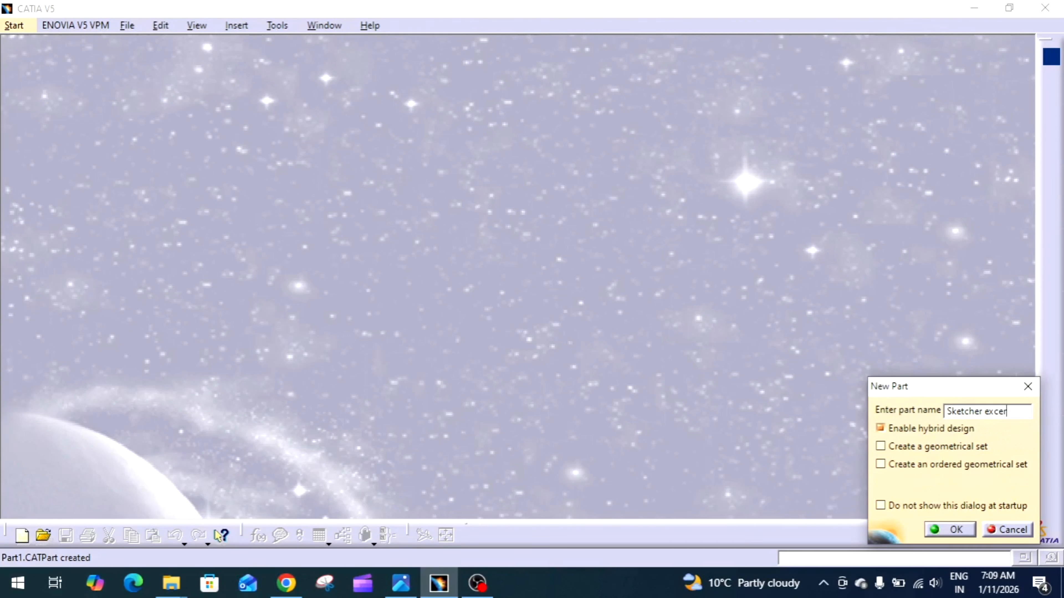
pyautogui.write('cise-9')
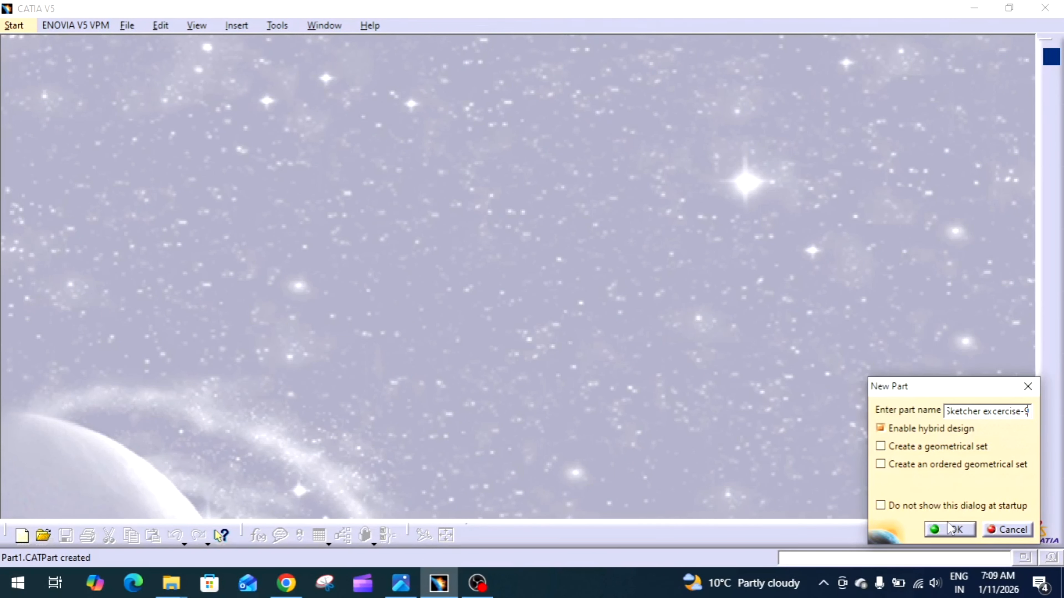
pyautogui.click(959, 531)
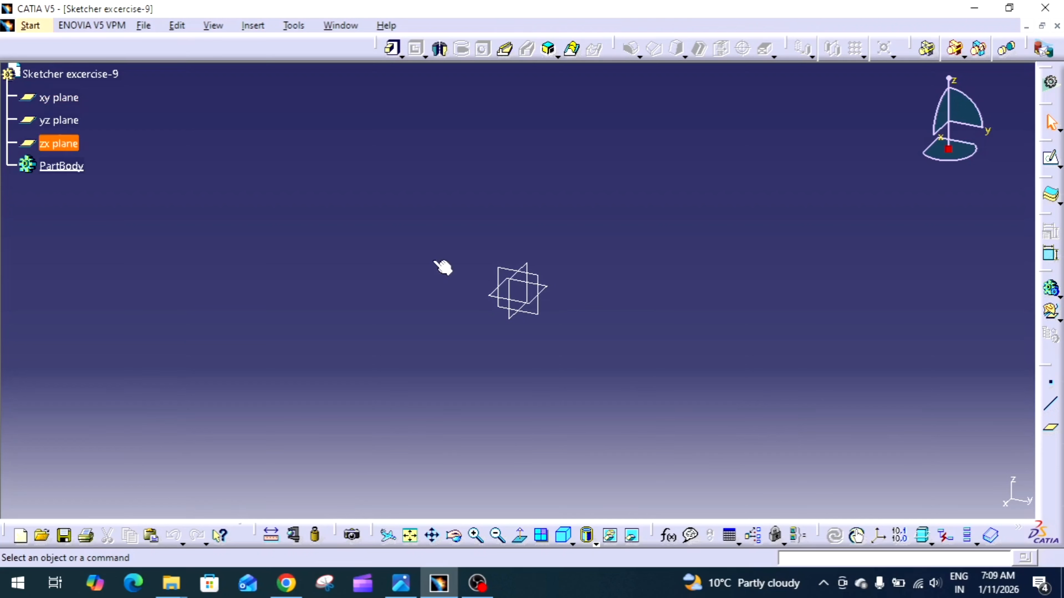
# Start a sketch on the xy plane and draw a horizontal axis through the origin, starting about 153 mm to its left
pyautogui.click(54, 100)
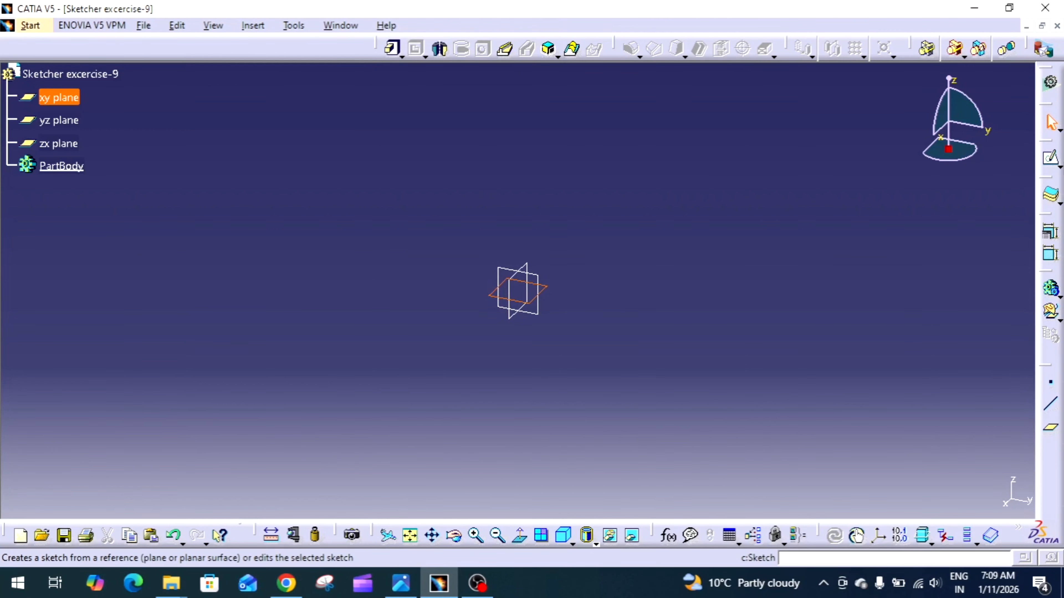
pyautogui.click(1051, 160)
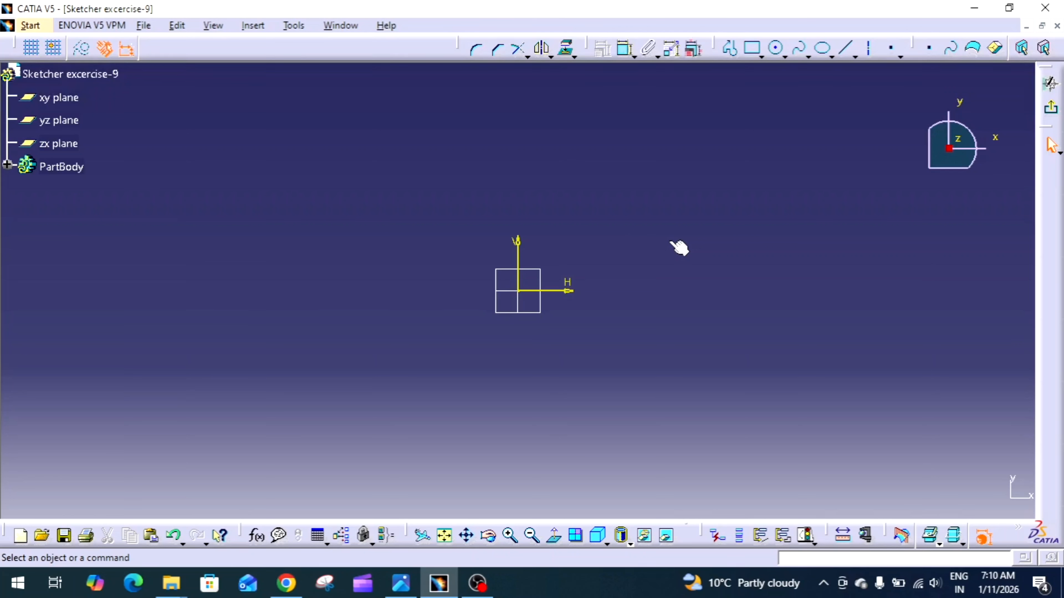
pyautogui.click(870, 52)
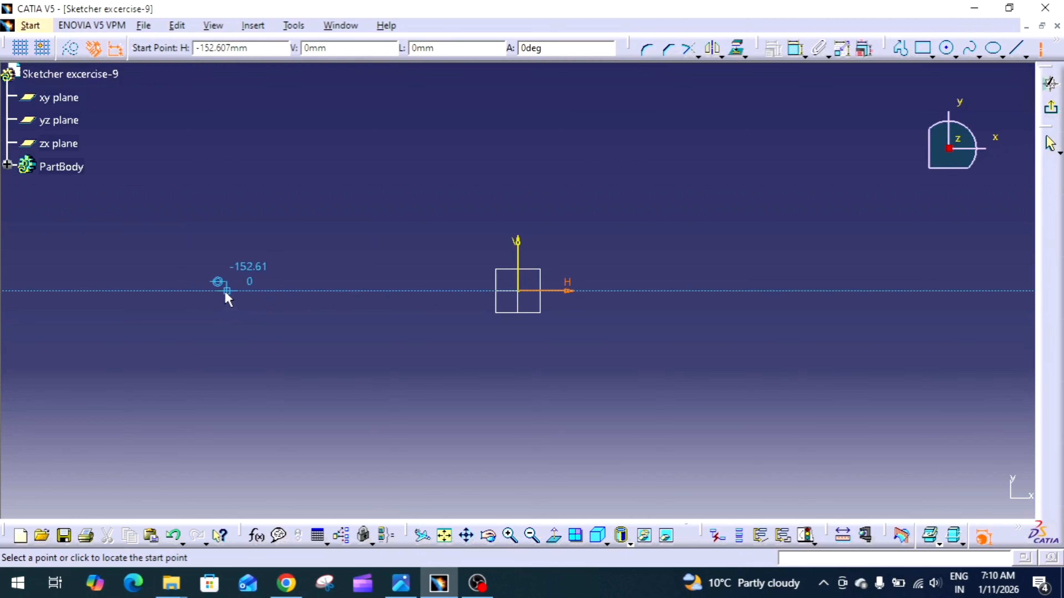
pyautogui.click(225, 292)
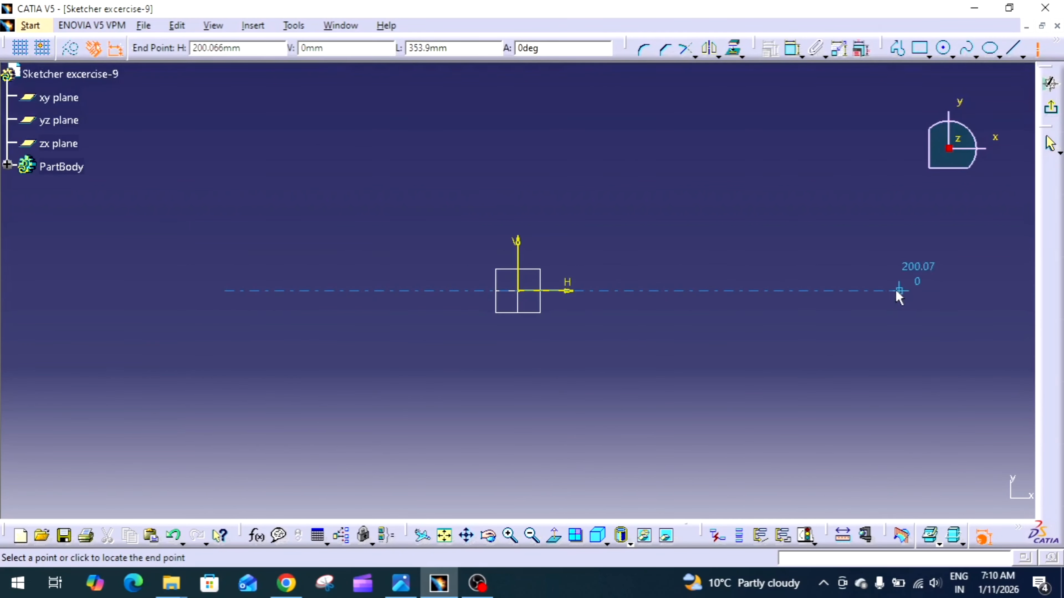
pyautogui.click(823, 291)
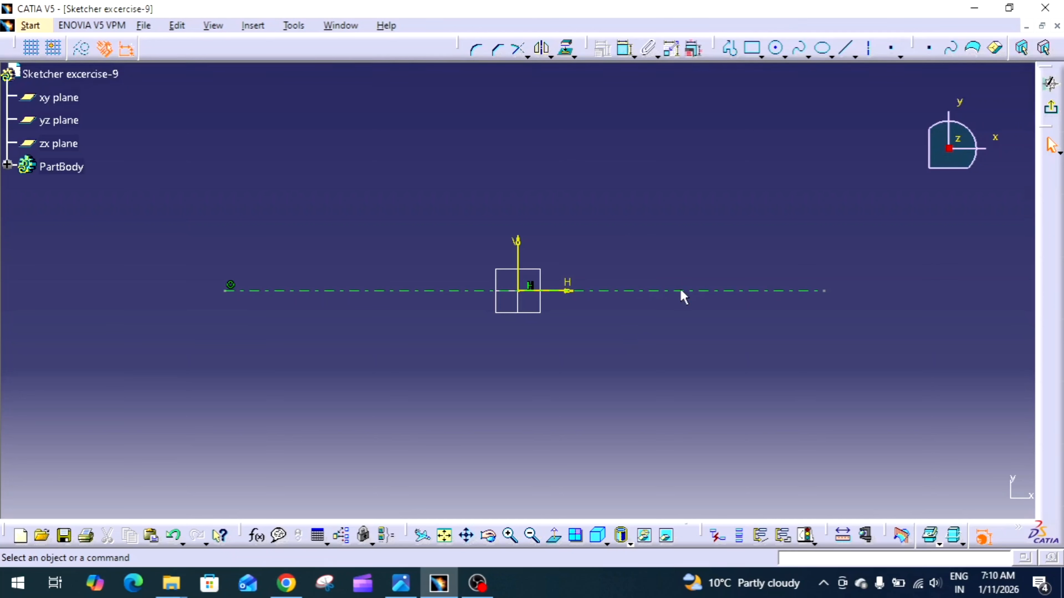
# Draw a vertical axis through the origin, starting about 100 mm above it and ending below it
pyautogui.click(868, 48)
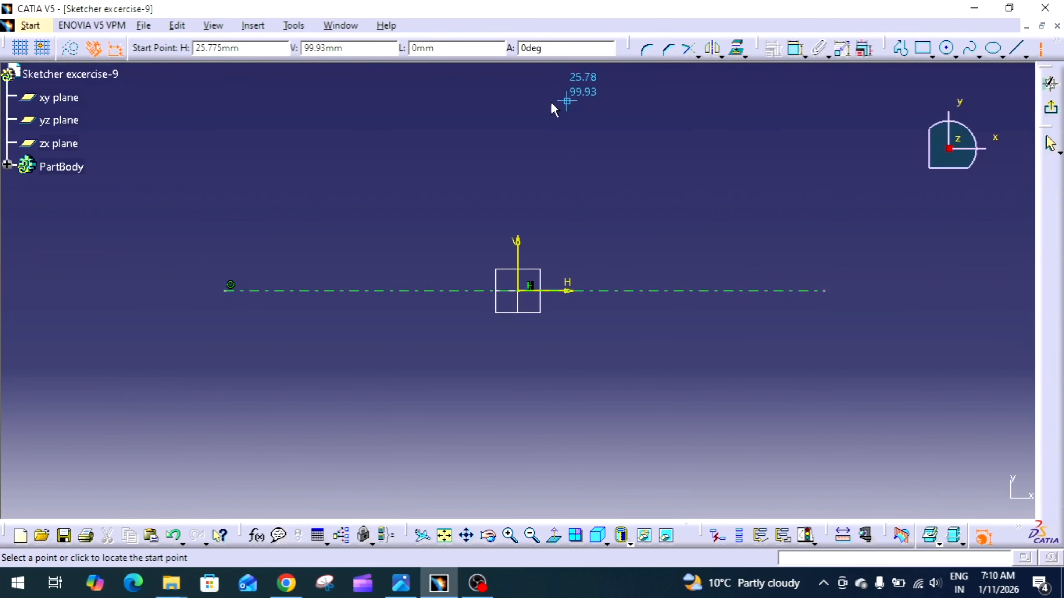
pyautogui.click(518, 102)
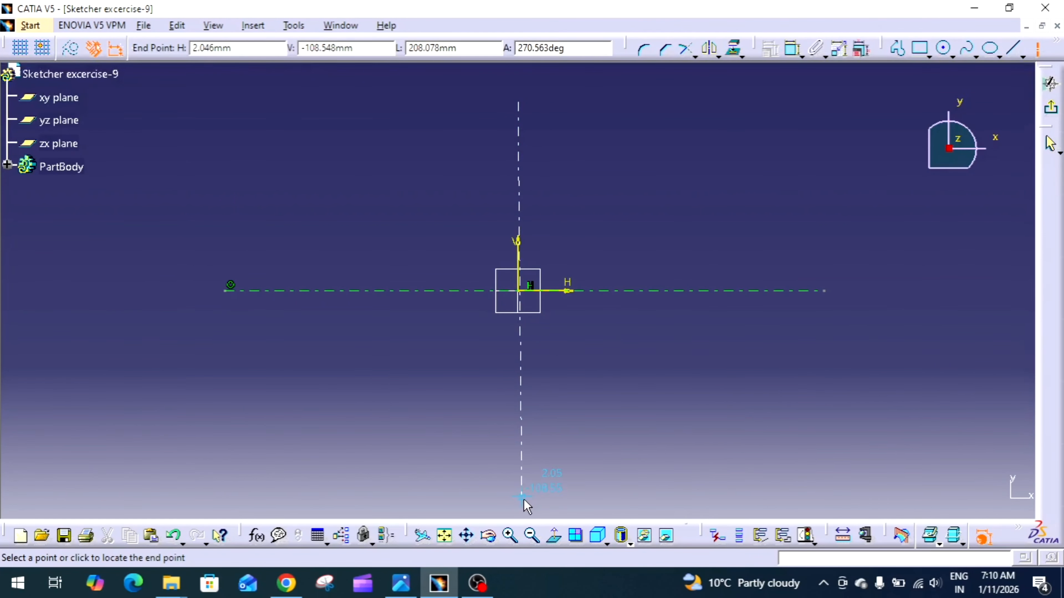
pyautogui.click(519, 511)
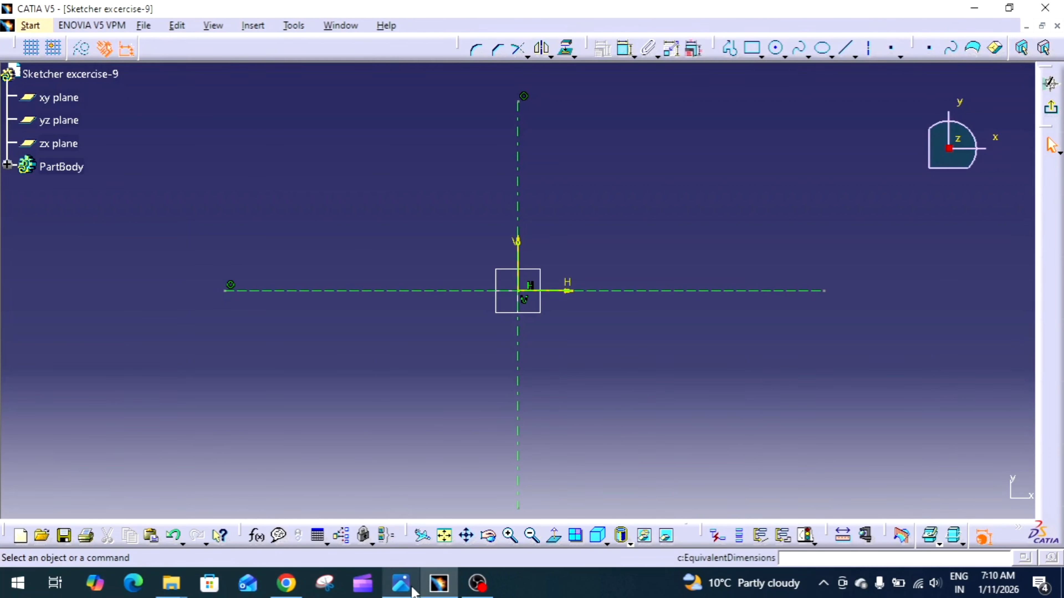
# Check the reference drawing Sketcher exercise-9.jpg and sketch three concentric circles at the origin, about 40, 74 and 99 mm in diameter
pyautogui.click(401, 582)
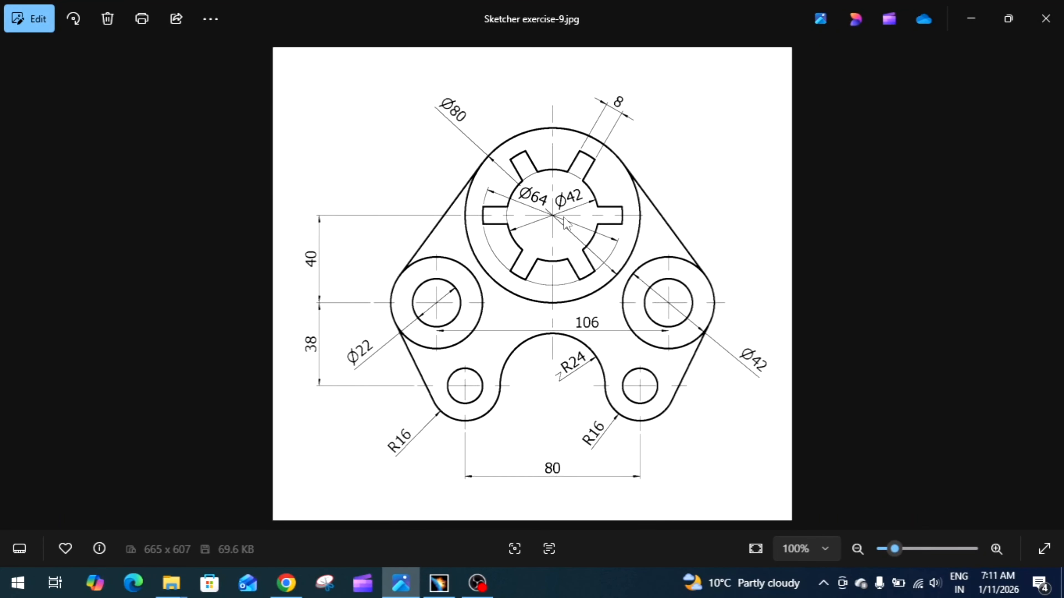
pyautogui.click(439, 583)
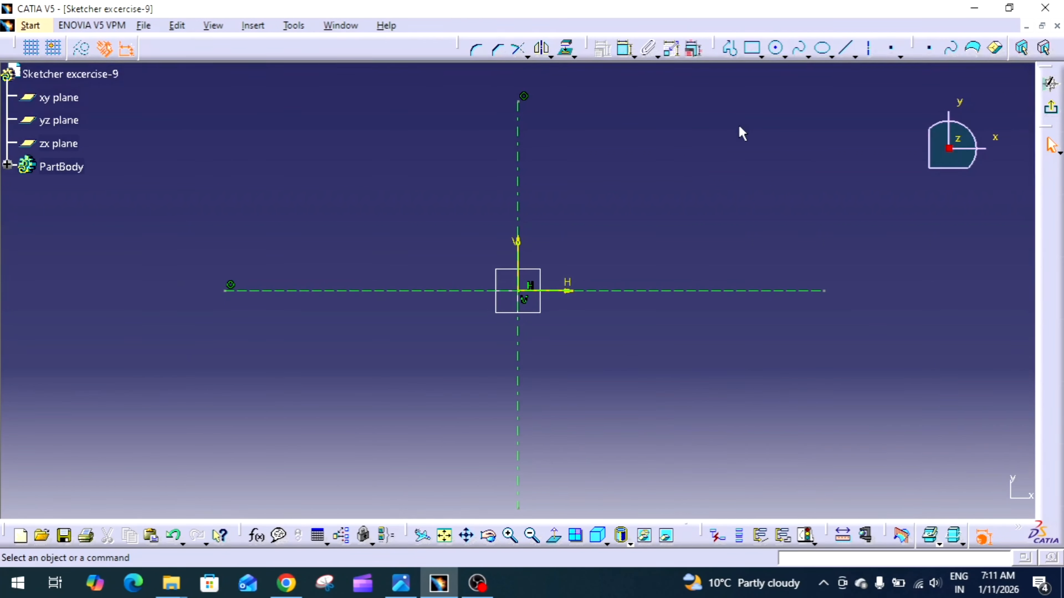
pyautogui.click(780, 56)
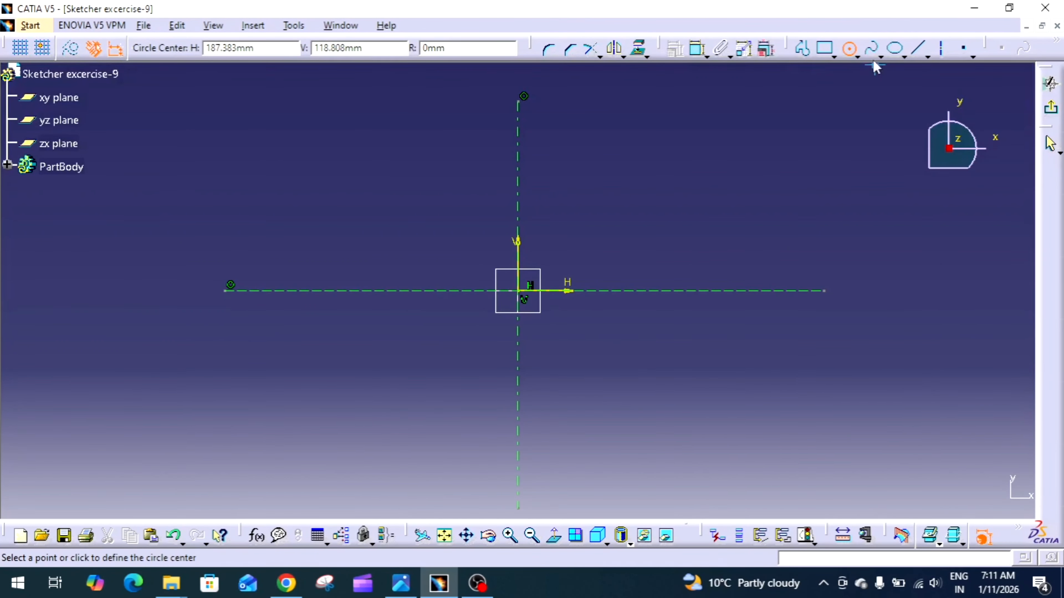
pyautogui.click(859, 57)
pyautogui.click(875, 81)
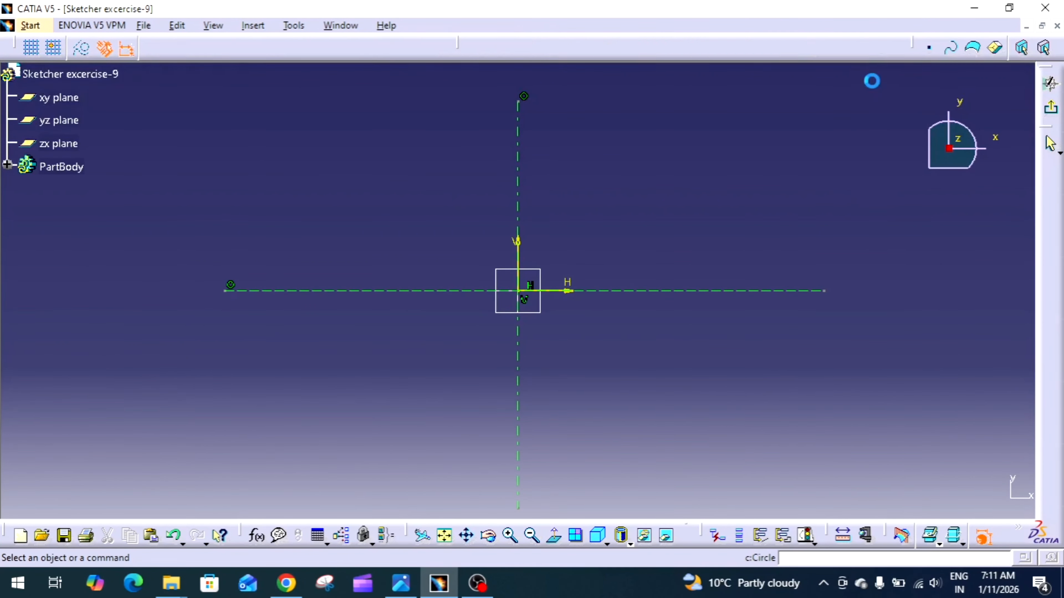
pyautogui.click(785, 57)
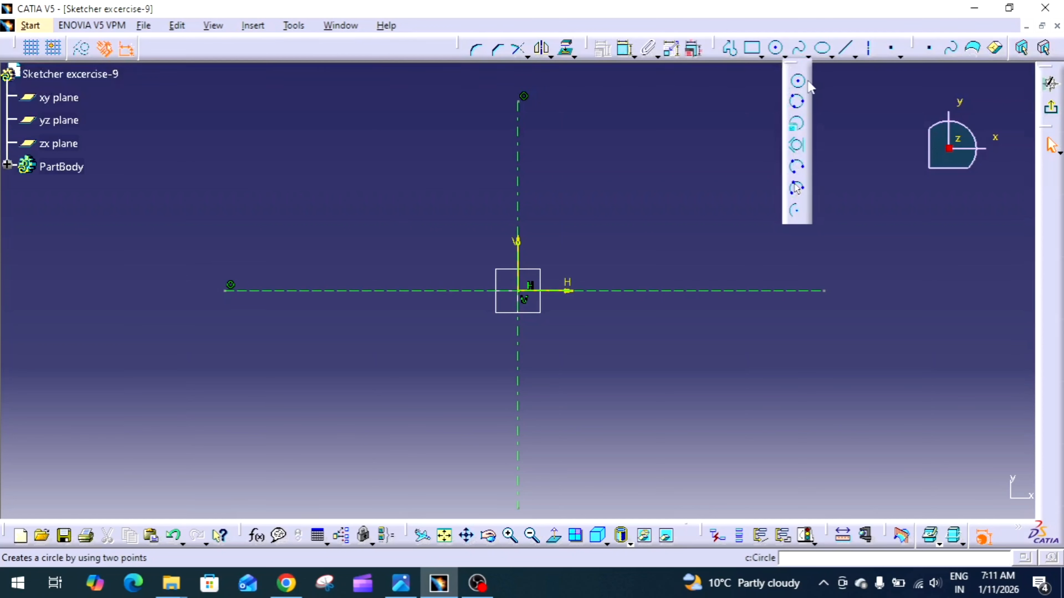
pyautogui.click(797, 81)
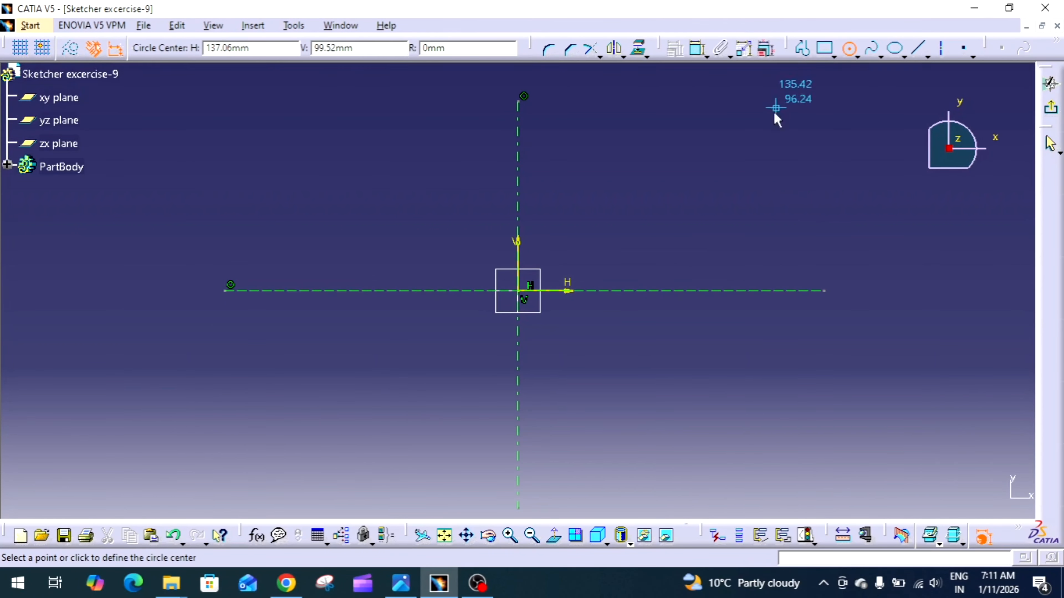
pyautogui.click(520, 291)
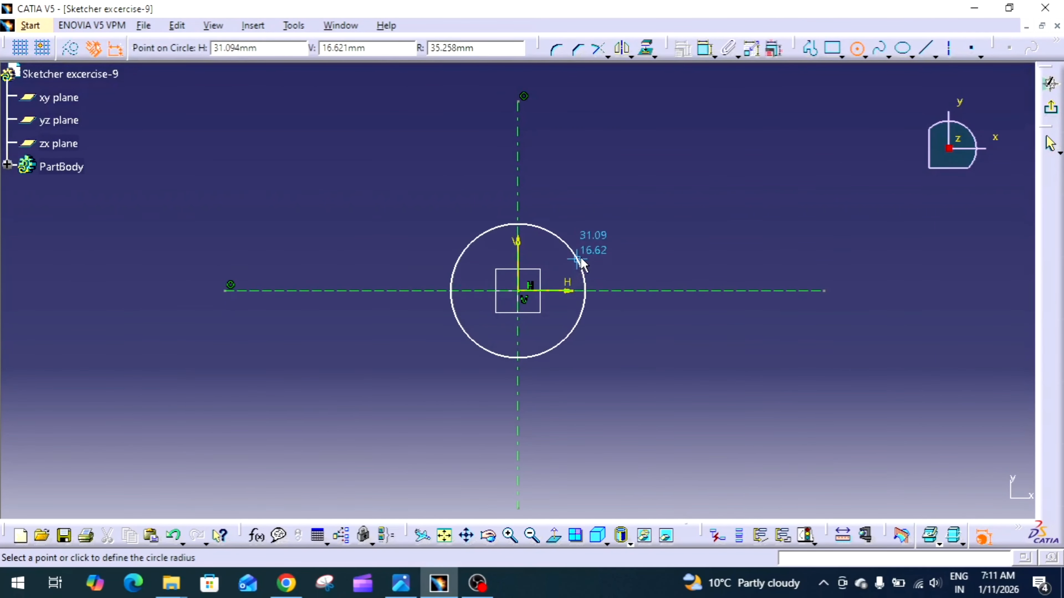
pyautogui.click(559, 231)
pyautogui.click(518, 294)
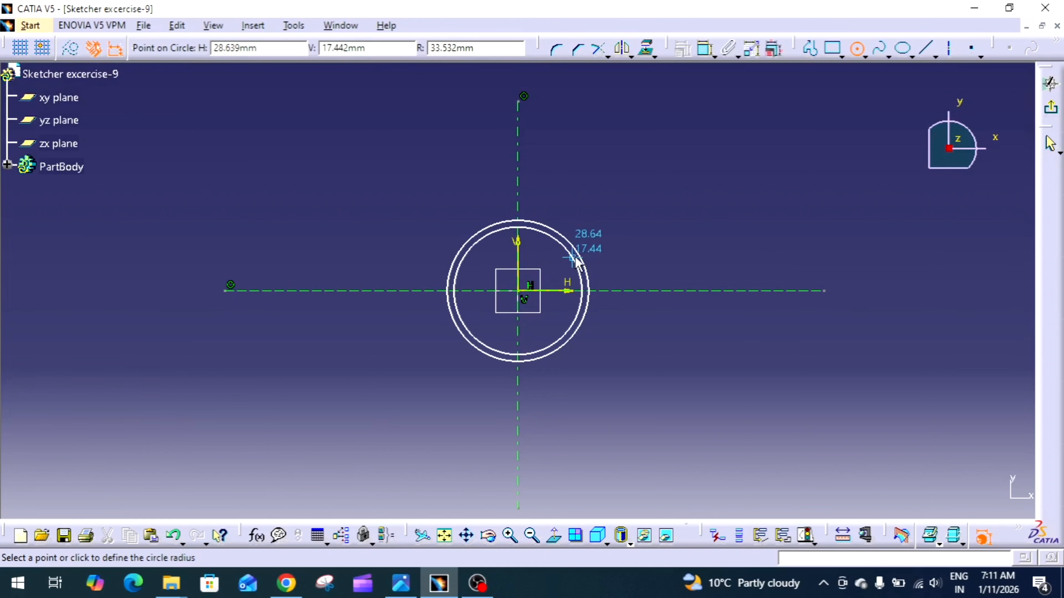
pyautogui.click(600, 241)
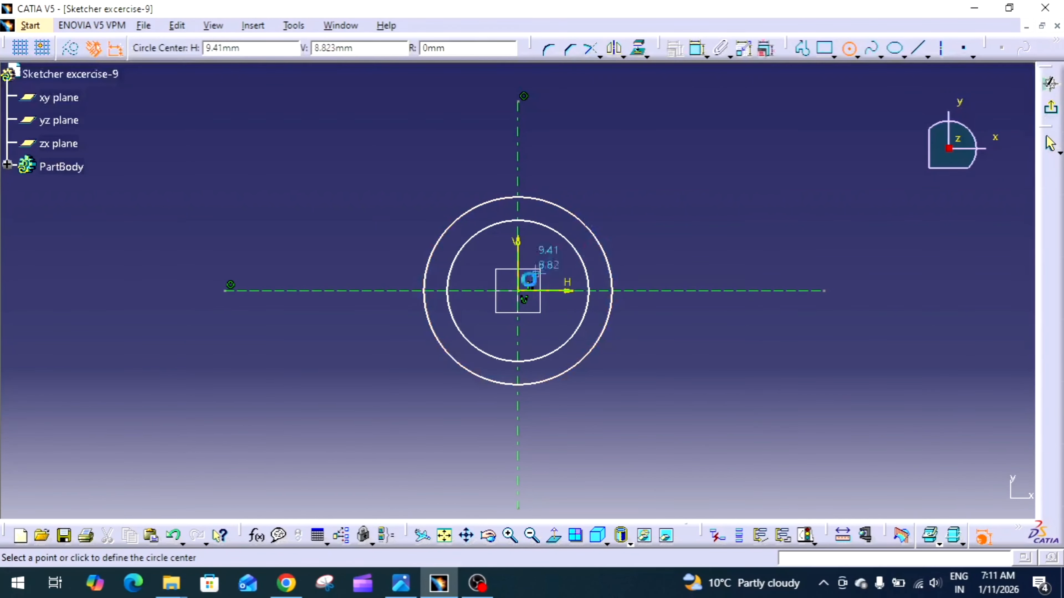
pyautogui.click(519, 291)
pyautogui.click(549, 266)
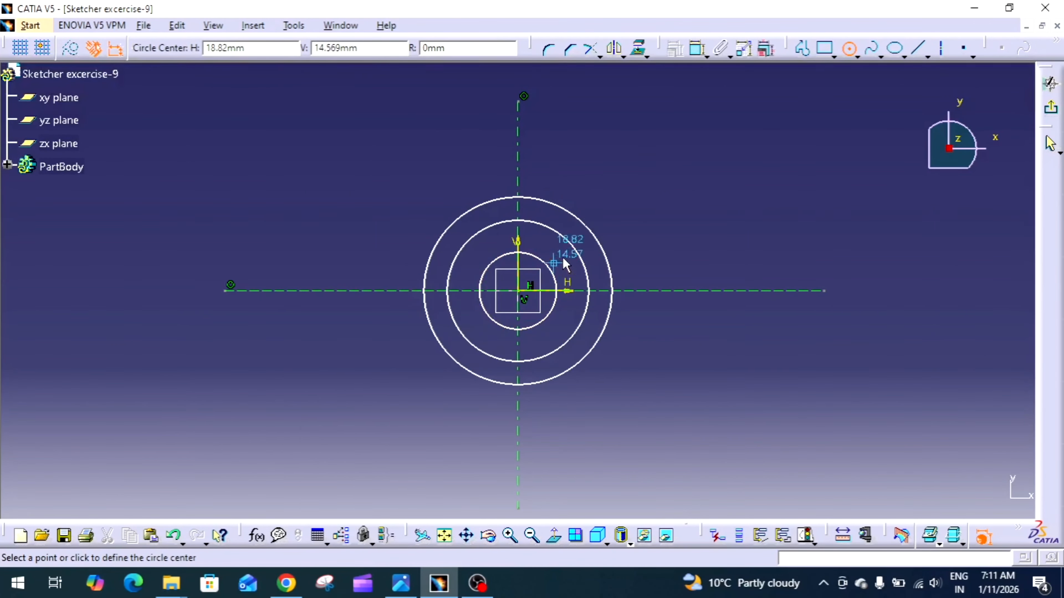
pyautogui.click(856, 49)
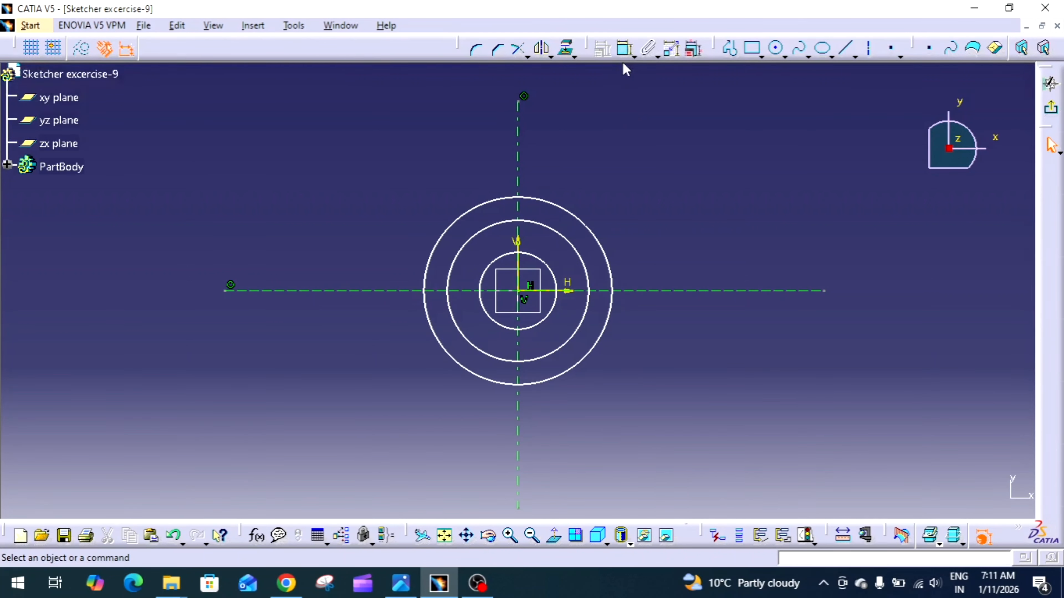
# Constrain the outermost circle to a diameter of 80 mm
pyautogui.click(624, 49)
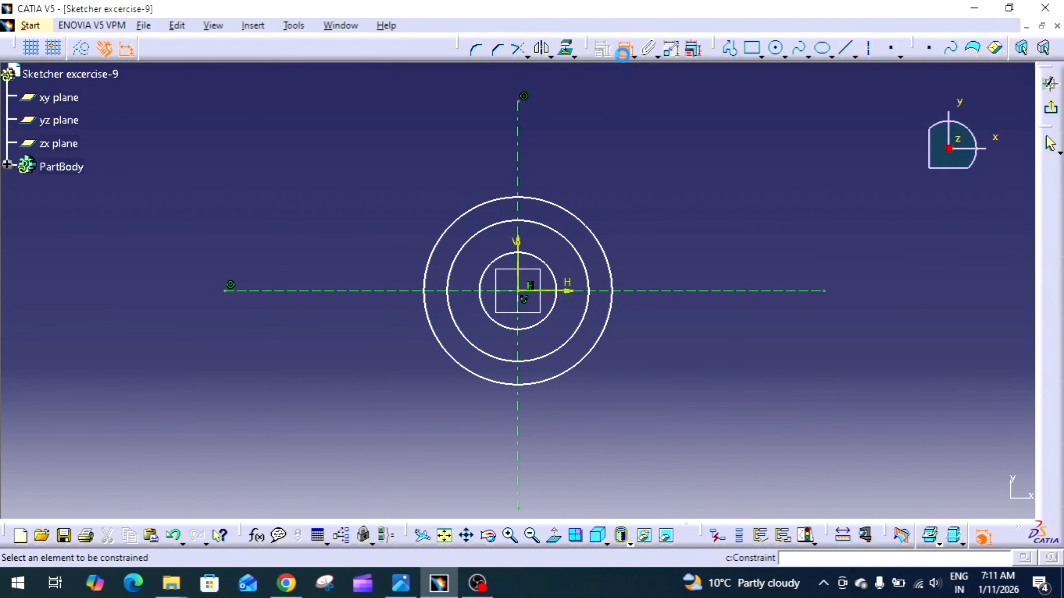
pyautogui.click(580, 217)
pyautogui.click(630, 169)
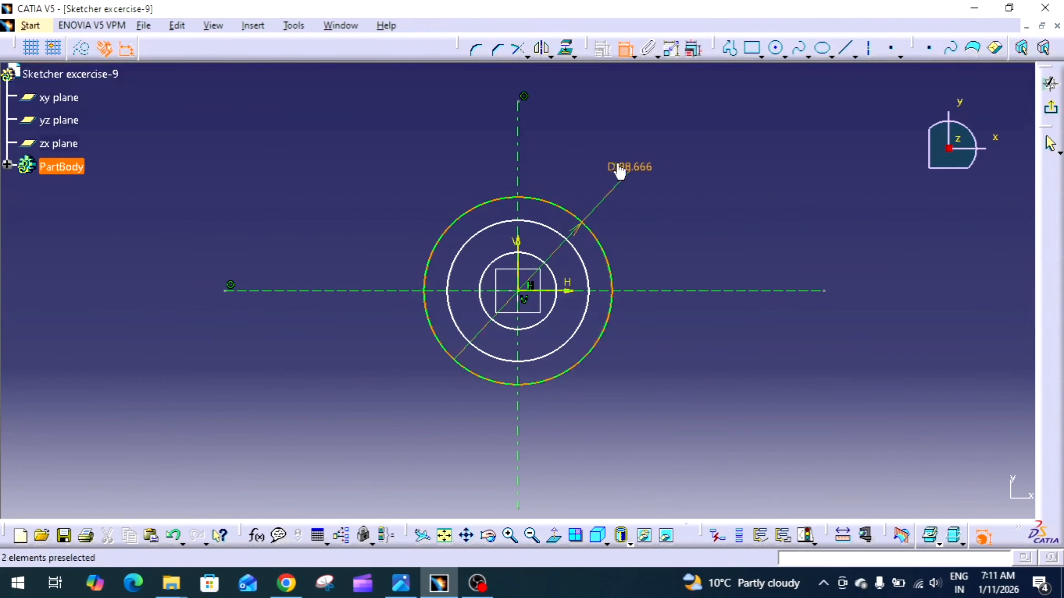
pyautogui.doubleClick(626, 170)
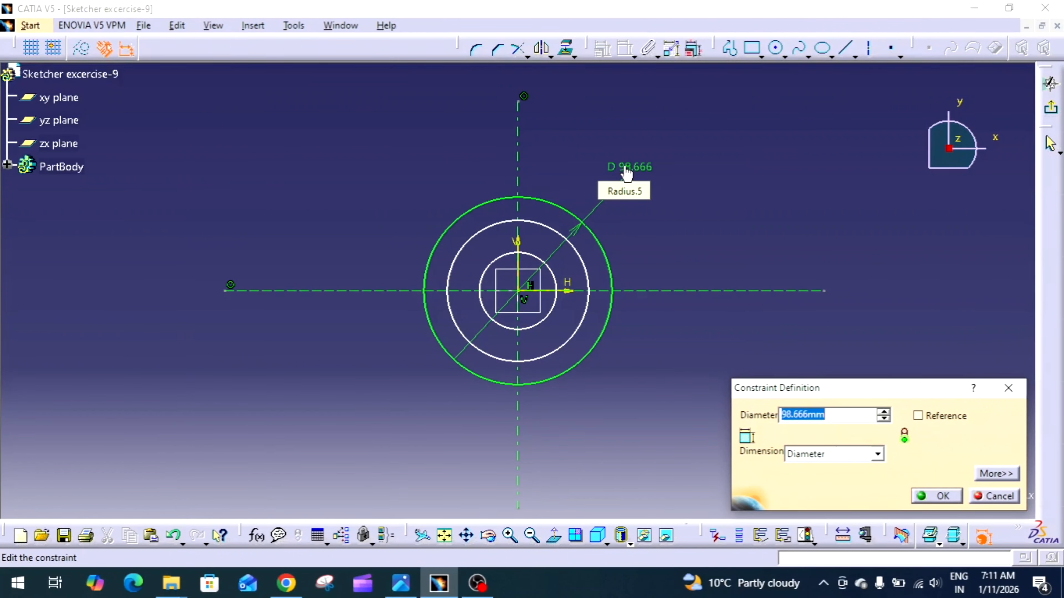
pyautogui.write('80')
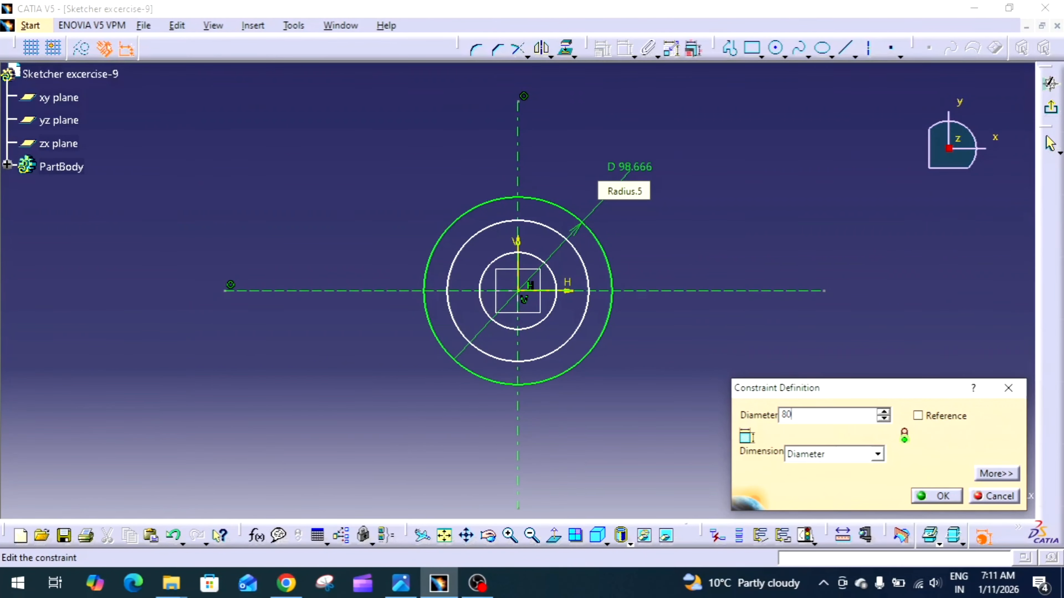
pyautogui.press('Return')
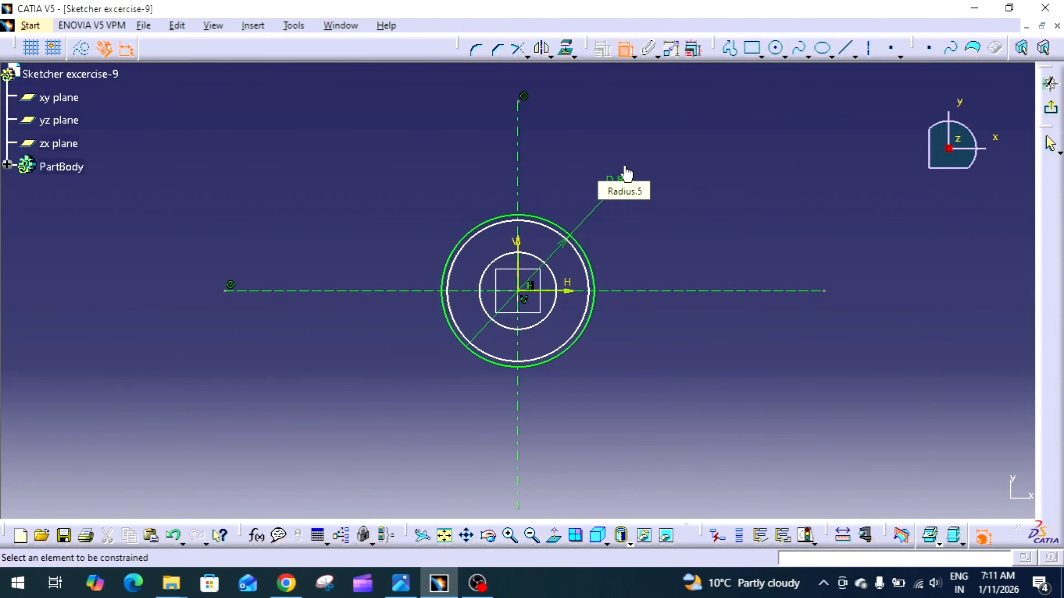
# Constrain the middle circle to a diameter of 64 mm
pyautogui.click(584, 258)
pyautogui.click(659, 243)
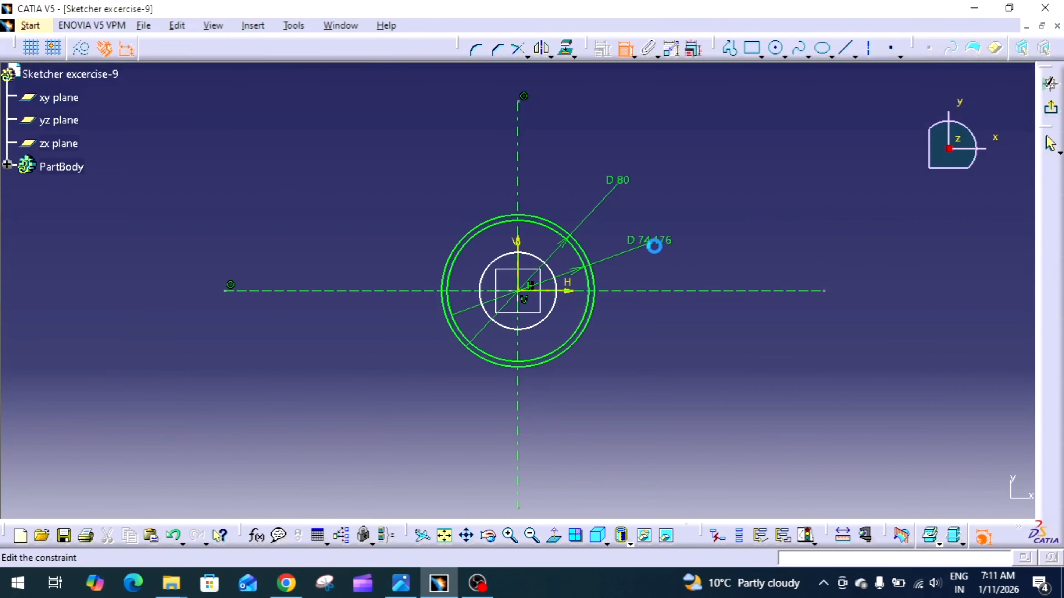
pyautogui.doubleClick(652, 250)
pyautogui.write('64')
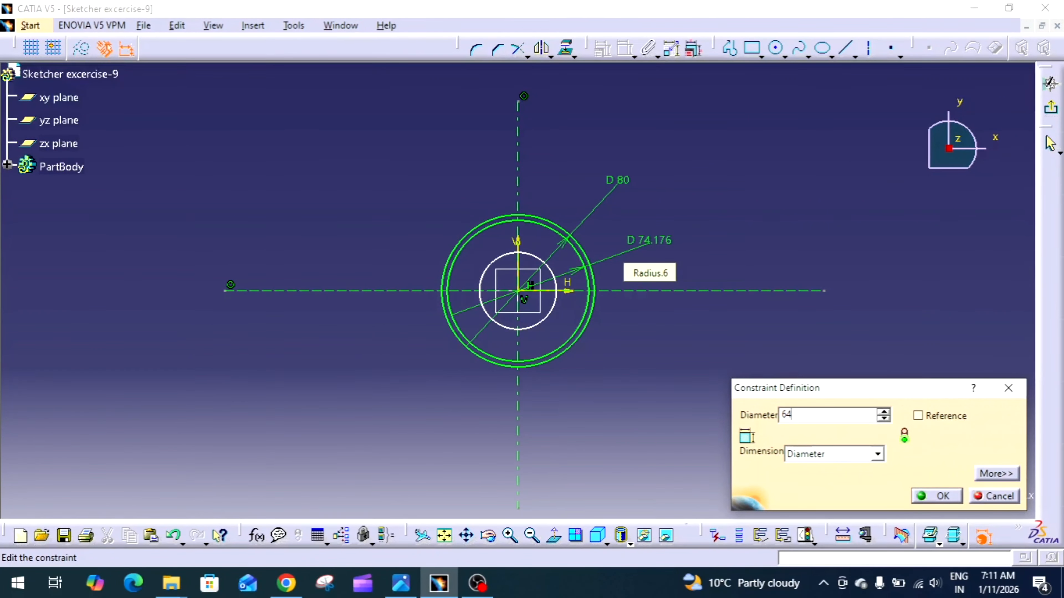
pyautogui.press('Return')
# Constrain the innermost circle to a diameter of 42 mm
pyautogui.click(546, 317)
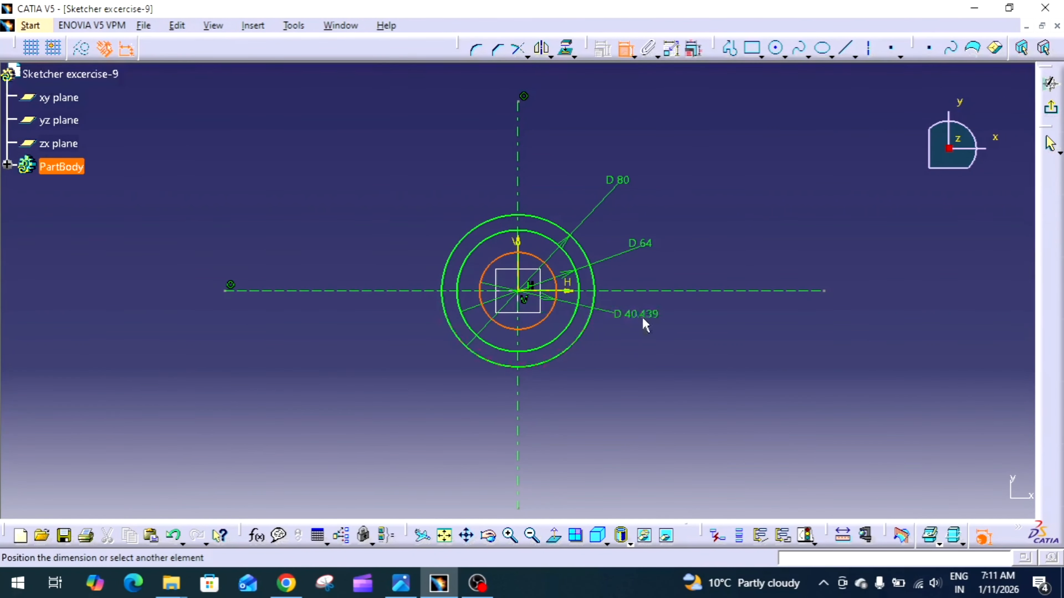
pyautogui.click(645, 325)
pyautogui.doubleClick(630, 314)
pyautogui.write('4')
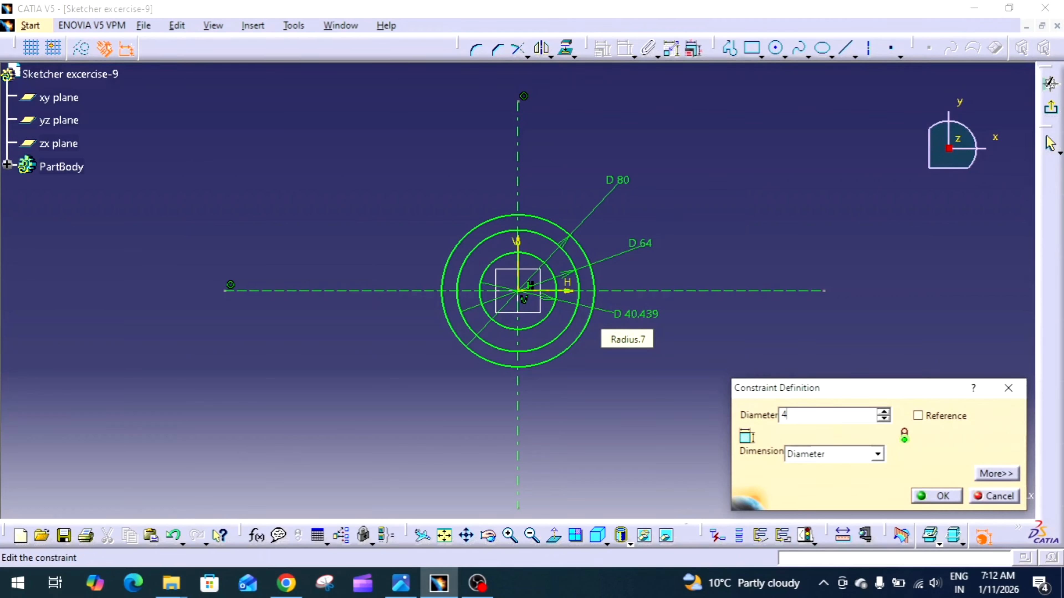
pyautogui.write('2mm')
pyautogui.press('Return')
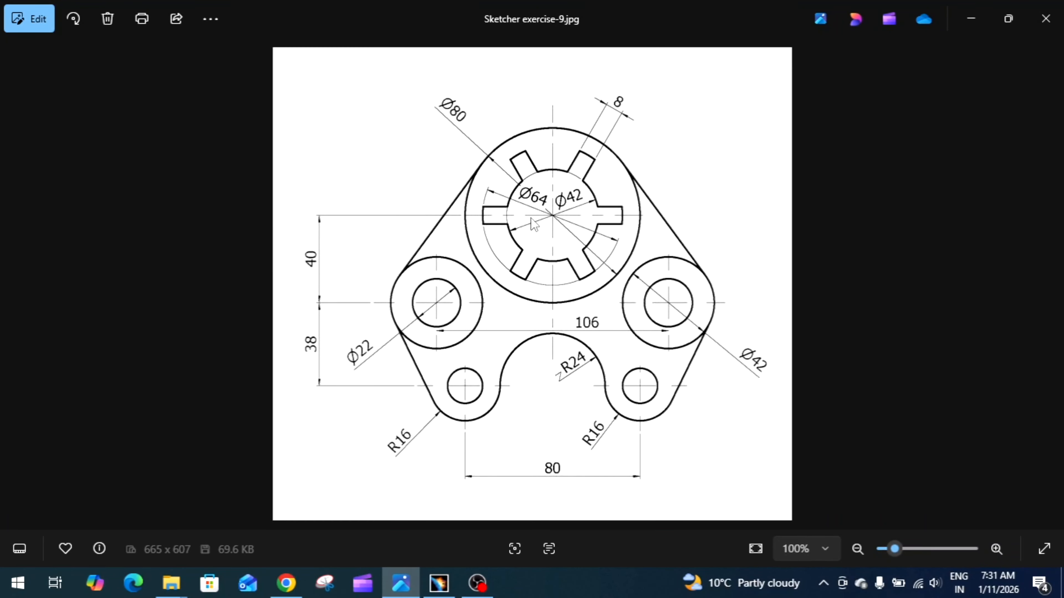
# Switch back to CATIA and sketch a horizontal line about 11 mm long between the 64 mm and 42 mm circles, just above the horizontal axis on the left
pyautogui.click(438, 582)
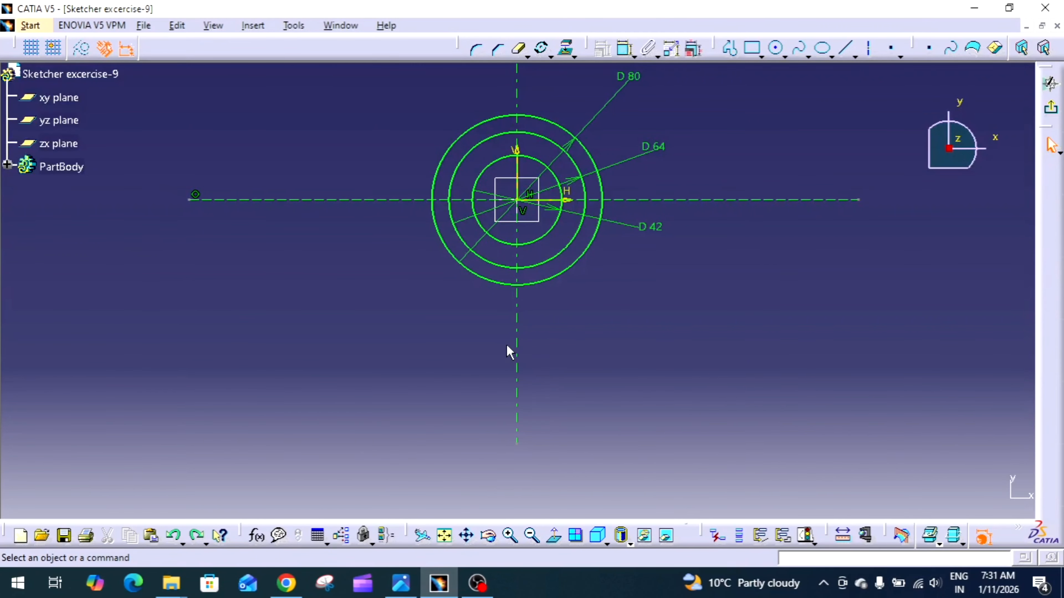
pyautogui.click(848, 50)
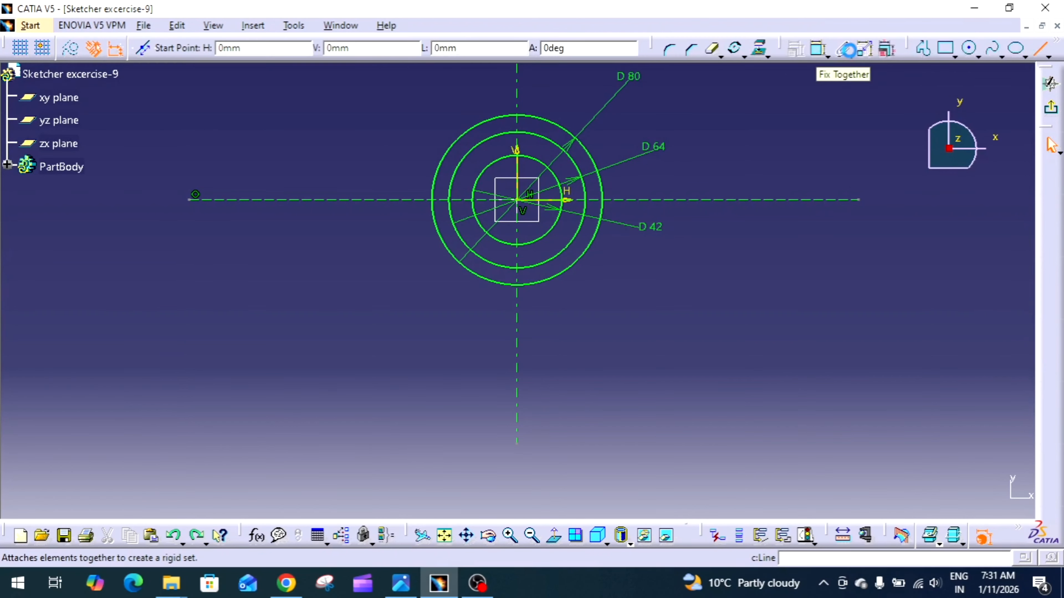
pyautogui.click(451, 189)
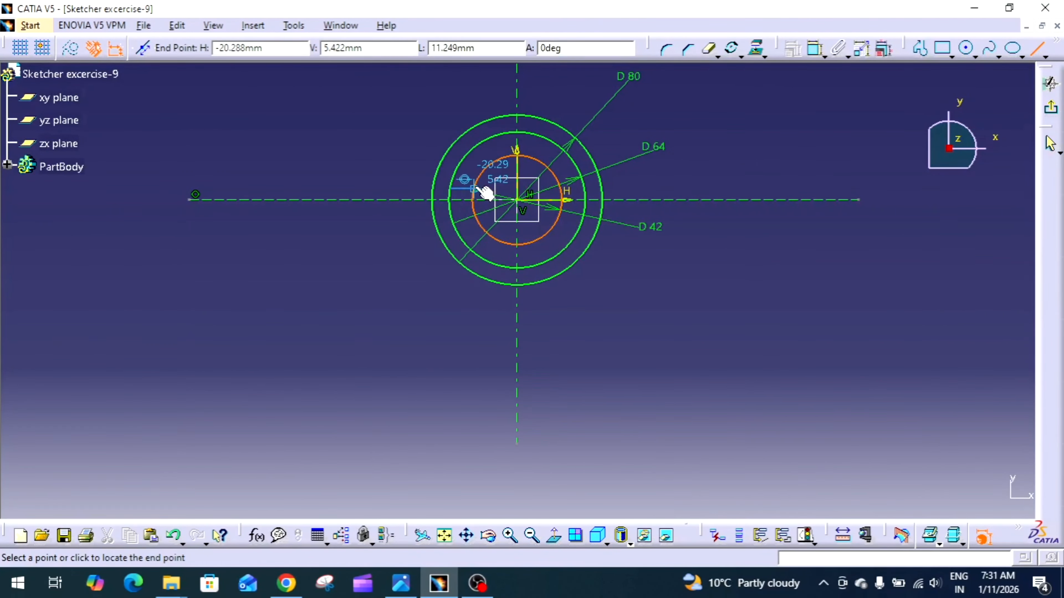
pyautogui.click(475, 189)
# Mirror the short horizontal slot line about the horizontal axis to form the slot's lower edge
pyautogui.moveTo(660, 278)
pyautogui.mouseDown(button='middle')
pyautogui.moveTo(663, 292)
pyautogui.moveTo(730, 308)
pyautogui.moveTo(756, 227)
pyautogui.mouseUp(button='middle')
pyautogui.moveTo(656, 254); pyautogui.dragTo(608, 353, button='middle')
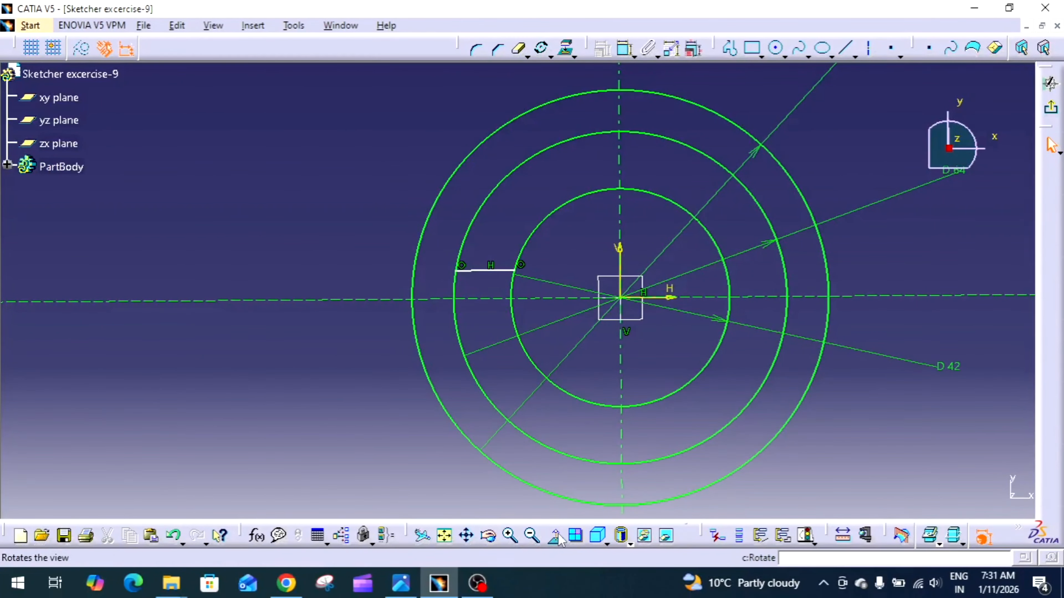
pyautogui.click(493, 272)
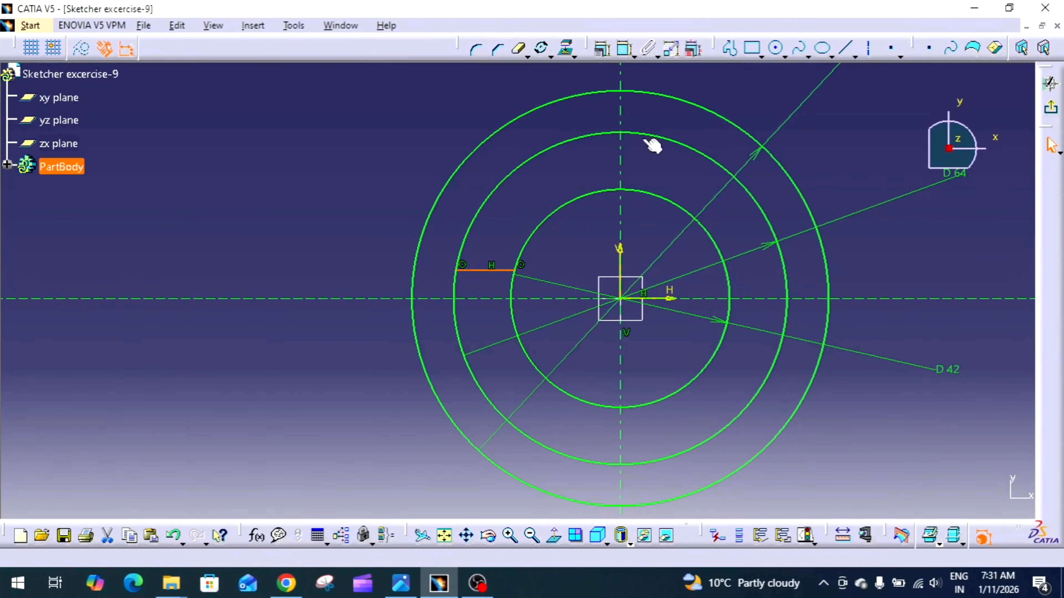
pyautogui.click(550, 54)
pyautogui.click(566, 77)
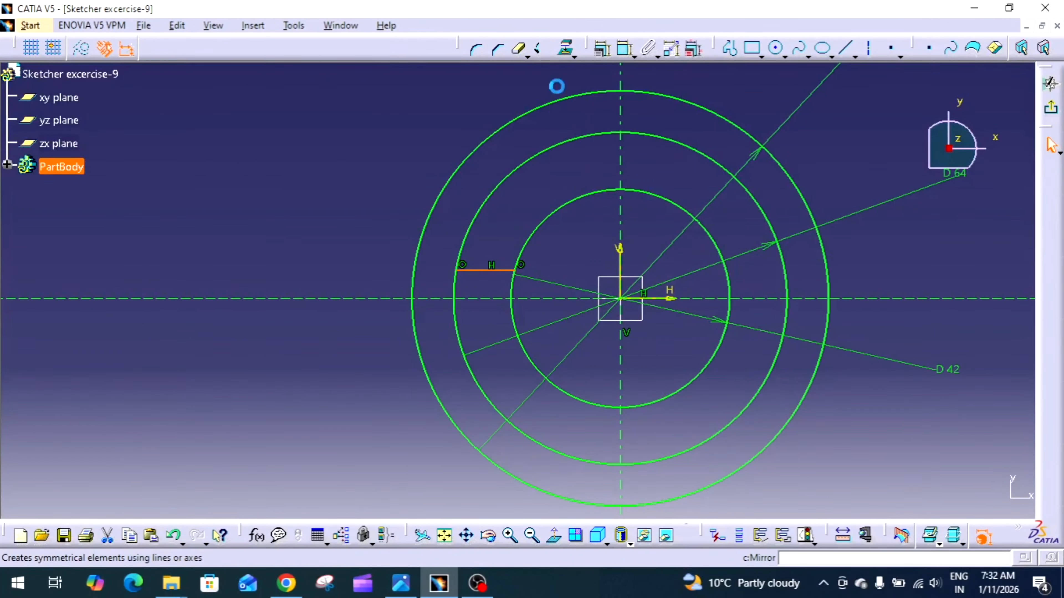
pyautogui.click(481, 300)
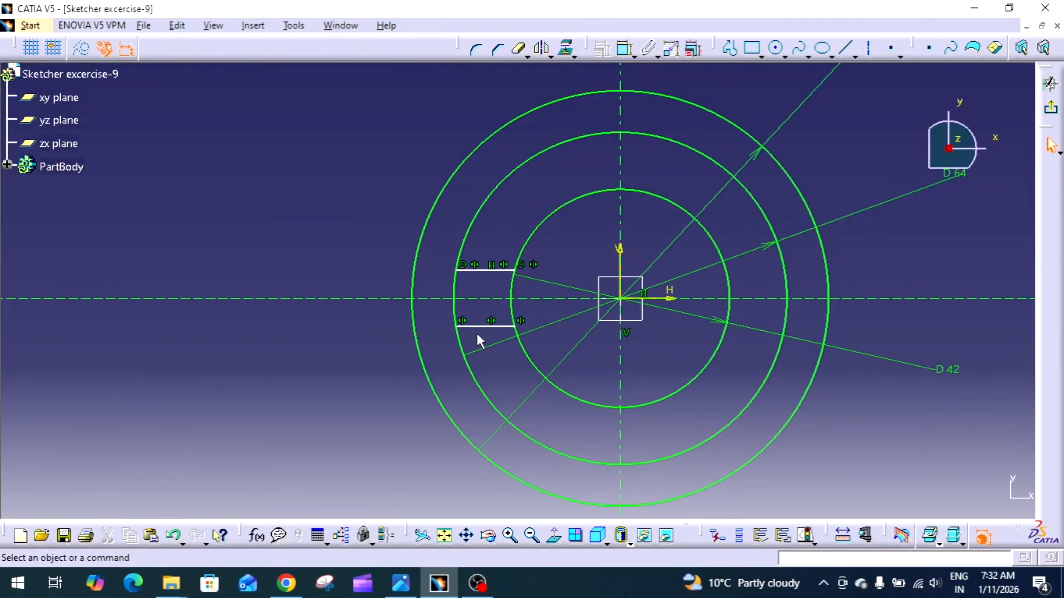
# Constrain the distance between the two horizontal slot lines to 8 mm, with the dimension placed outside the circles
pyautogui.click(624, 49)
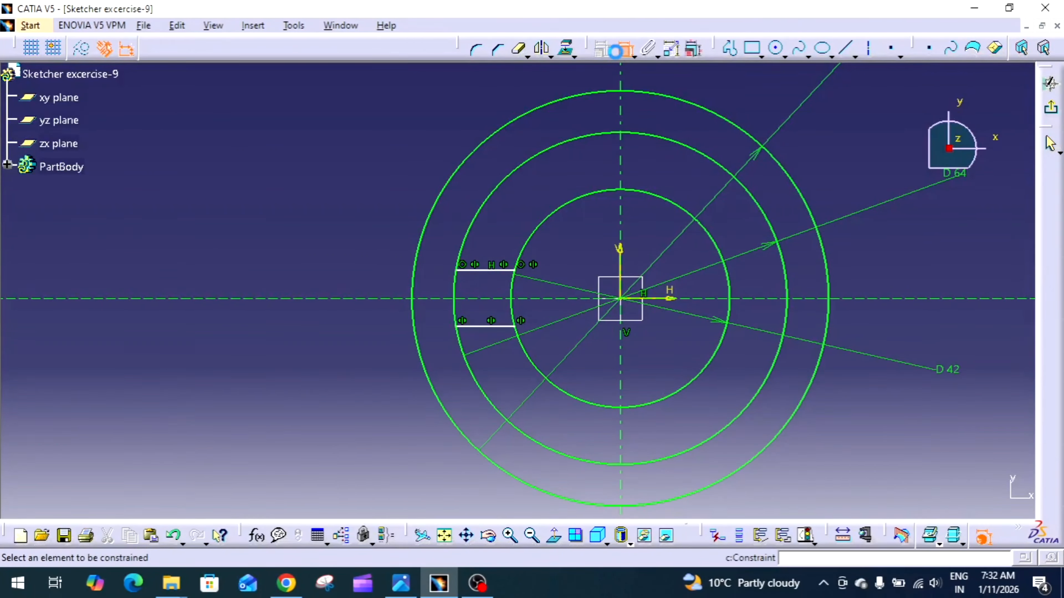
pyautogui.click(494, 273)
pyautogui.click(478, 326)
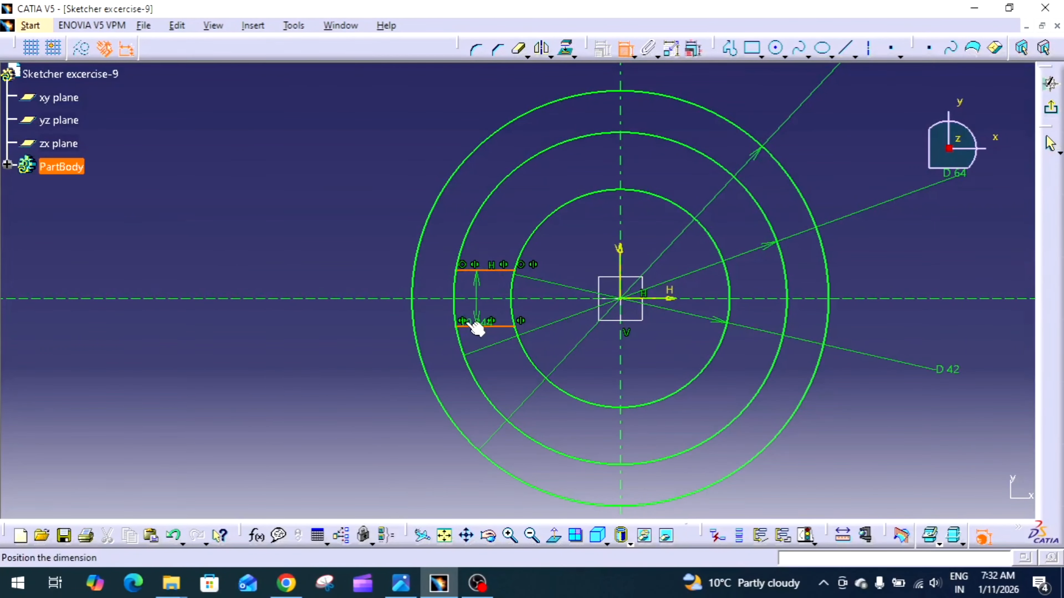
pyautogui.click(354, 271)
pyautogui.doubleClick(349, 268)
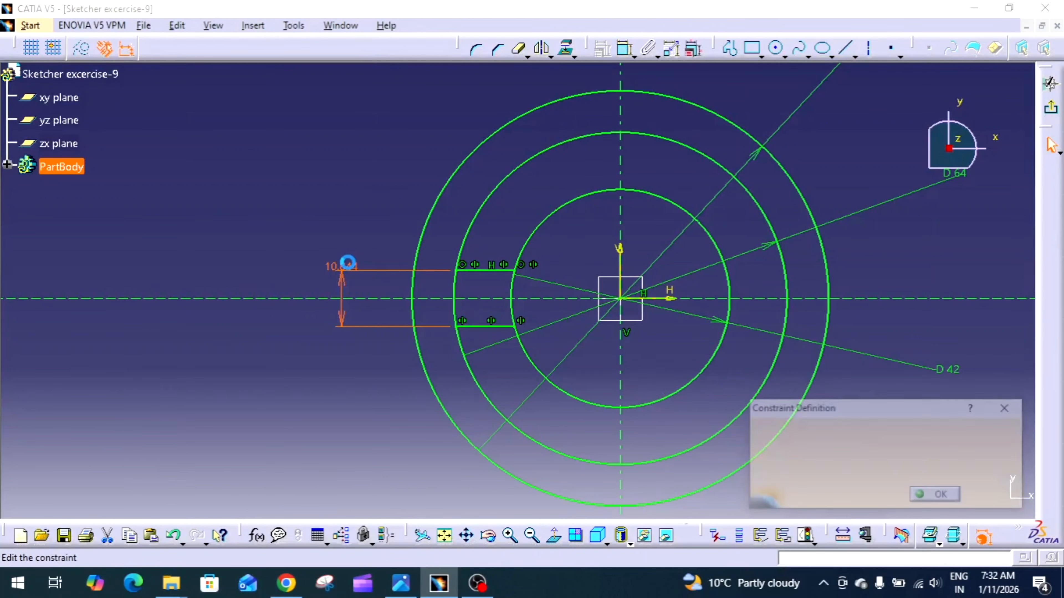
pyautogui.write('8')
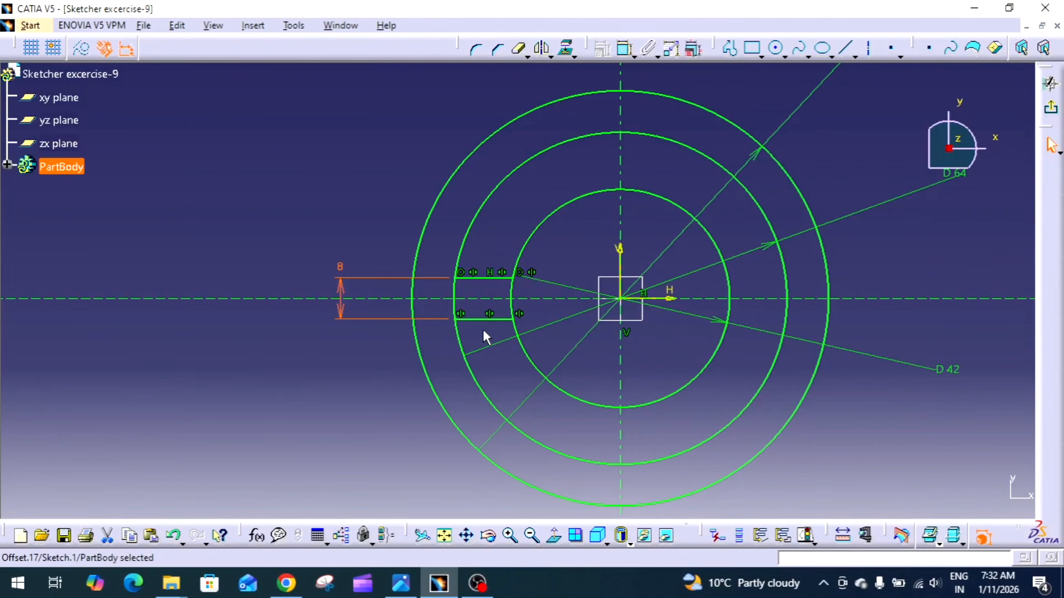
# Rotate the two slot lines about the origin in duplicate mode with 5 instances and an angle of 360/6 degrees
pyautogui.moveTo(488, 345)
pyautogui.mouseDown(button='middle')
pyautogui.moveTo(456, 338)
pyautogui.moveTo(358, 397)
pyautogui.moveTo(430, 388)
pyautogui.mouseUp(button='middle')
pyautogui.middleClick(476, 362)
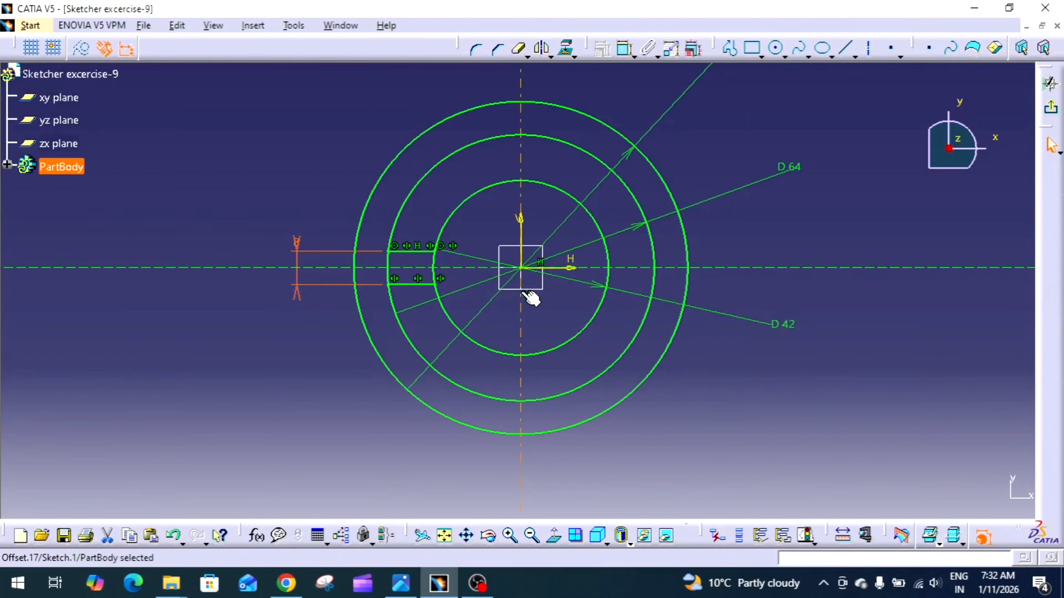
pyautogui.click(428, 285)
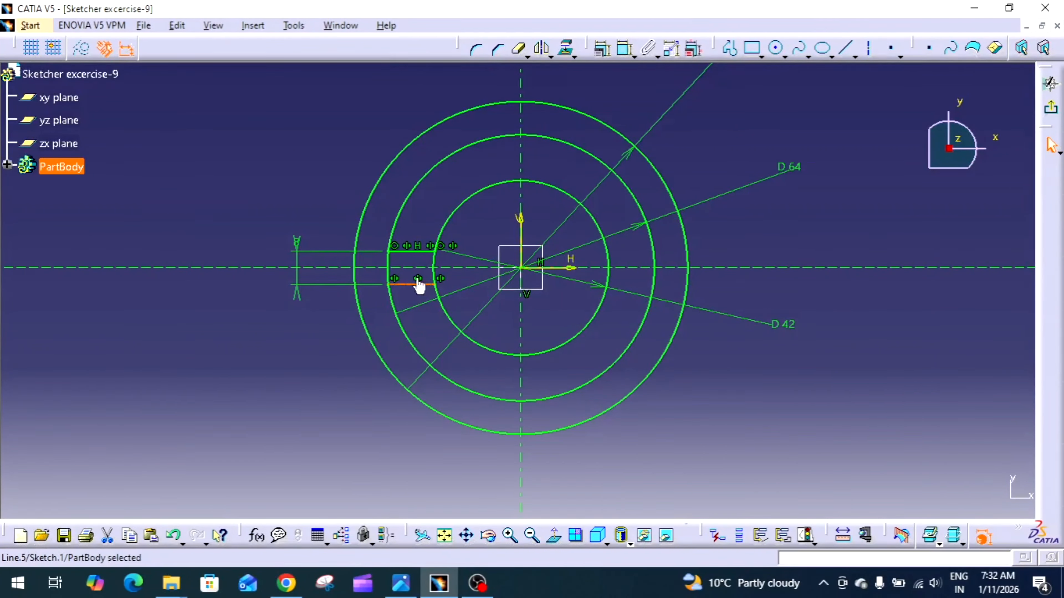
pyautogui.keyDown('ctrl'); pyautogui.click(414, 252); pyautogui.keyUp('ctrl')
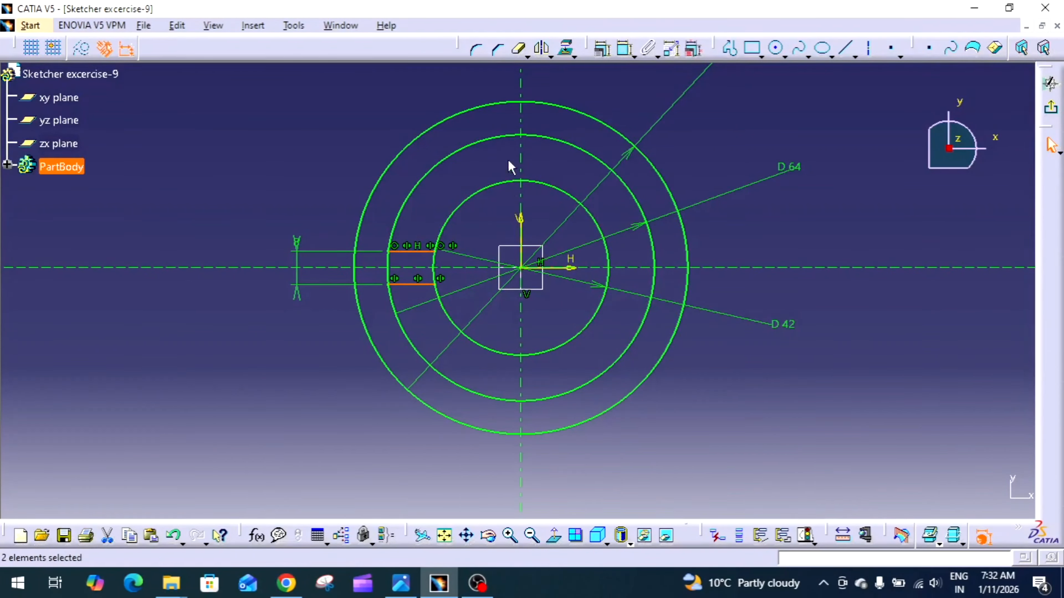
pyautogui.click(550, 54)
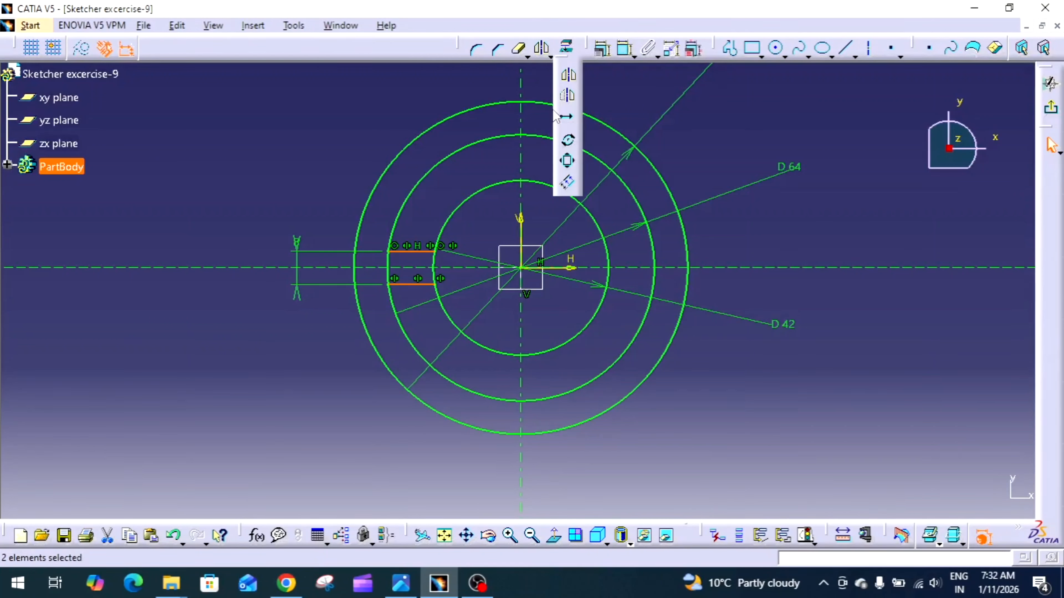
pyautogui.click(569, 141)
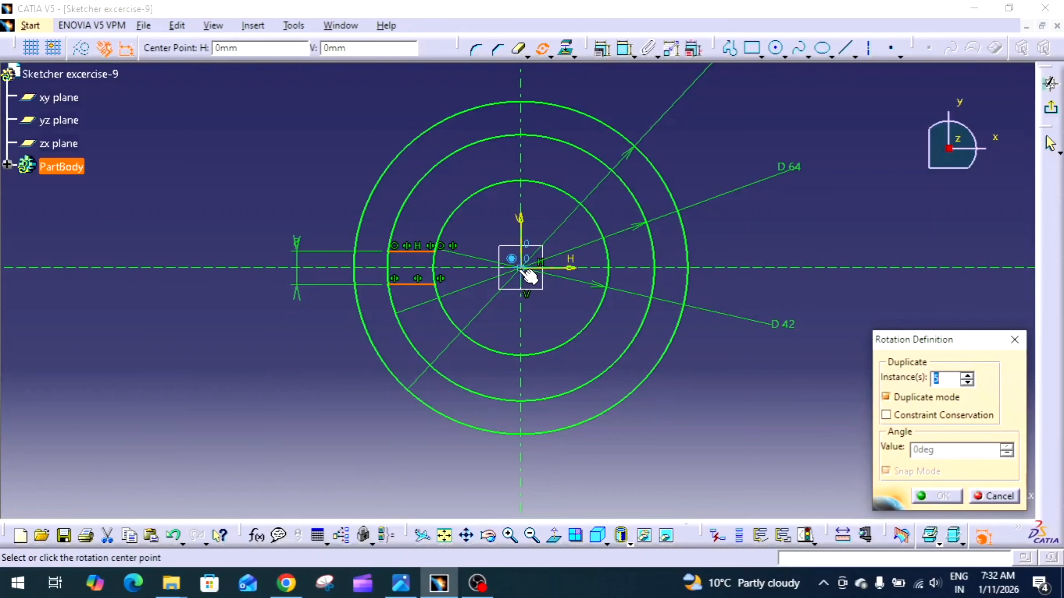
pyautogui.click(521, 268)
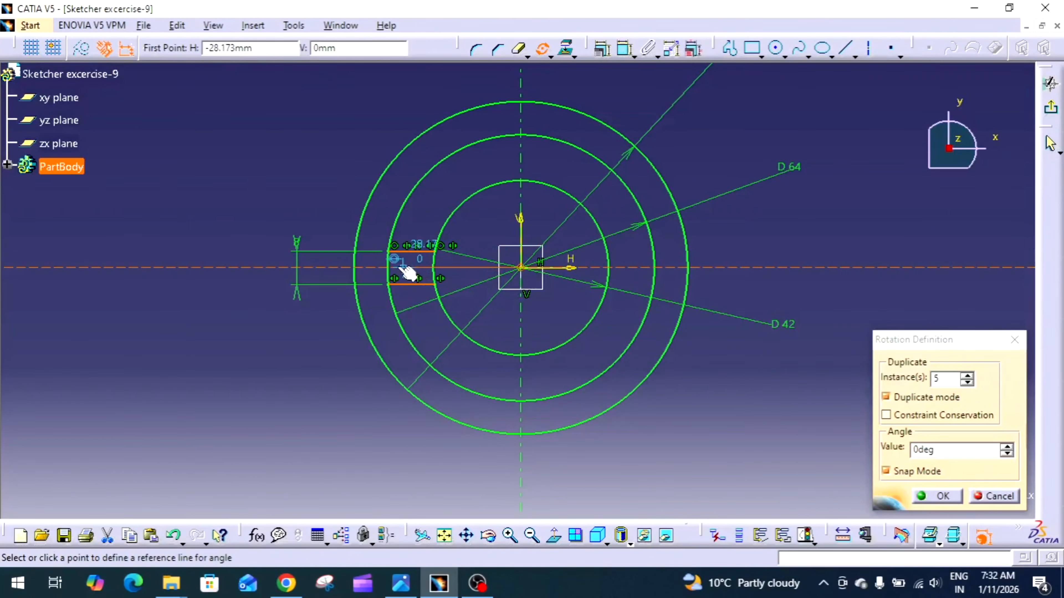
pyautogui.click(434, 269)
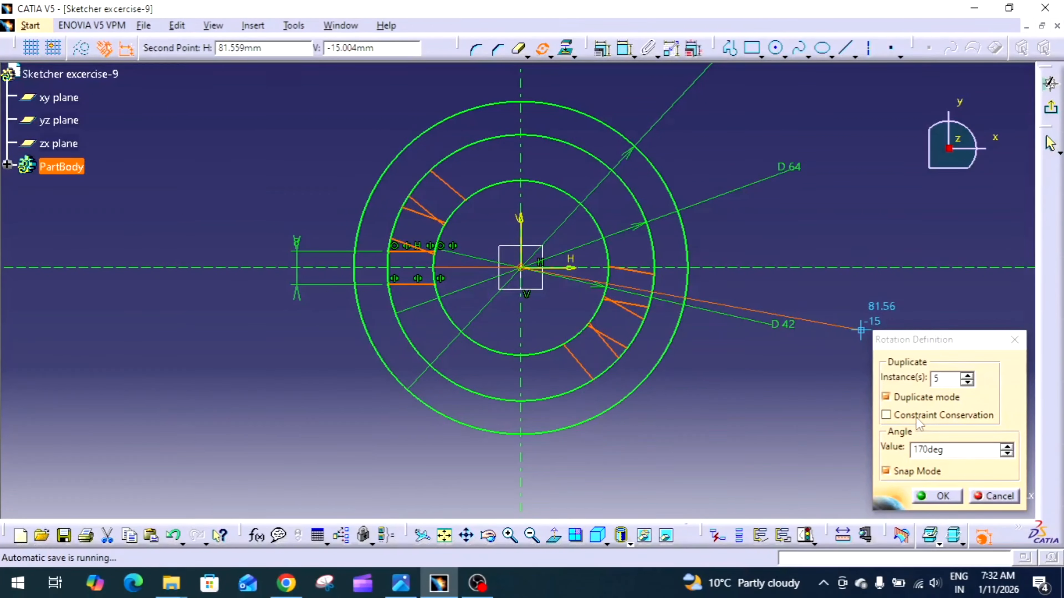
pyautogui.click(960, 451)
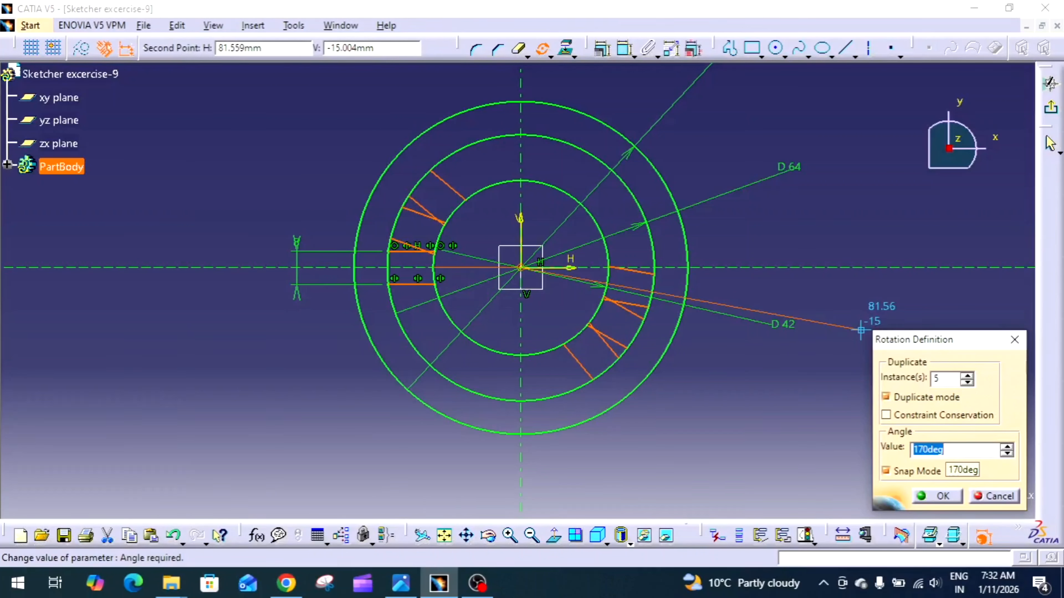
pyautogui.write('360/6')
pyautogui.press('Return')
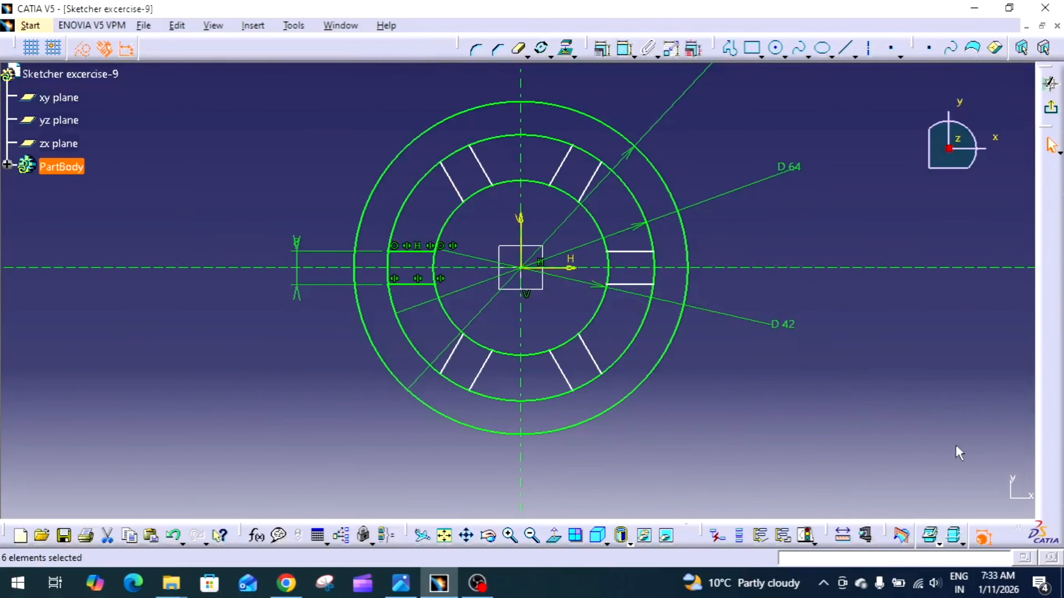
pyautogui.click(879, 418)
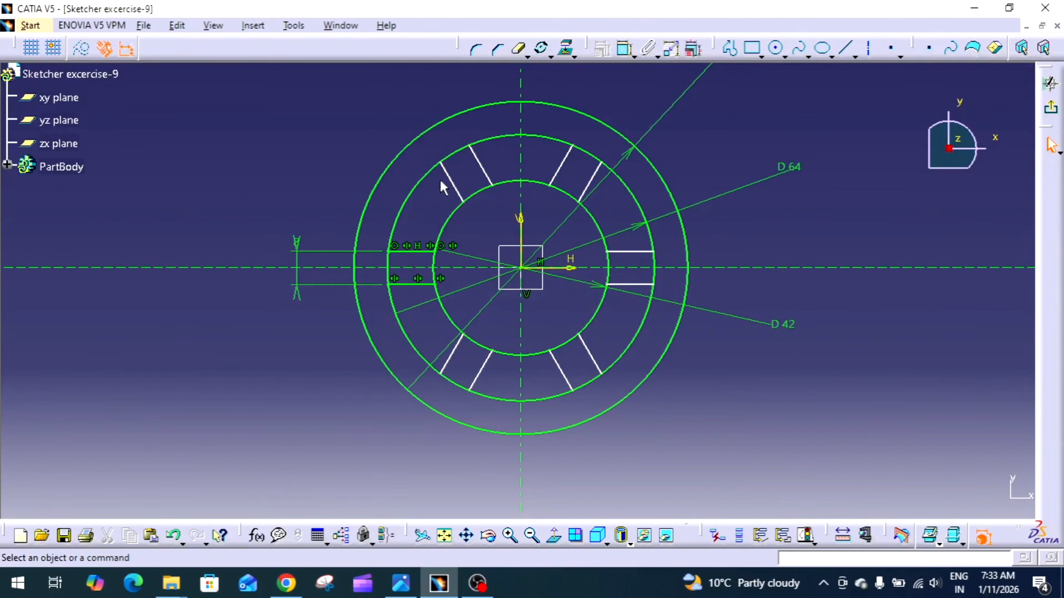
# Quick-trim the 42 mm circle's six arcs that lie across the slot openings
pyautogui.click(518, 48)
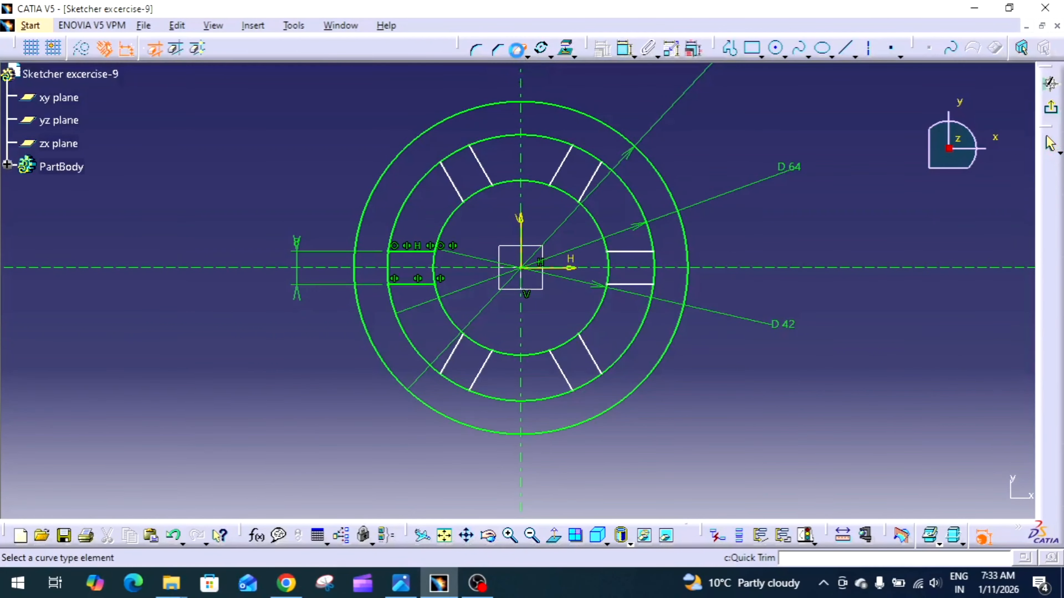
pyautogui.click(474, 188)
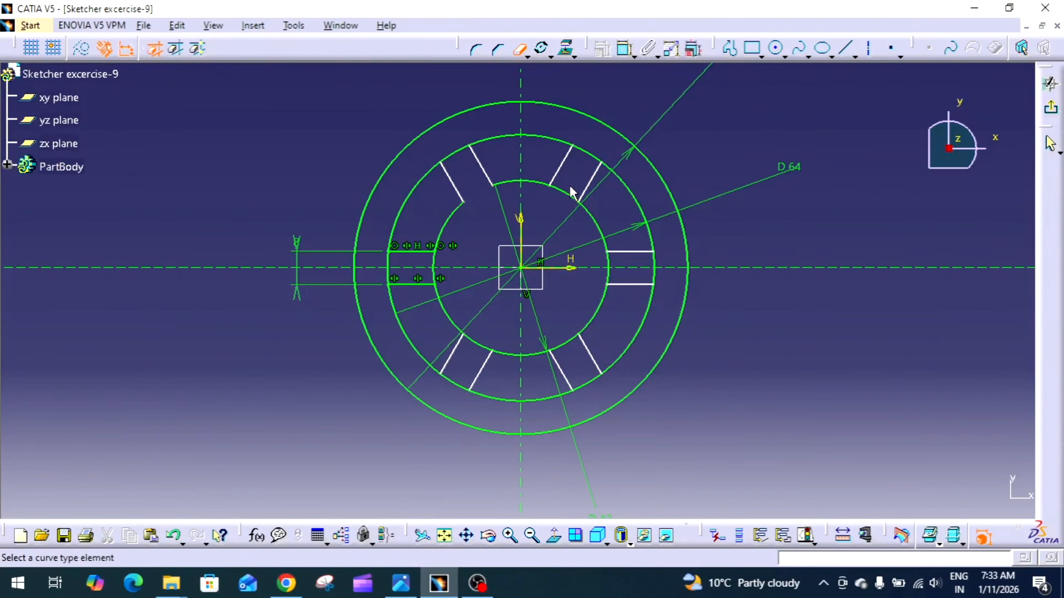
pyautogui.click(575, 194)
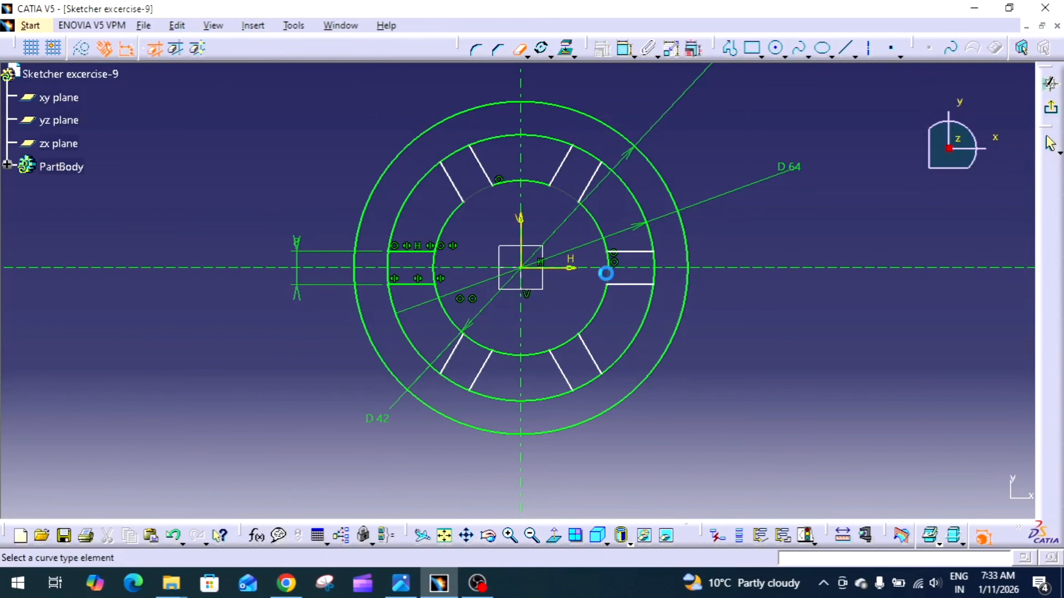
pyautogui.click(608, 268)
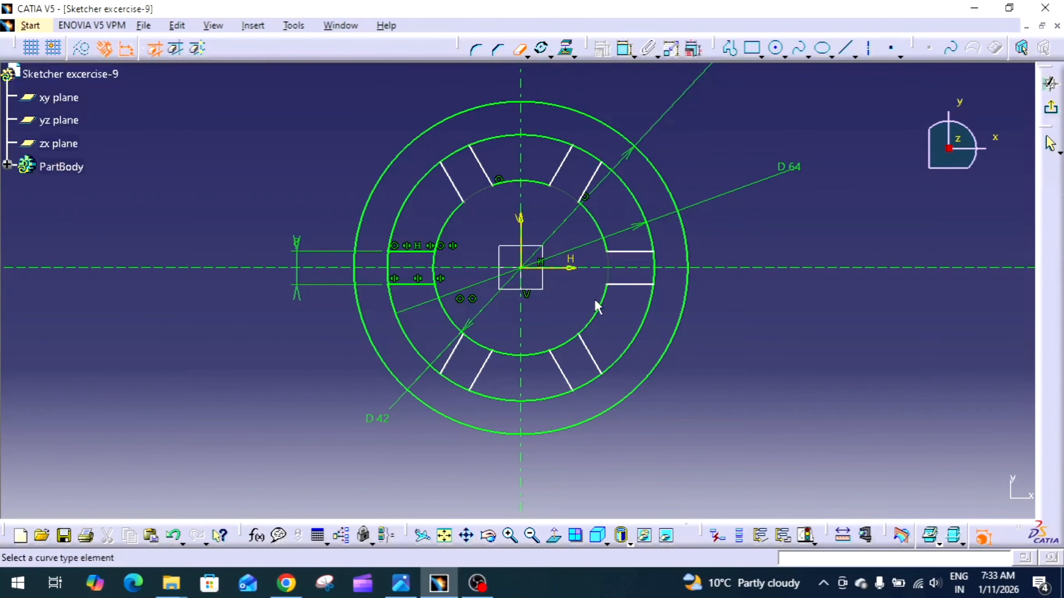
pyautogui.click(566, 345)
pyautogui.click(478, 344)
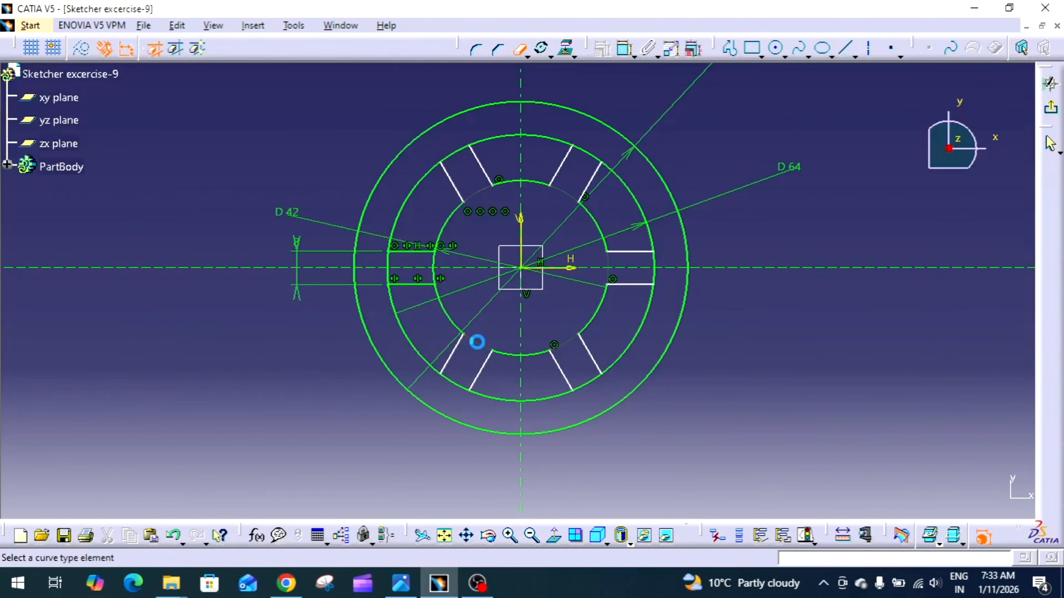
pyautogui.click(435, 270)
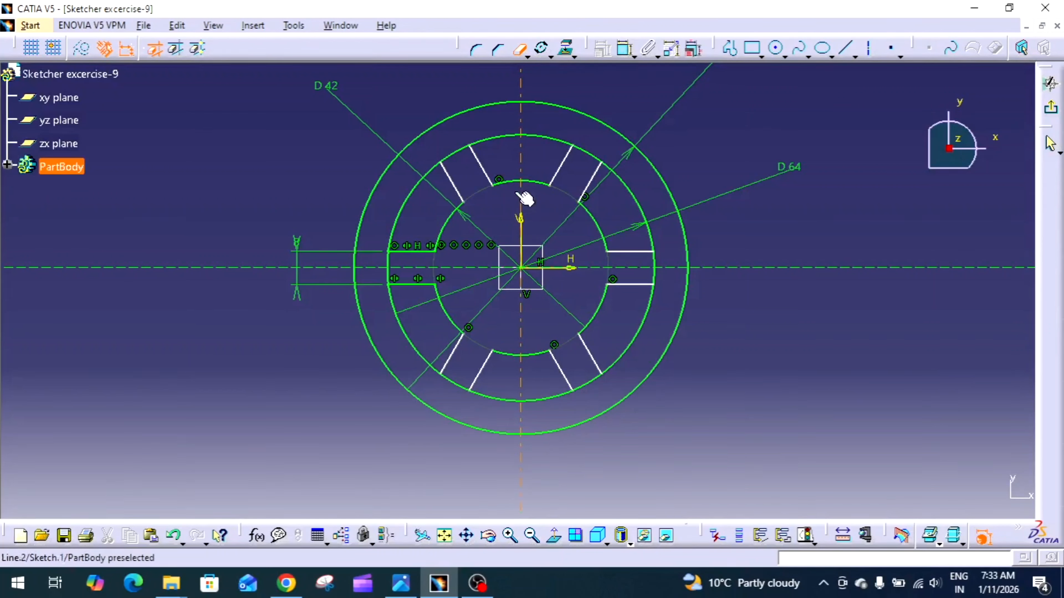
# Quick-trim the 64 mm circle's arcs between neighbouring slots, leaving only the six slot ends
pyautogui.click(401, 212)
pyautogui.click(501, 137)
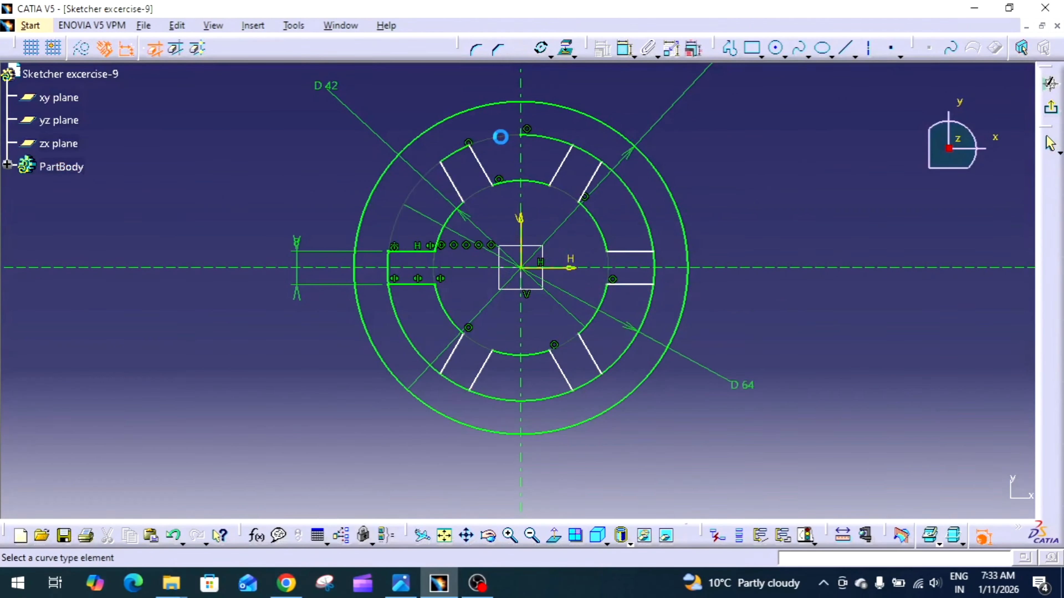
pyautogui.click(565, 142)
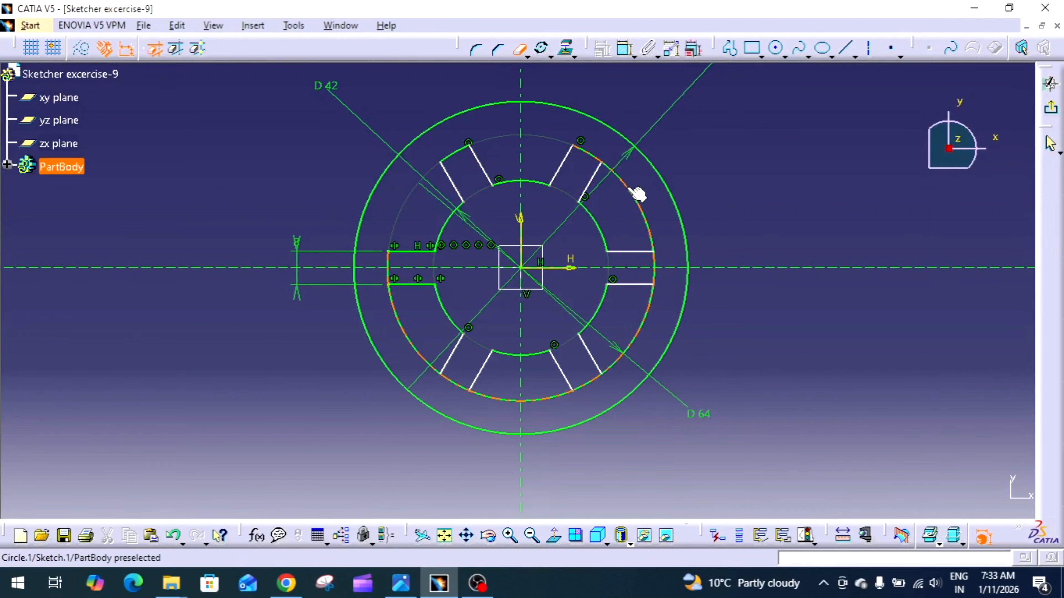
pyautogui.click(637, 194)
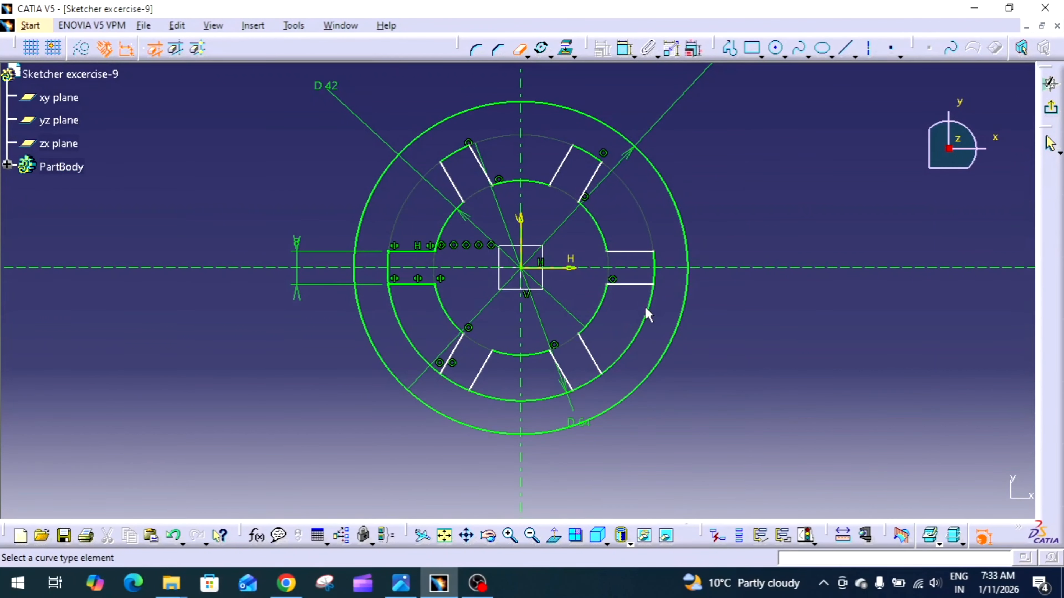
pyautogui.click(627, 346)
pyautogui.click(551, 394)
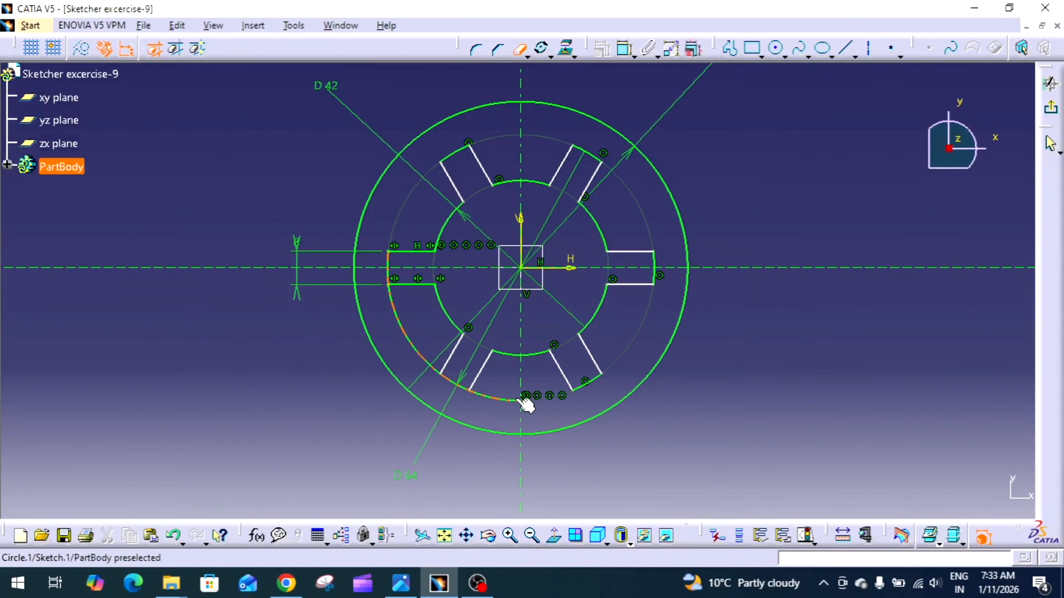
pyautogui.click(420, 349)
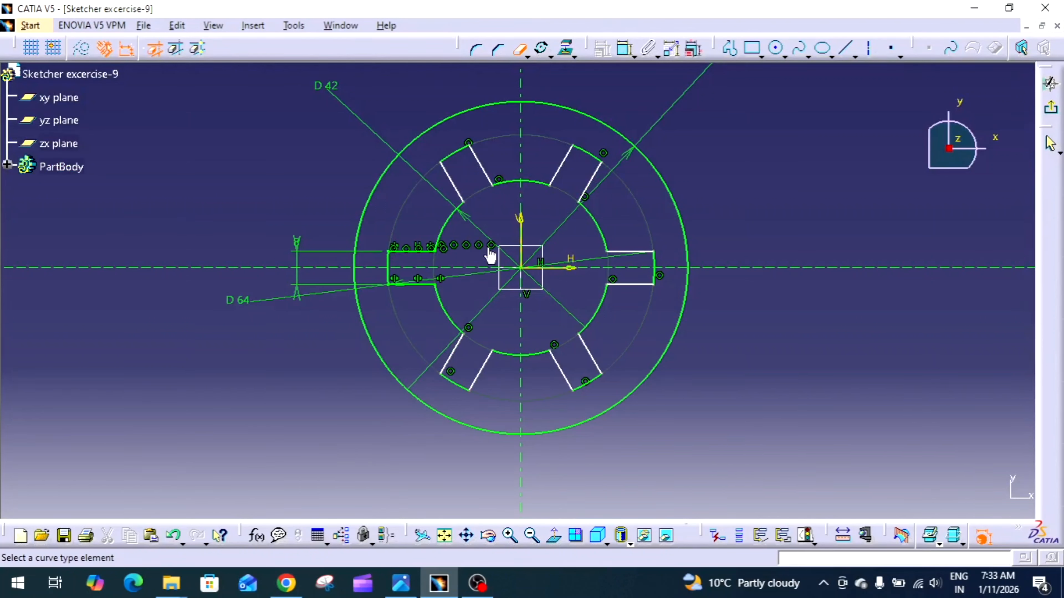
pyautogui.click(515, 54)
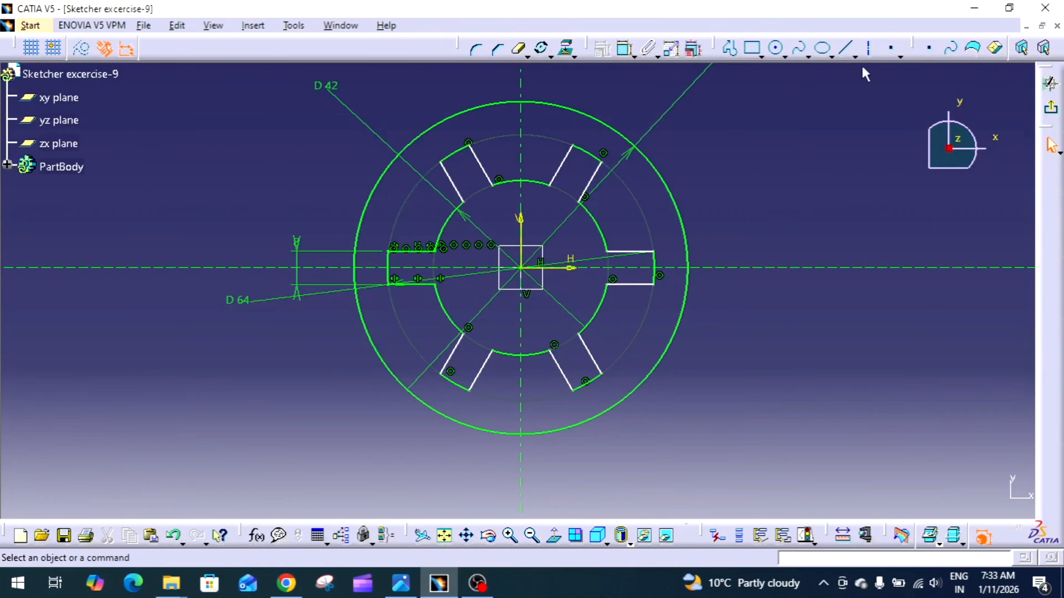
# Draw axis lines from the origin to the middle of the upper-left and upper-right slot end arcs, the latter 32 mm long at 60 degrees
pyautogui.click(869, 49)
pyautogui.click(868, 55)
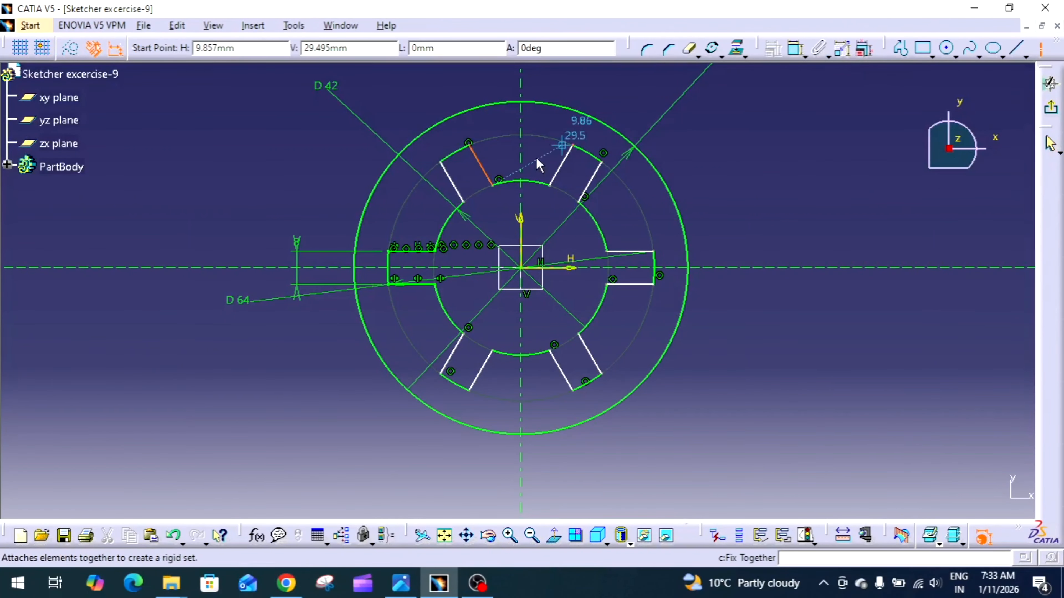
pyautogui.click(521, 268)
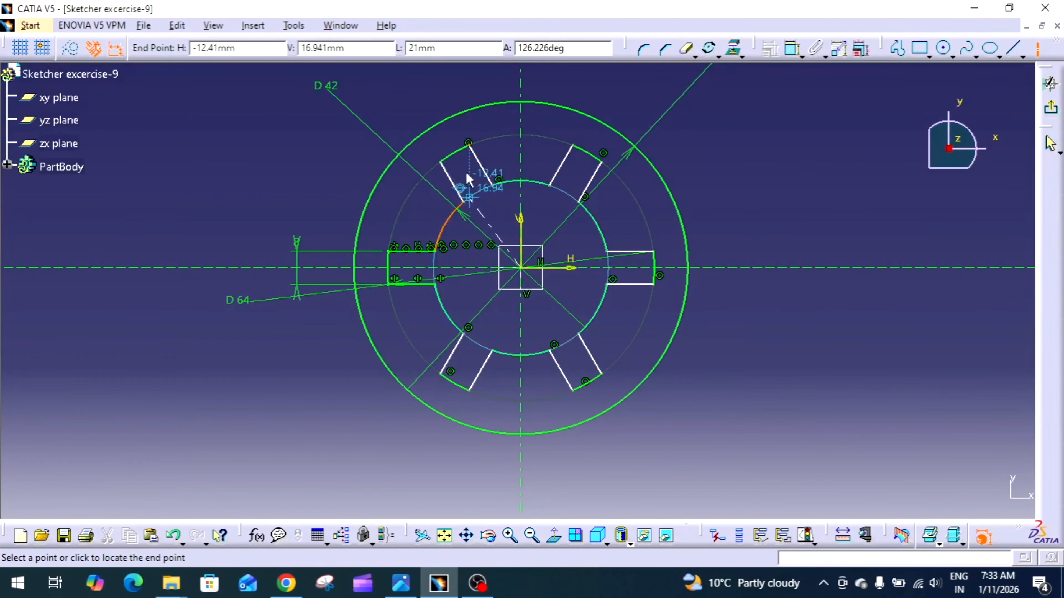
pyautogui.click(463, 155)
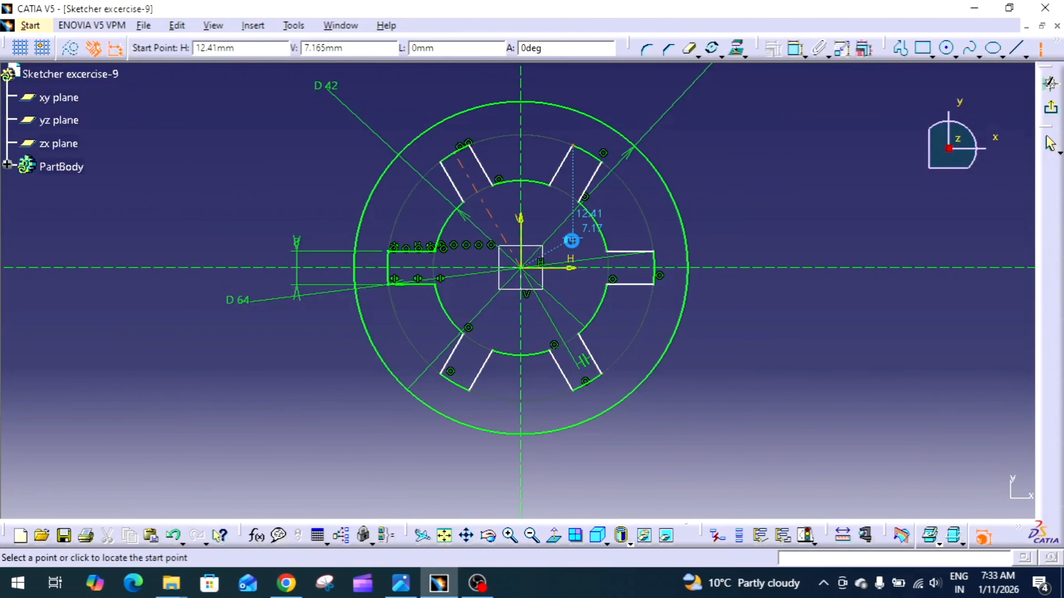
pyautogui.click(521, 268)
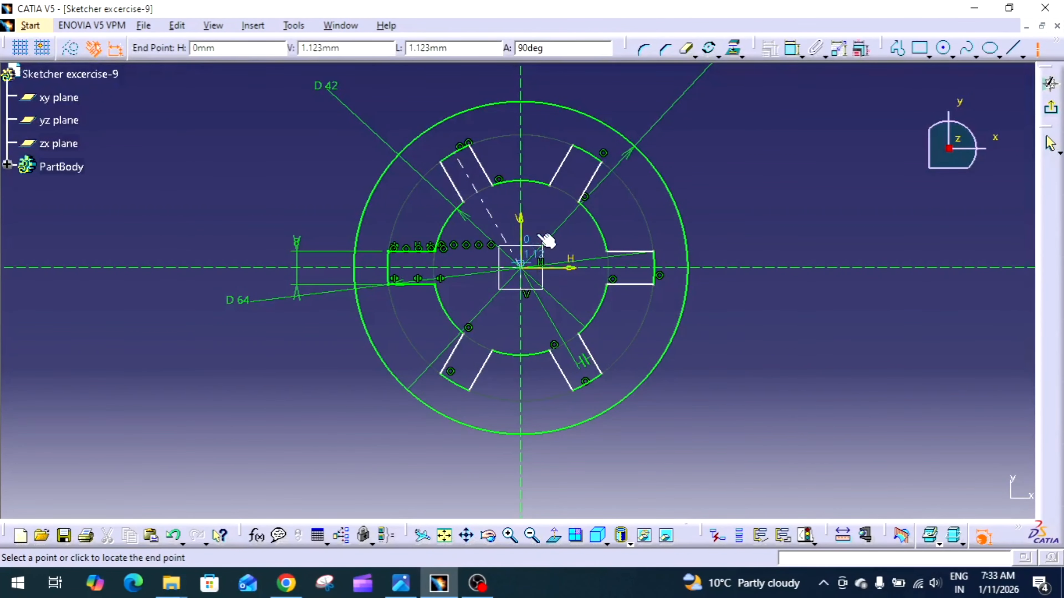
pyautogui.click(598, 157)
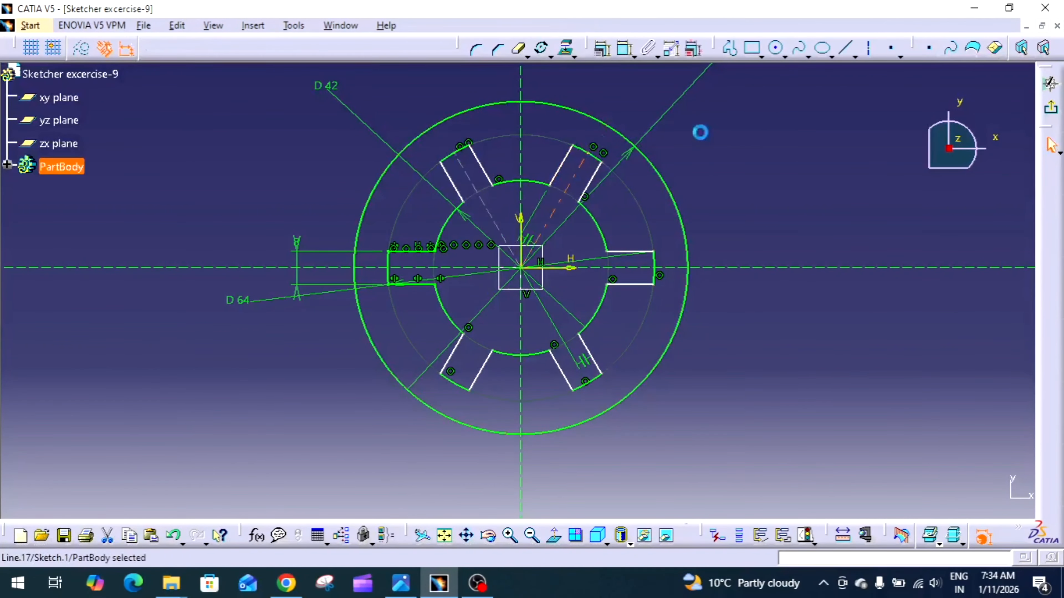
# Draw 32 mm axis lines from the origin to the lower-right and lower-left slot end arcs, at 300 and 240 degrees
pyautogui.click(868, 47)
pyautogui.click(522, 268)
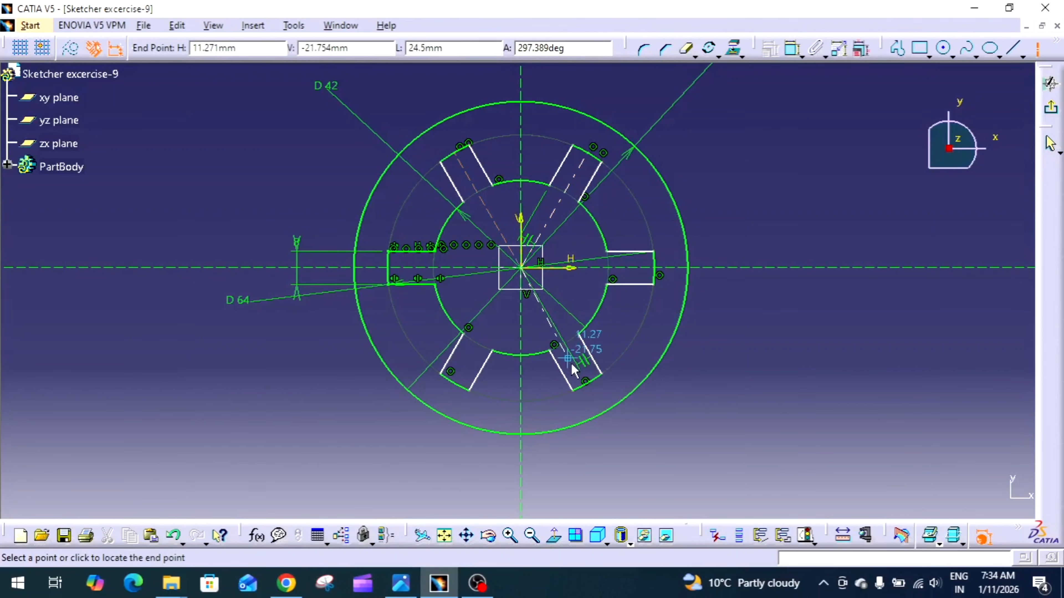
pyautogui.click(588, 382)
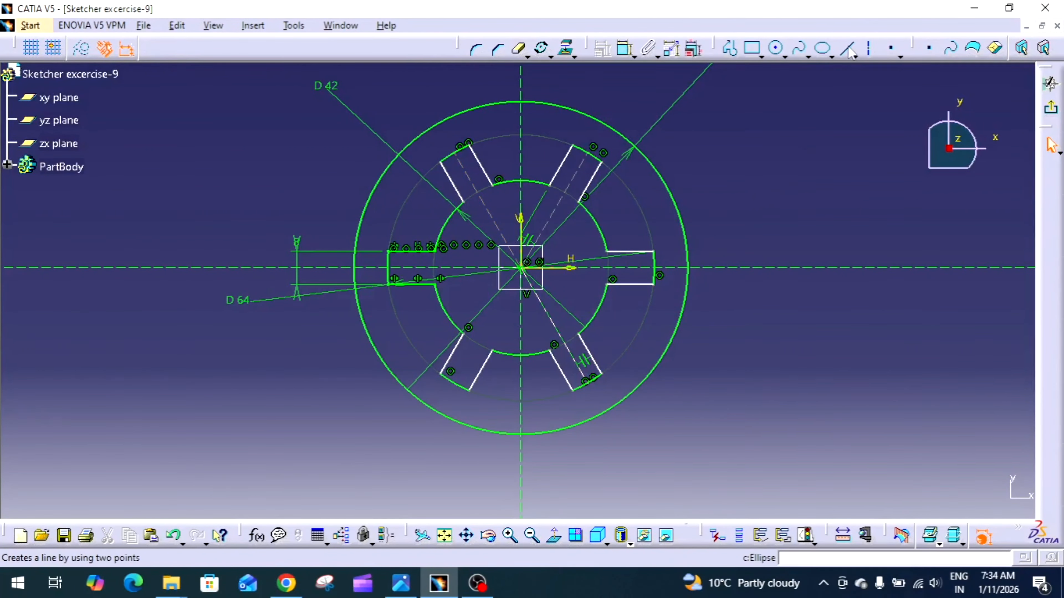
pyautogui.click(867, 49)
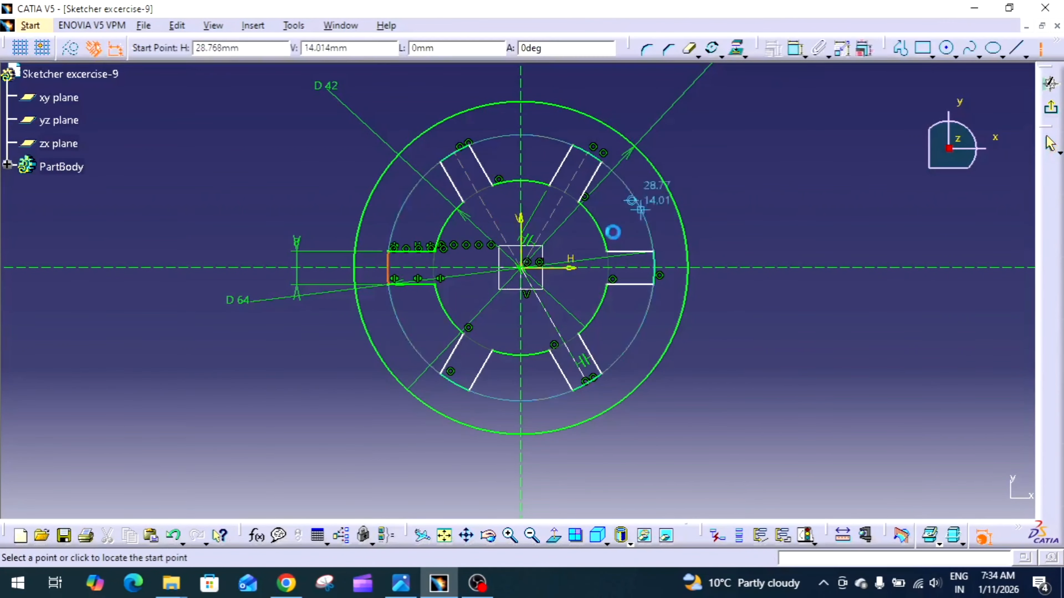
pyautogui.click(524, 268)
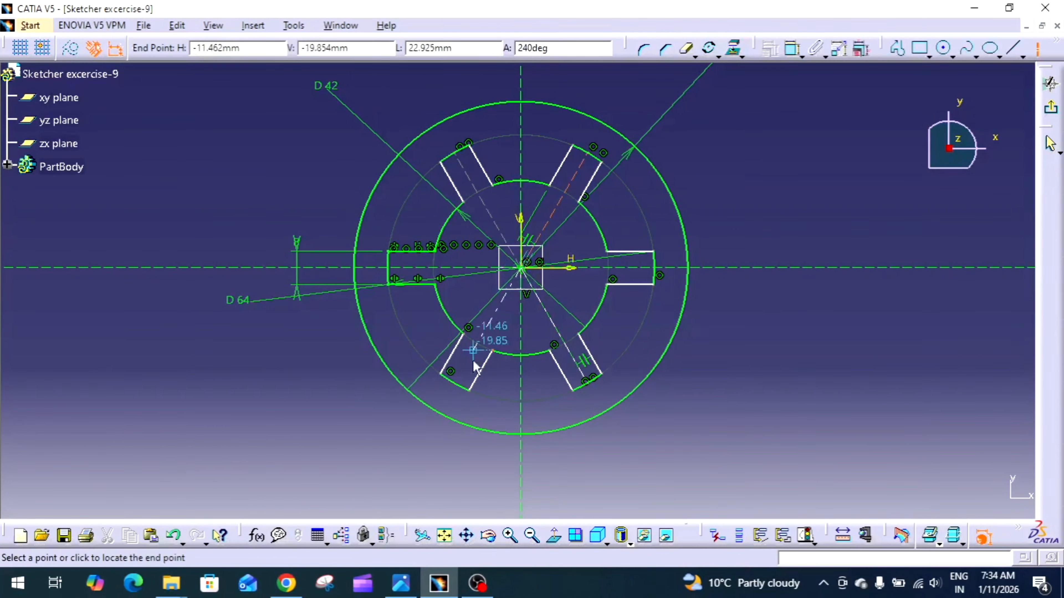
pyautogui.click(455, 383)
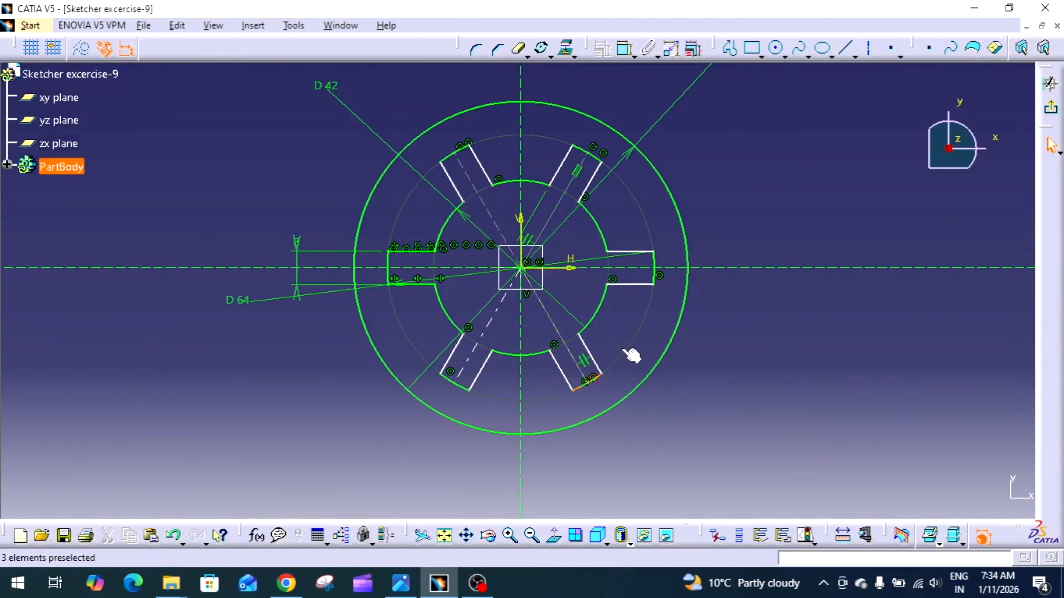
# Constrain the upper-left slot's two side lines to be symmetric about the axis line running through that slot
pyautogui.click(624, 49)
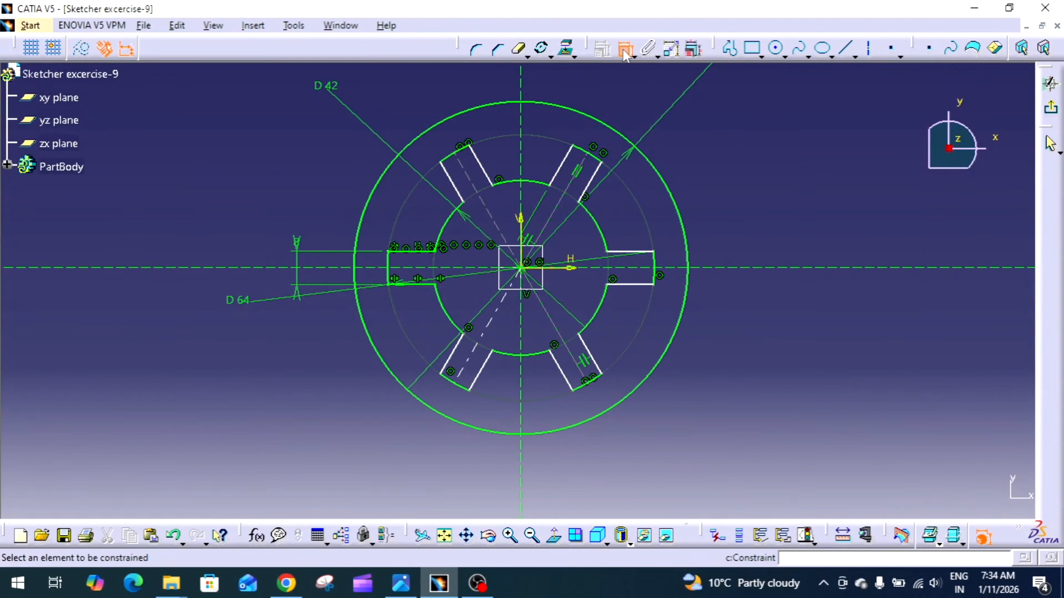
pyautogui.click(478, 161)
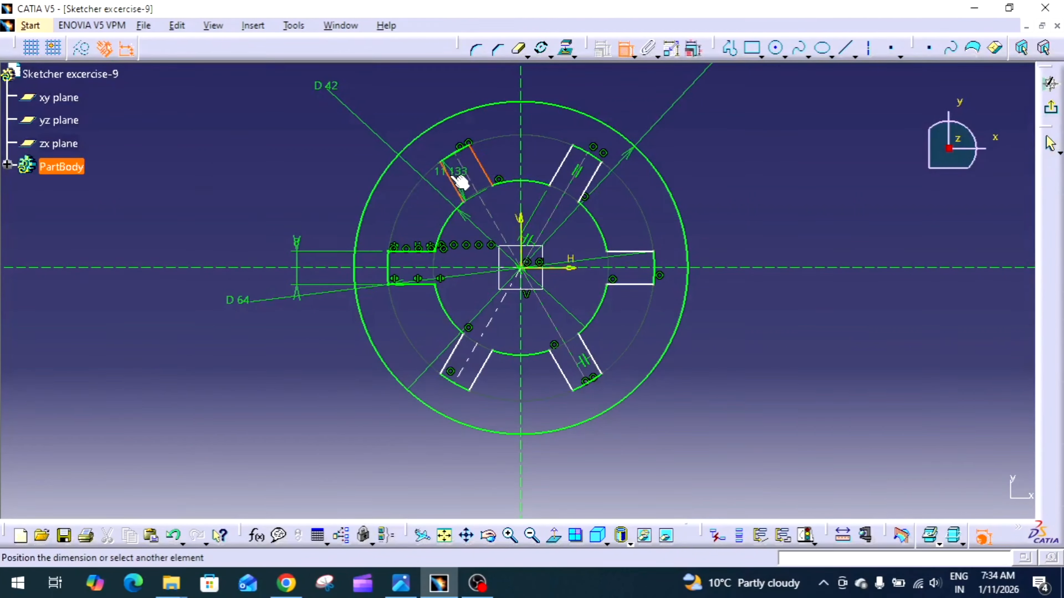
pyautogui.rightClick(468, 172)
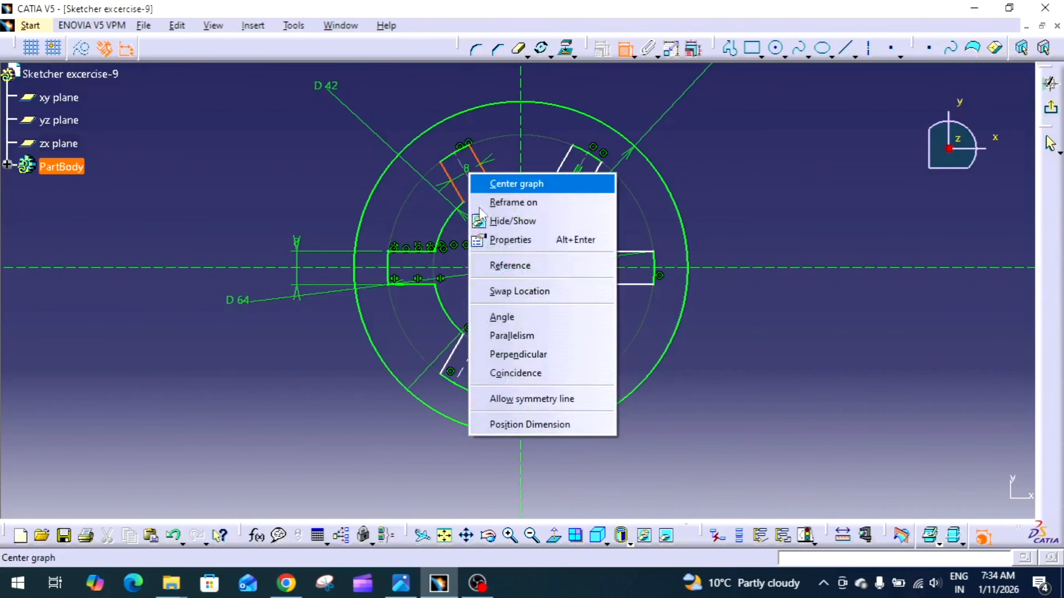
pyautogui.click(520, 399)
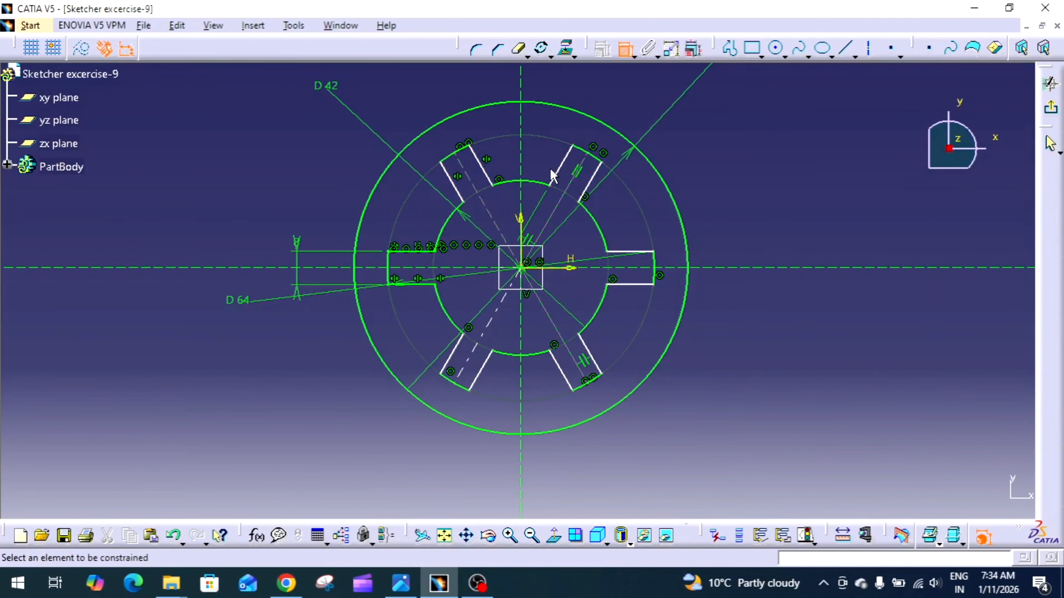
# Make the upper-right slot's two side lines symmetric about the 60-degree axis line
pyautogui.click(563, 166)
pyautogui.click(600, 183)
pyautogui.rightClick(600, 183)
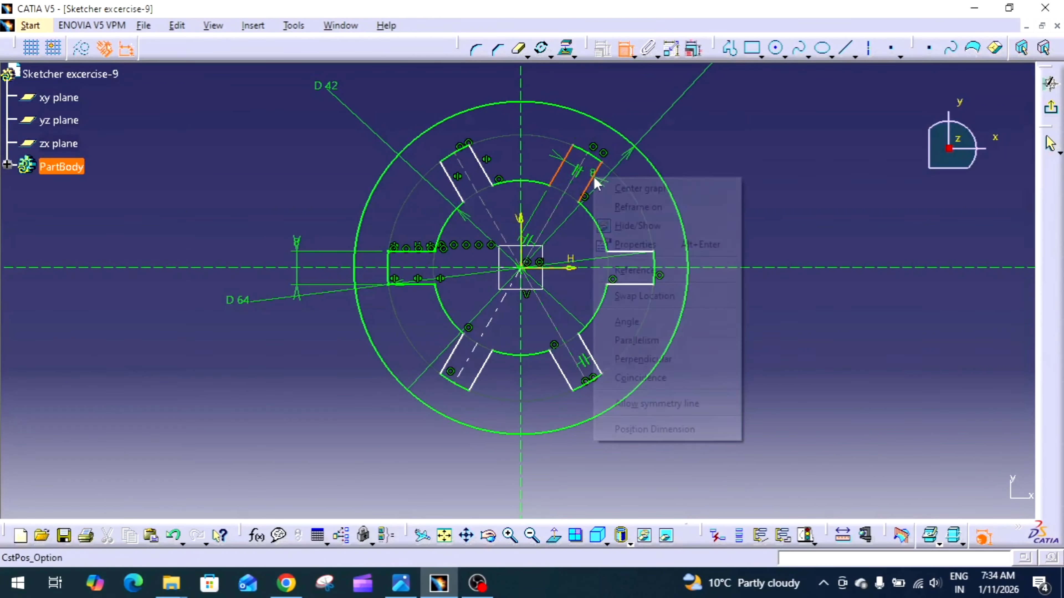
pyautogui.click(645, 404)
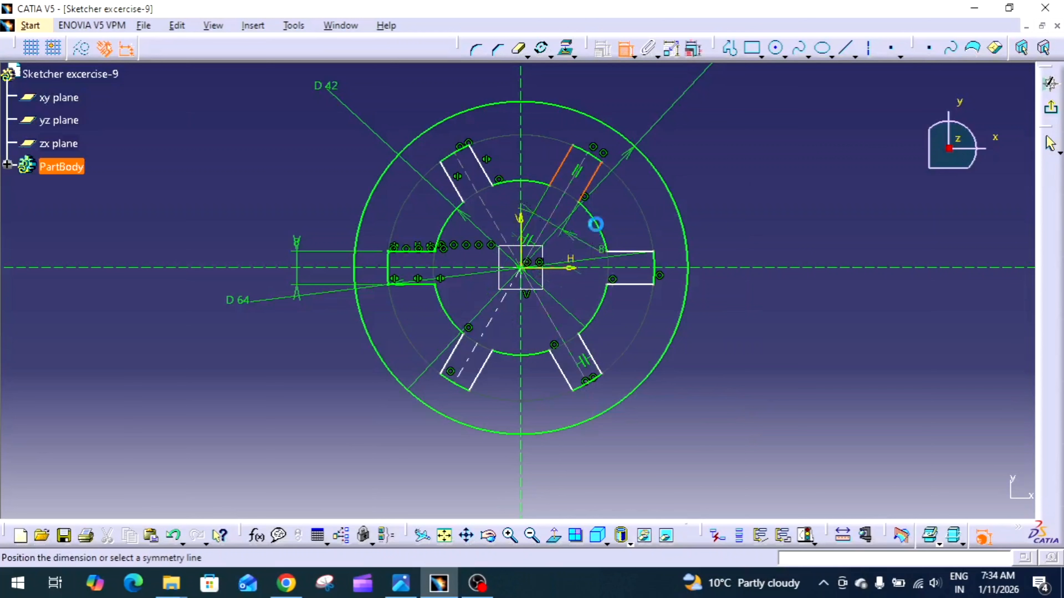
pyautogui.click(572, 190)
# Make the two side lines of the horizontal slot on the H axis's positive side symmetric about the H axis
pyautogui.click(633, 285)
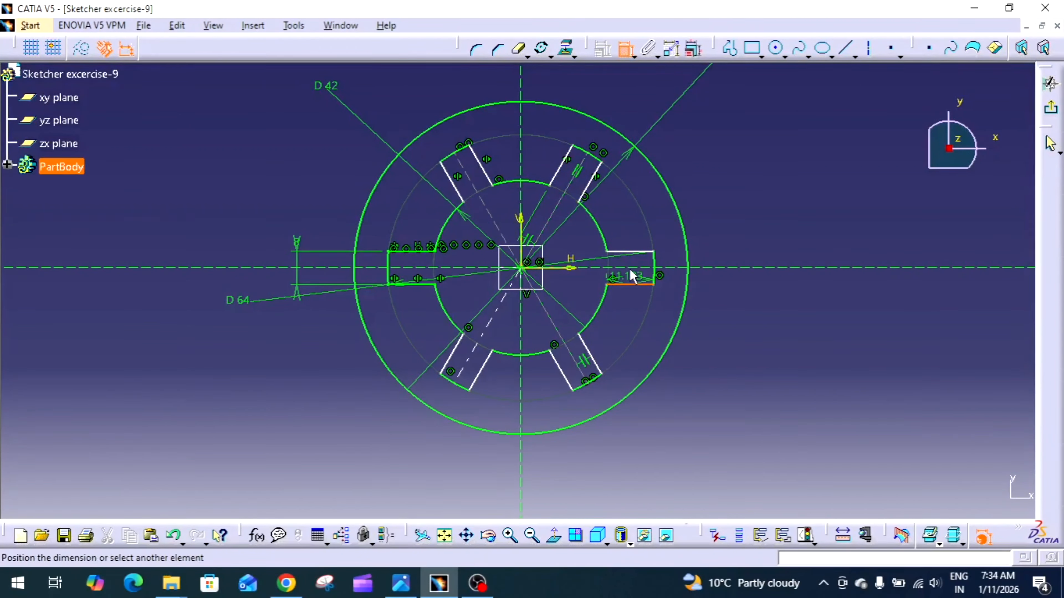
pyautogui.click(634, 252)
pyautogui.rightClick(629, 252)
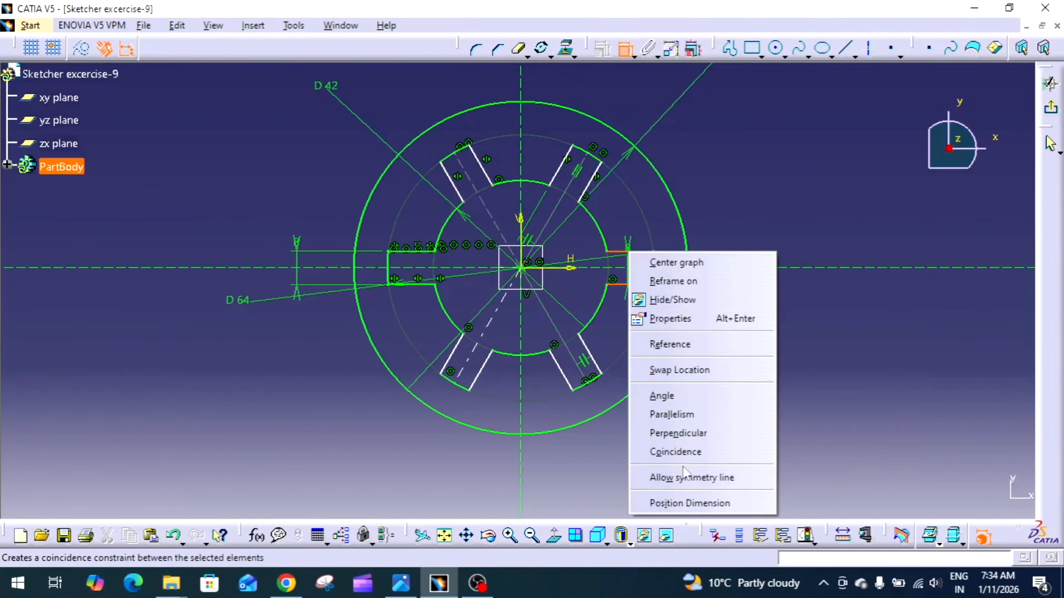
pyautogui.click(672, 478)
pyautogui.click(630, 269)
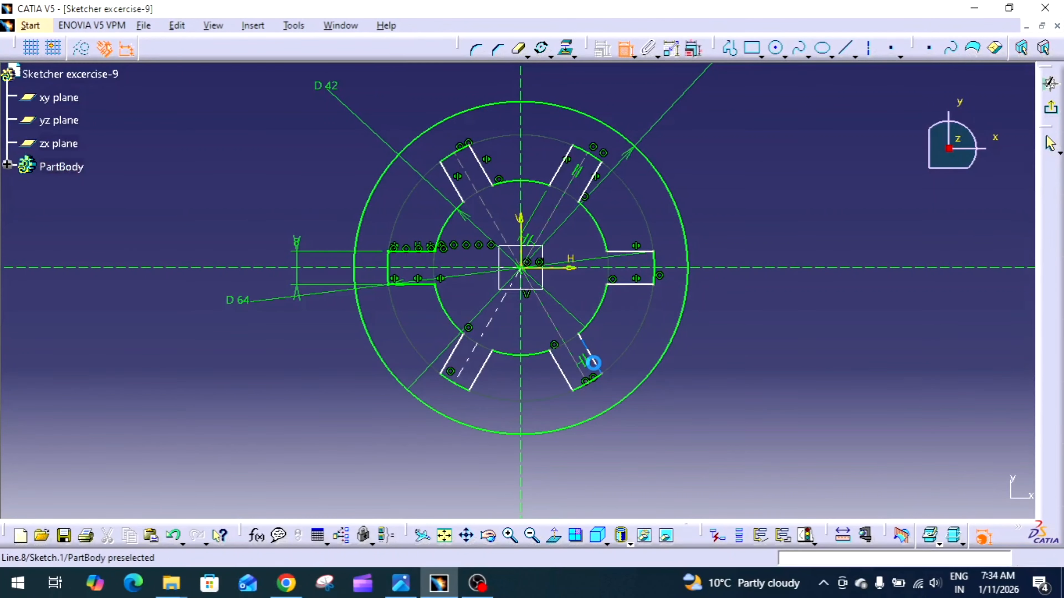
# Apply a symmetry constraint to the lower-right slot's two side lines about the 300-degree axis line
pyautogui.click(595, 362)
pyautogui.click(569, 380)
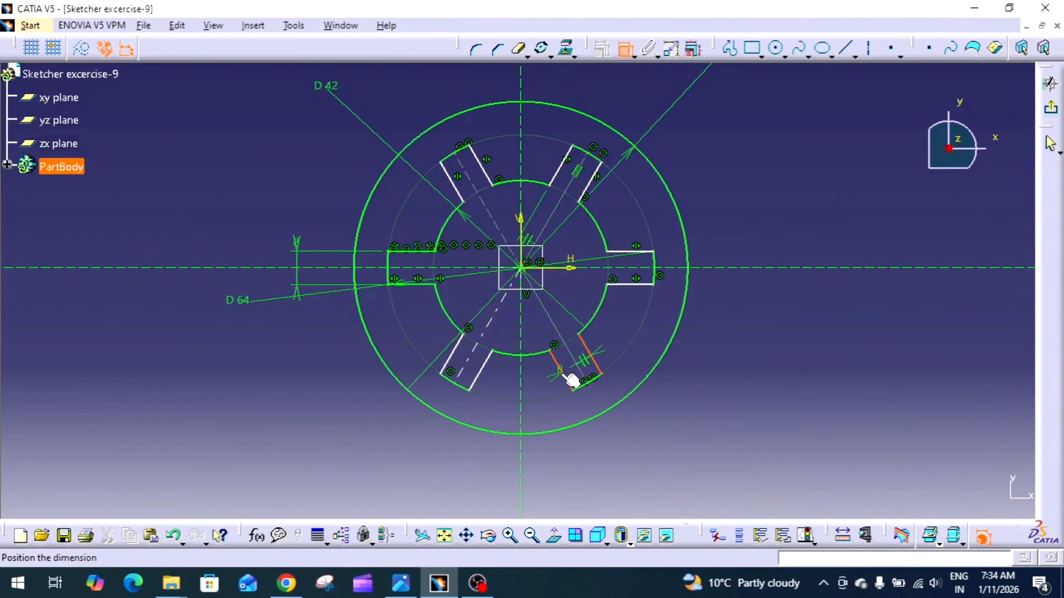
pyautogui.rightClick(565, 380)
pyautogui.click(588, 335)
pyautogui.click(552, 323)
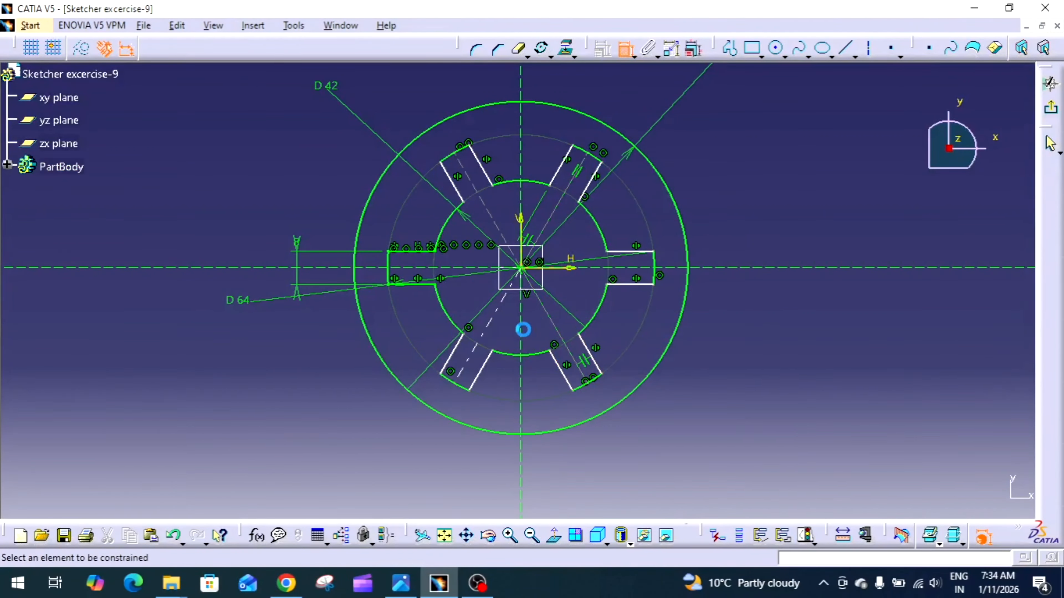
# Apply a symmetry constraint to the lower-left slot's two side lines about the 240-degree axis line
pyautogui.click(481, 371)
pyautogui.click(454, 360)
pyautogui.rightClick(454, 360)
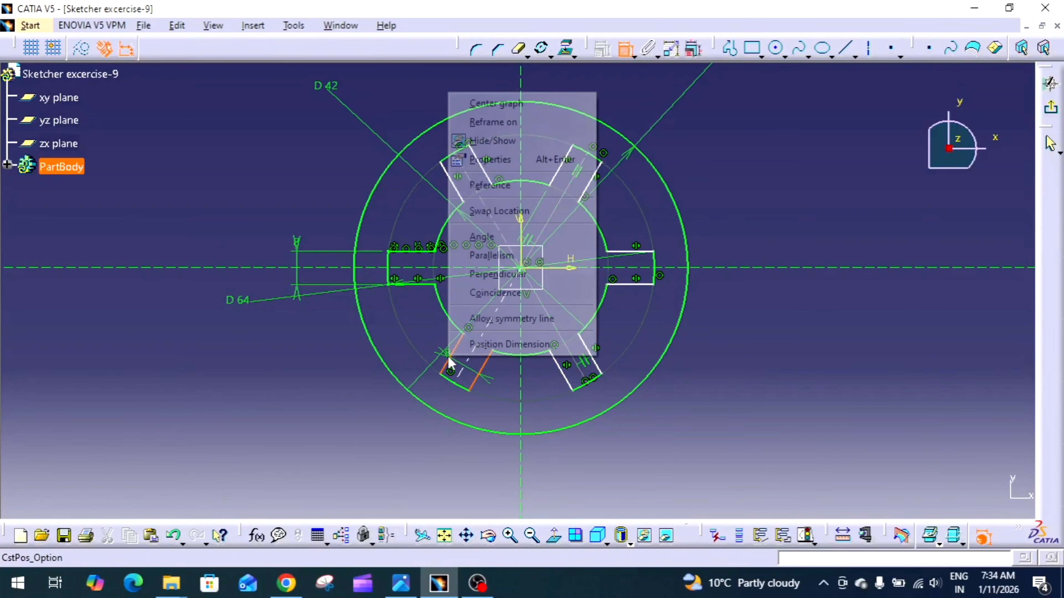
pyautogui.click(488, 317)
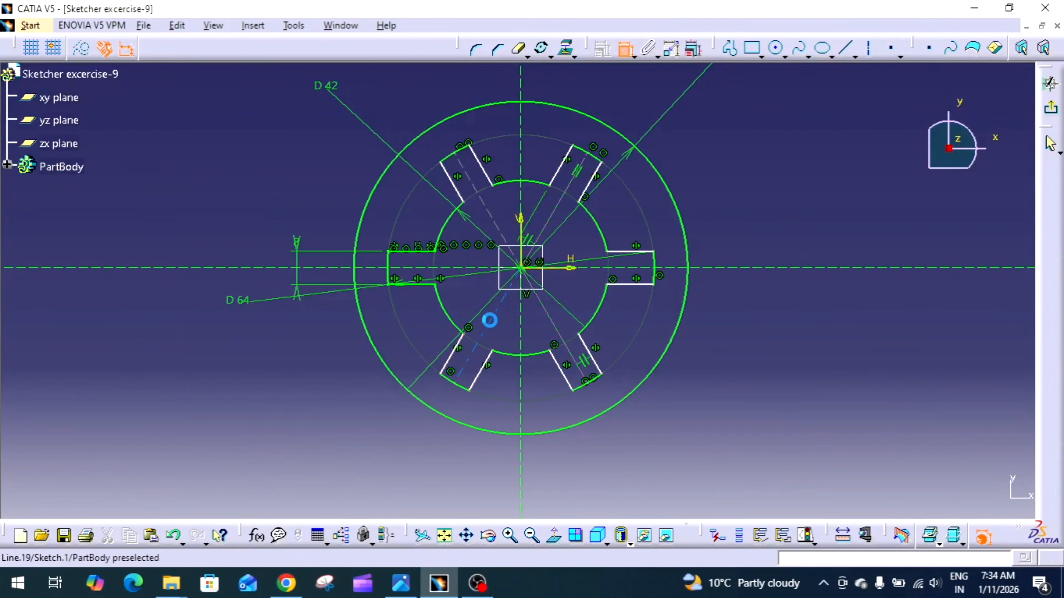
pyautogui.click(488, 320)
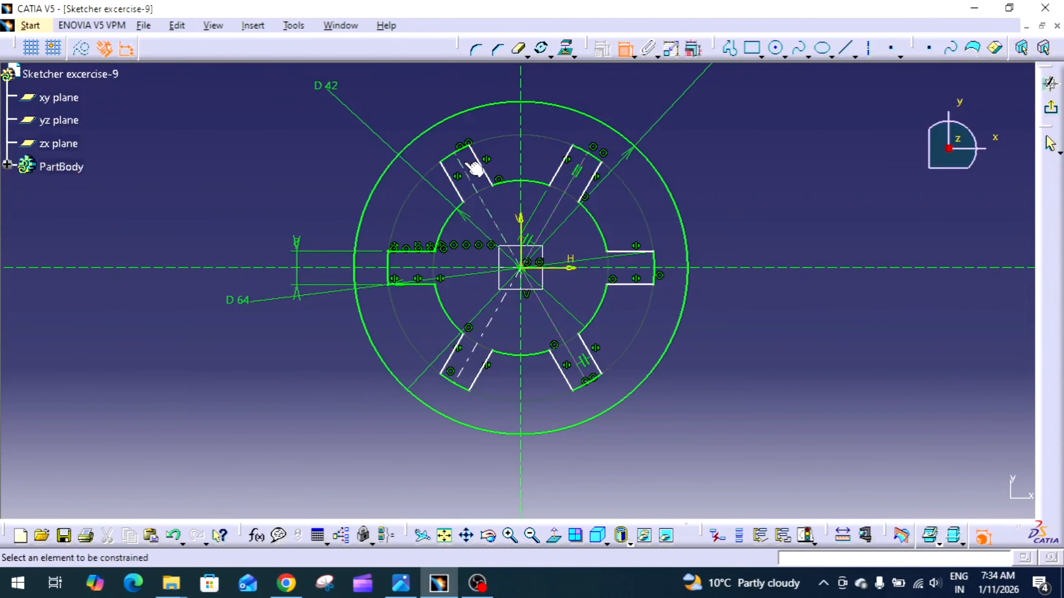
# Dimension the widths of the upper-left and upper-right slots, placing both dimensions just beyond the slot ends
pyautogui.click(477, 166)
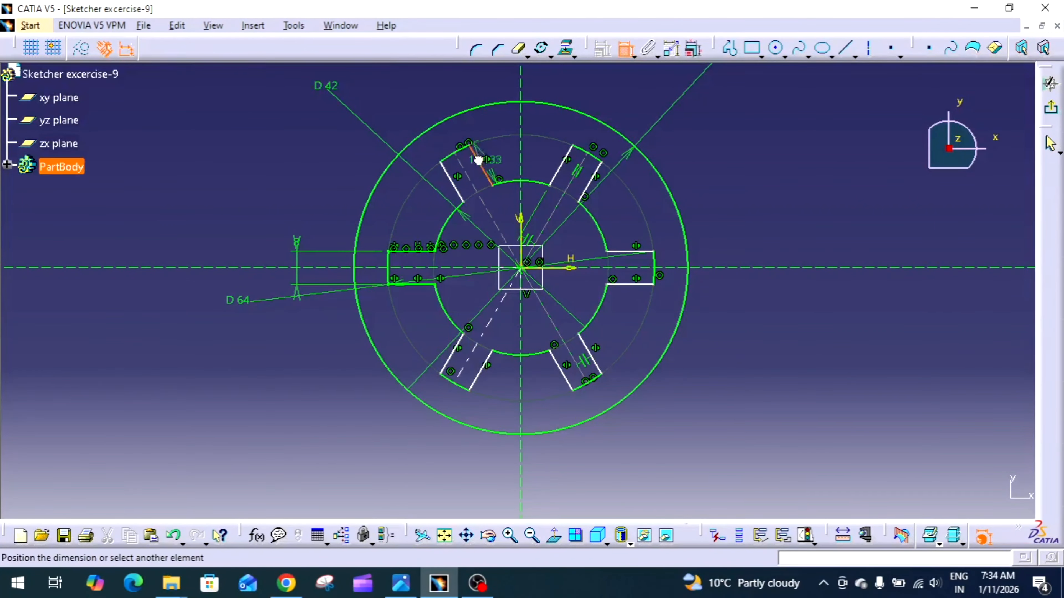
pyautogui.click(450, 179)
pyautogui.click(440, 137)
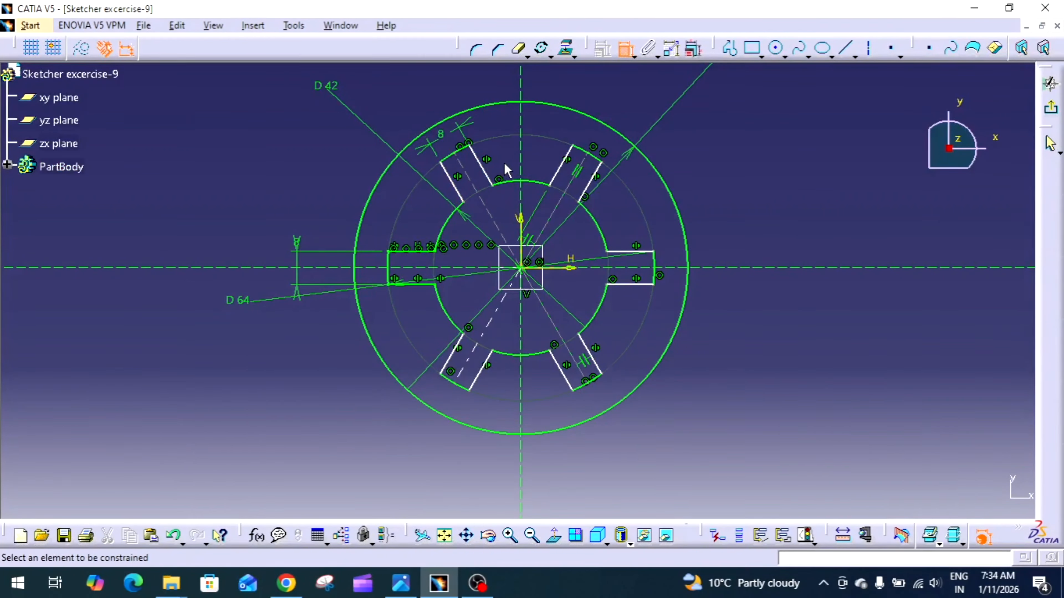
pyautogui.click(571, 160)
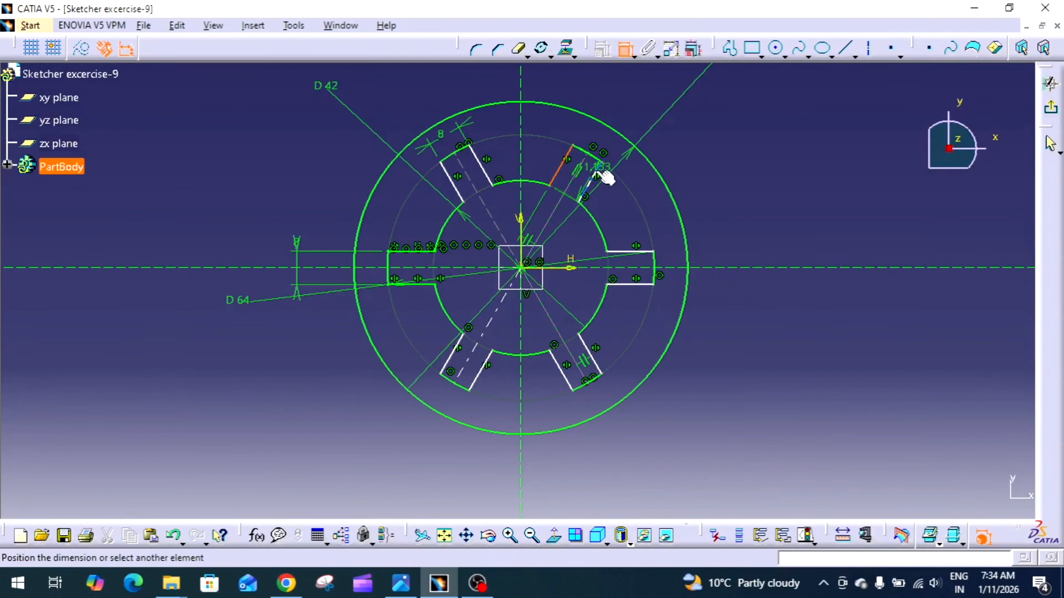
pyautogui.click(599, 172)
pyautogui.click(611, 148)
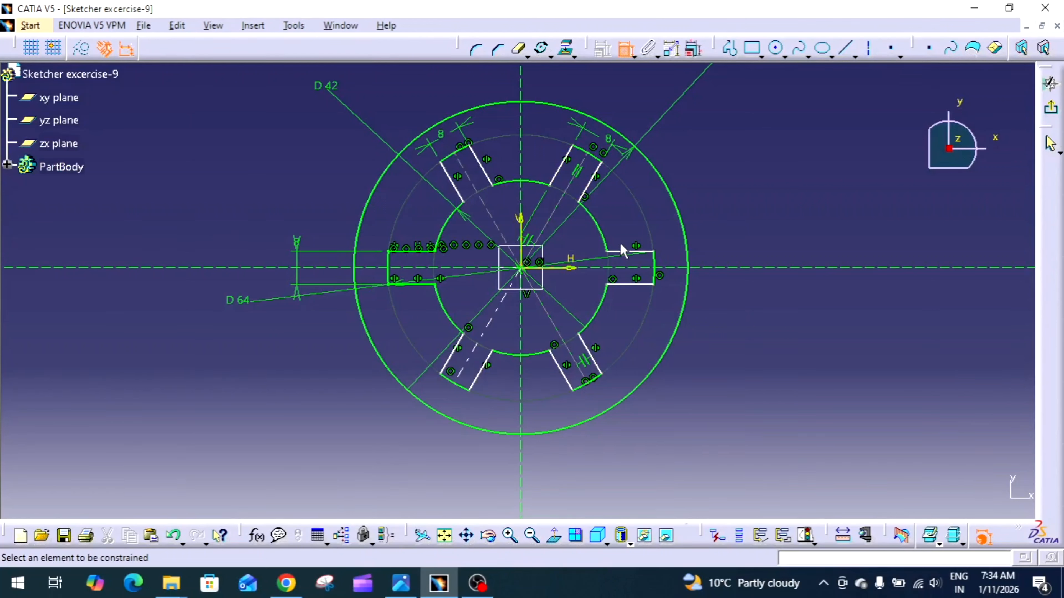
# Dimension the widths of the horizontal slot on the positive H side and the lower-right slot, placing both dimensions outside the slot ends
pyautogui.click(629, 252)
pyautogui.click(645, 285)
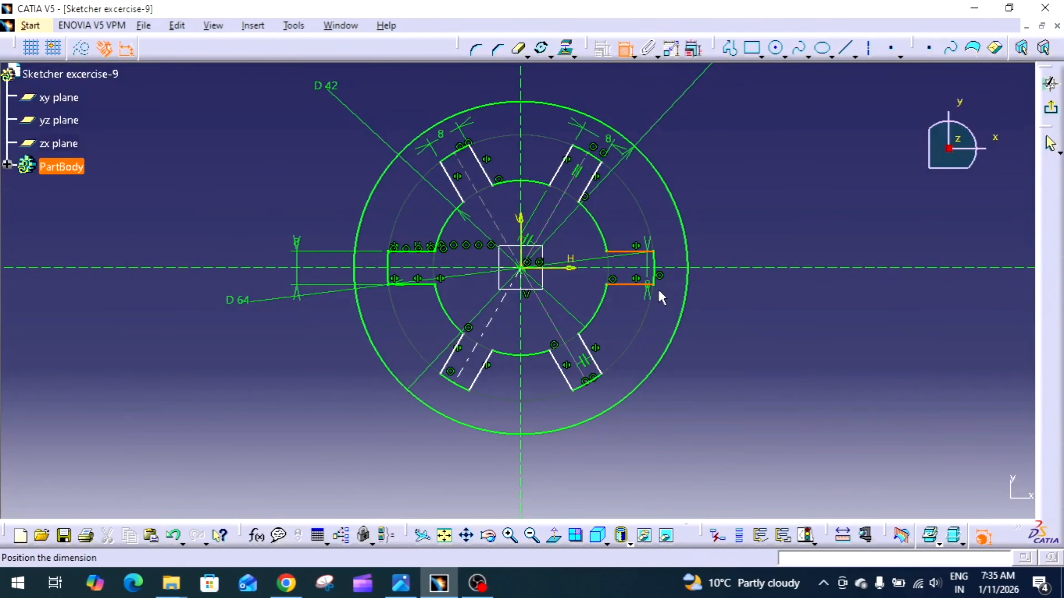
pyautogui.click(668, 289)
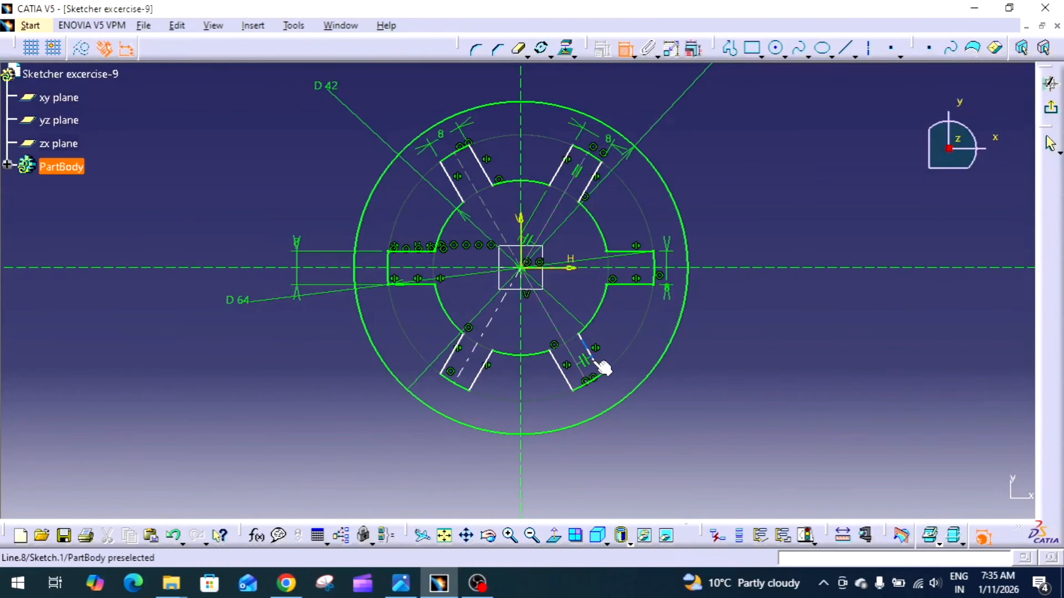
pyautogui.click(600, 368)
pyautogui.click(572, 377)
pyautogui.click(594, 397)
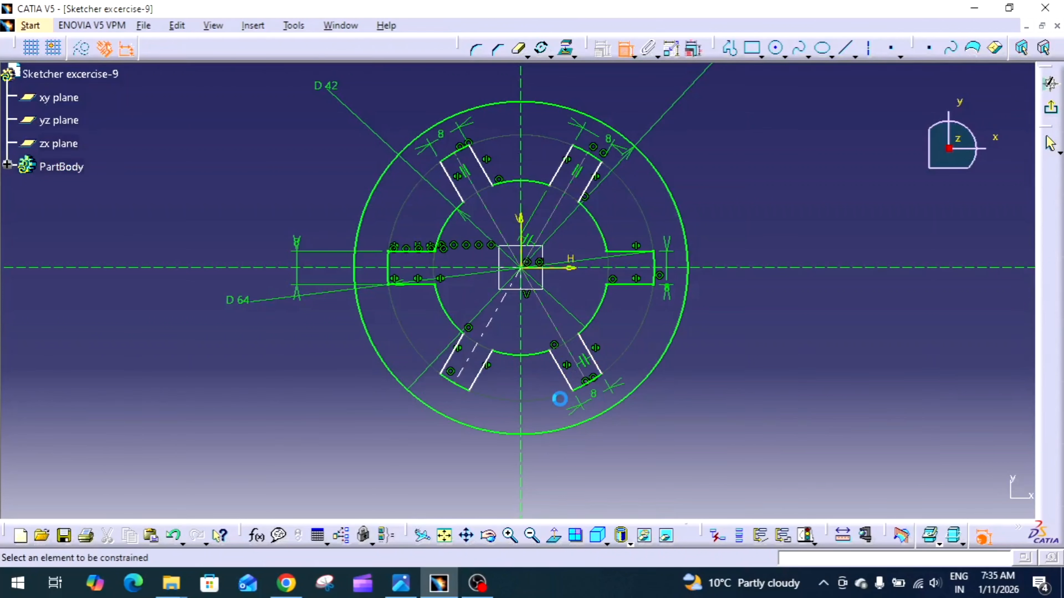
# Dimension the lower-left slot's width beyond its end, and pull the upper-left slot's side line slightly aside to test its freedom
pyautogui.click(482, 371)
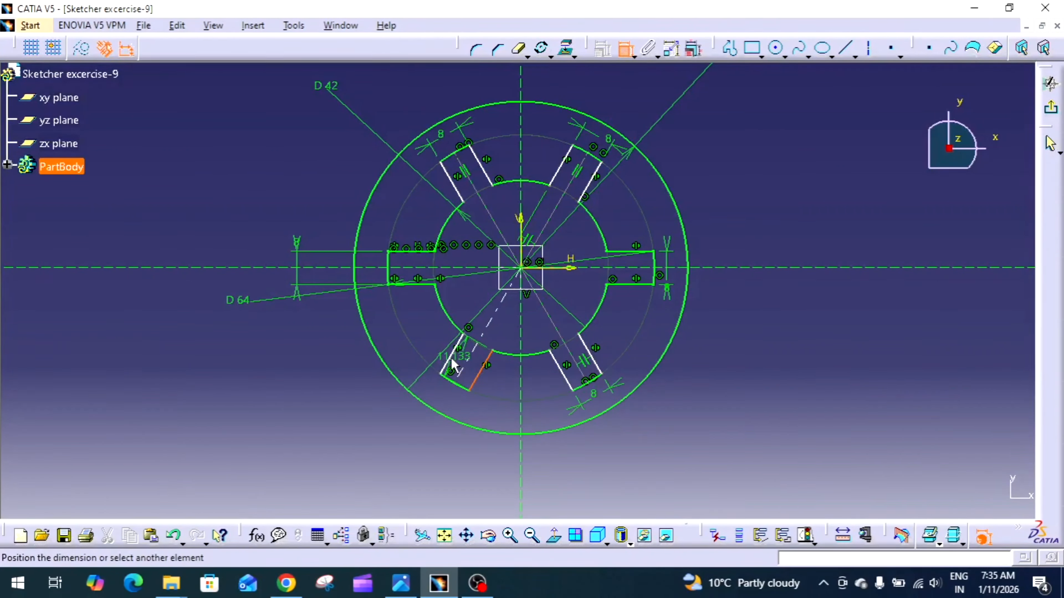
pyautogui.click(456, 363)
pyautogui.click(456, 399)
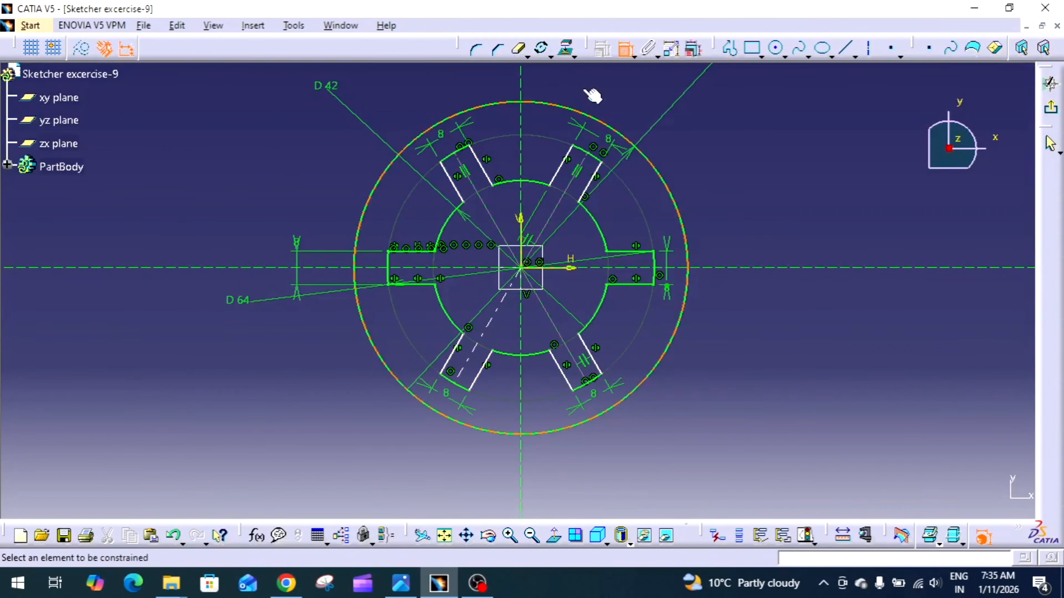
pyautogui.click(627, 58)
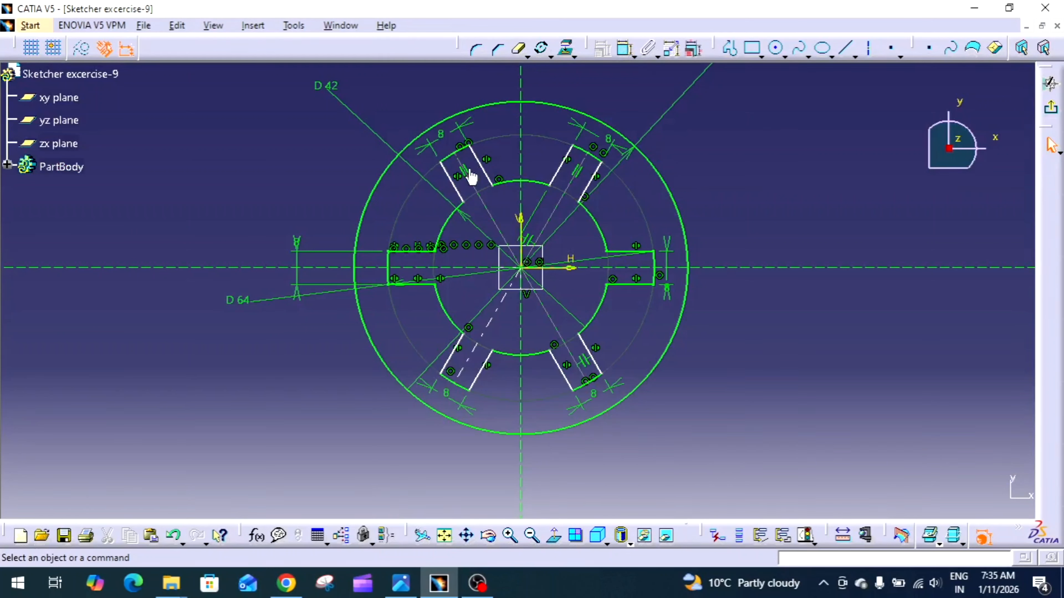
pyautogui.moveTo(478, 158)
pyautogui.mouseDown()
pyautogui.moveTo(493, 155)
pyautogui.moveTo(468, 156)
pyautogui.mouseUp()
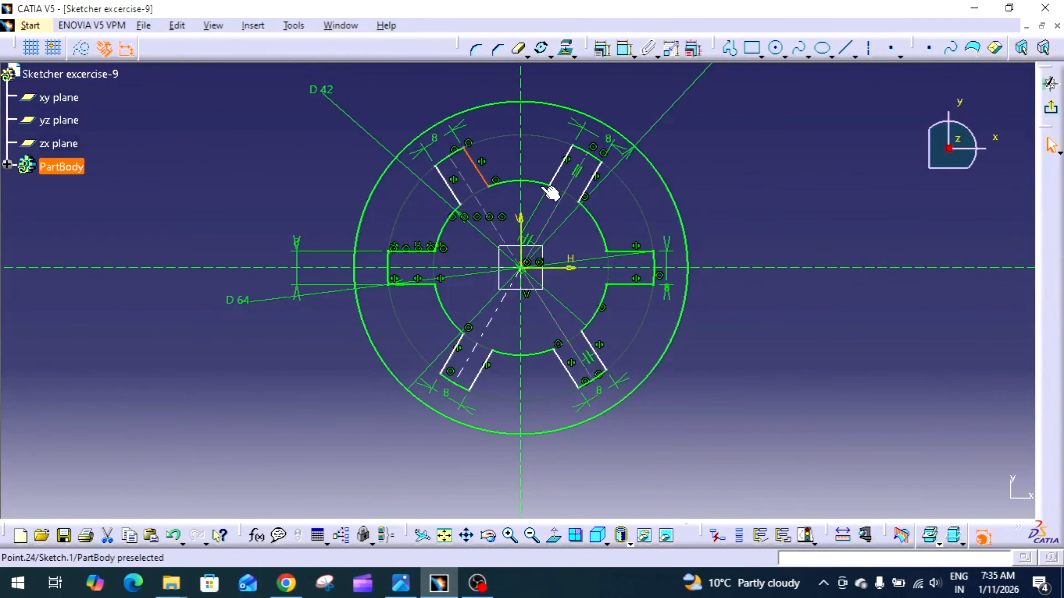
# Dimension the angle between the horizontal axis and the upper-left slot's centre line and set it to 60 degrees
pyautogui.click(712, 187)
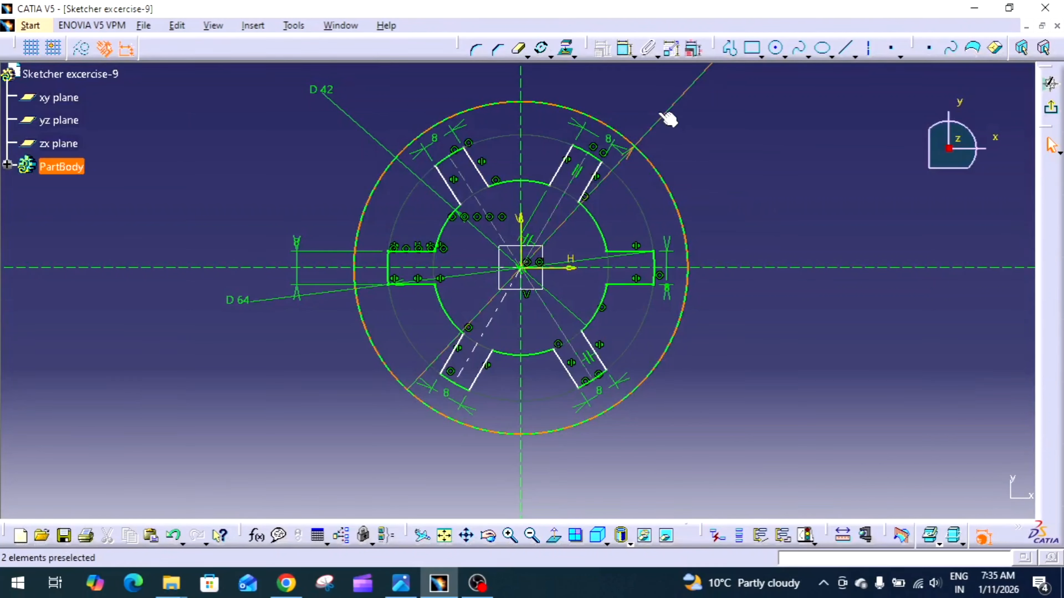
pyautogui.click(624, 48)
pyautogui.moveTo(471, 172)
pyautogui.mouseDown()
pyautogui.moveTo(493, 157)
pyautogui.moveTo(464, 159)
pyautogui.moveTo(490, 161)
pyautogui.mouseUp()
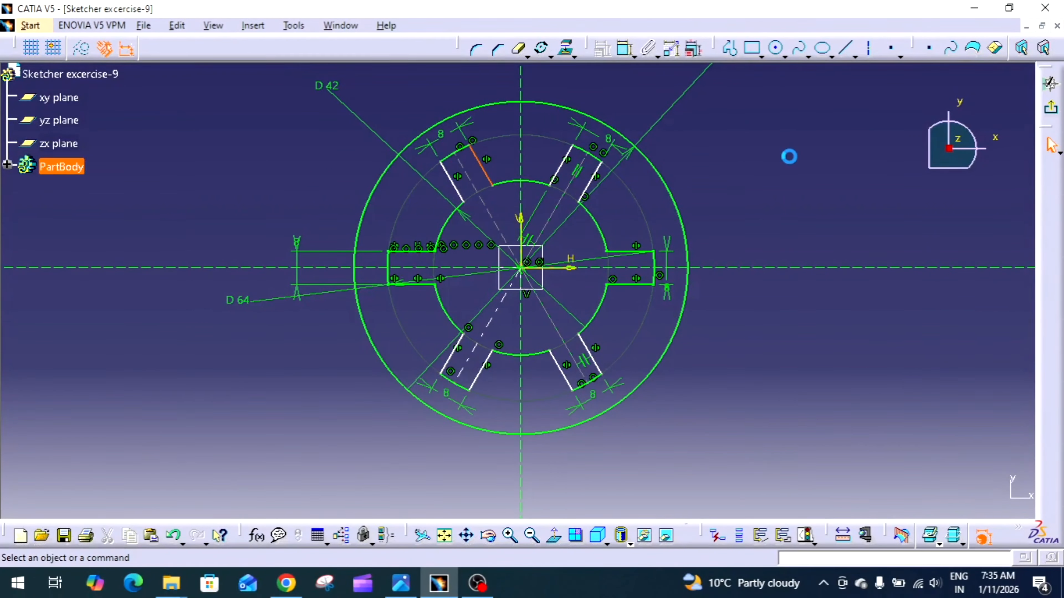
pyautogui.click(625, 48)
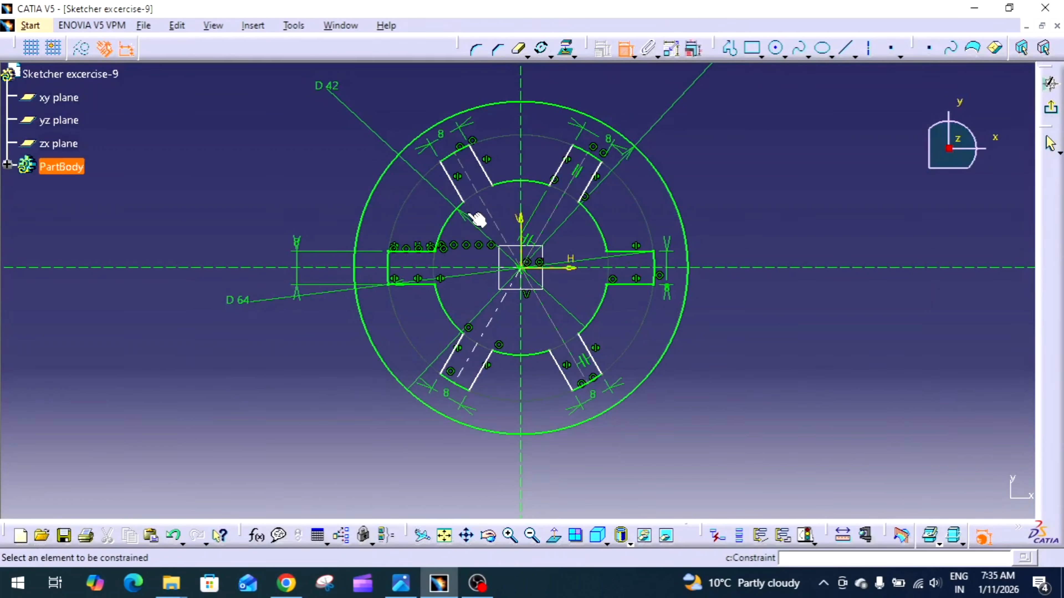
pyautogui.click(475, 267)
pyautogui.click(494, 217)
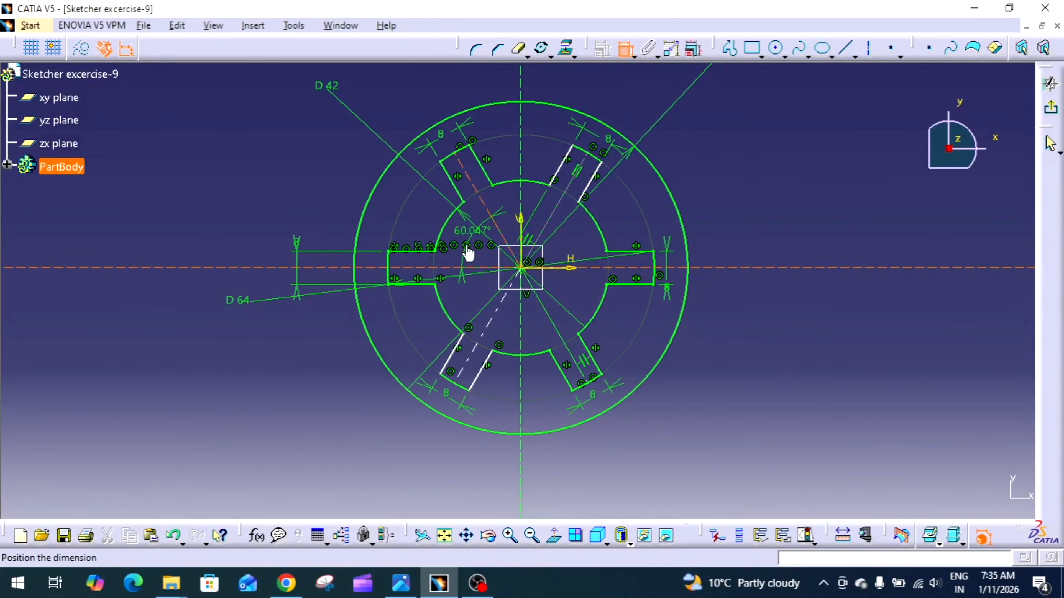
pyautogui.click(465, 245)
pyautogui.doubleClick(464, 232)
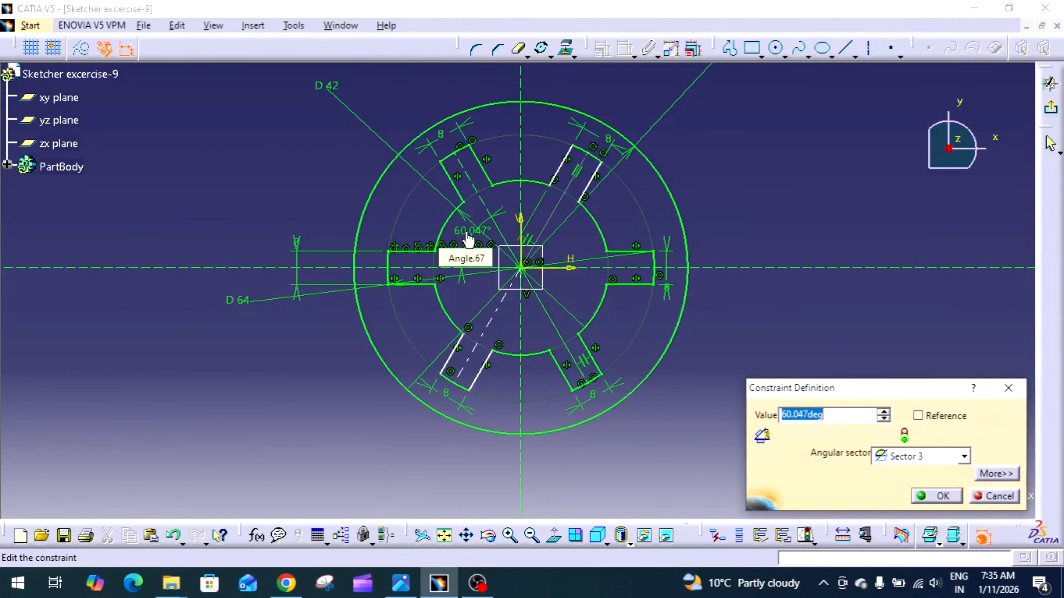
pyautogui.write('60')
pyautogui.press('Return')
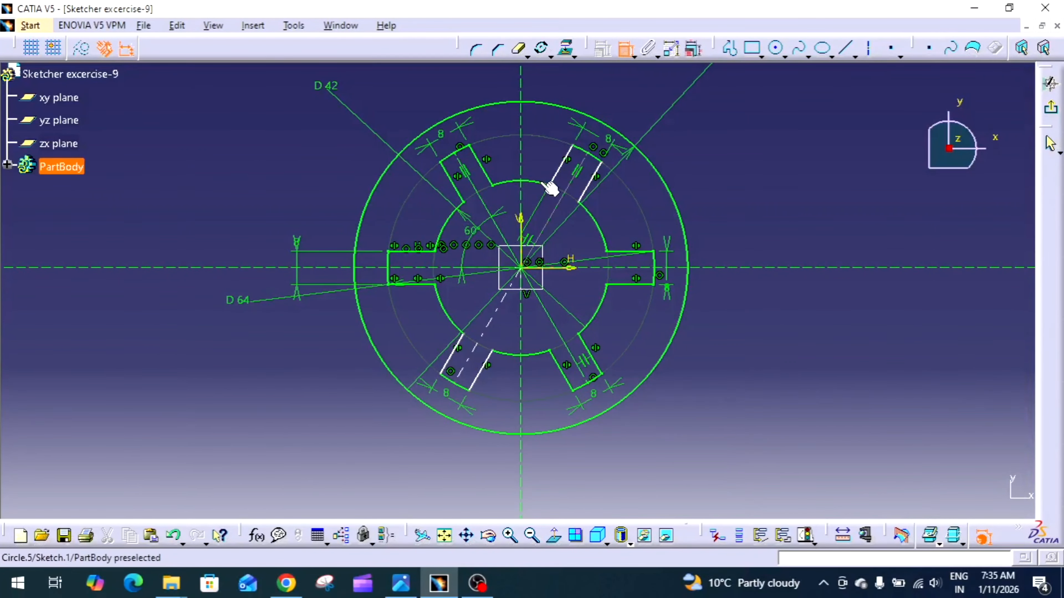
# Dimension the angle between the centre lines of the upper-left and upper-right slots, placing it above the origin
pyautogui.click(552, 207)
pyautogui.click(486, 206)
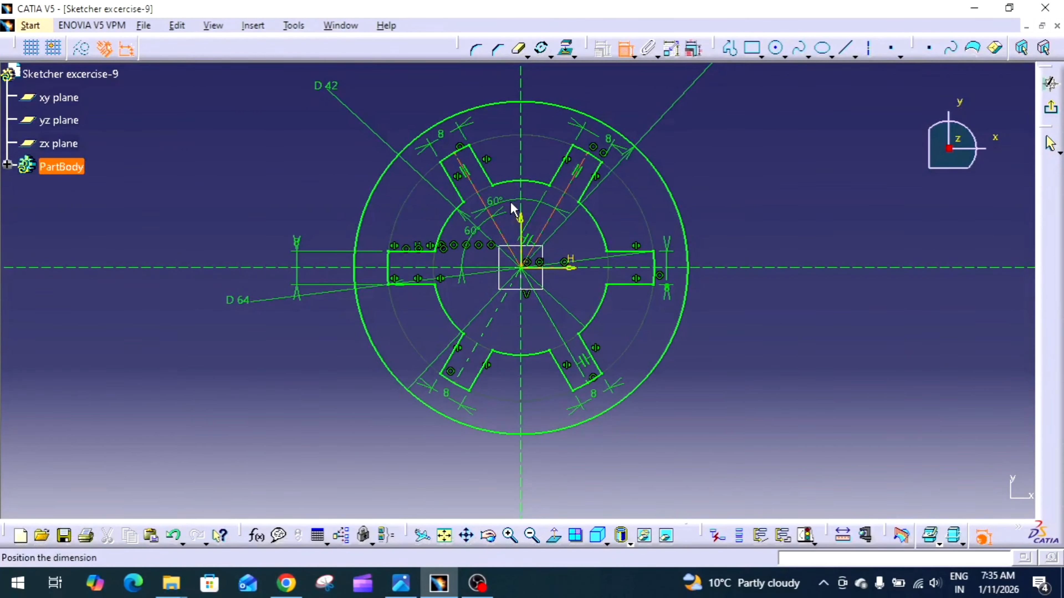
pyautogui.click(535, 202)
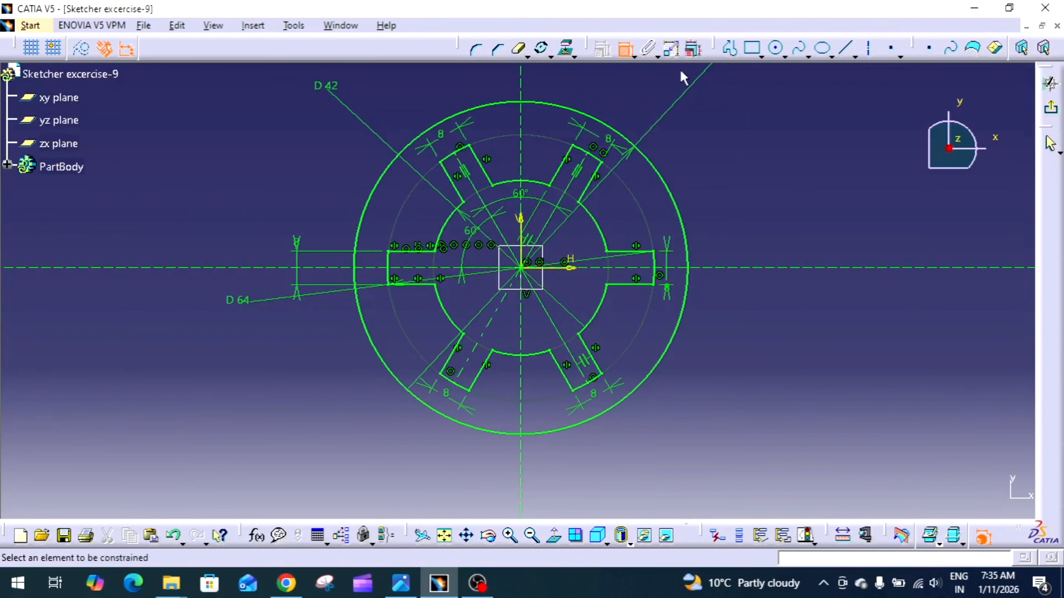
pyautogui.click(626, 48)
pyautogui.moveTo(660, 200)
pyautogui.keyDown('ctrl'); pyautogui.mouseDown(button='middle')
pyautogui.moveTo(667, 267)
pyautogui.moveTo(608, 321)
pyautogui.moveTo(587, 314)
pyautogui.moveTo(658, 225)
pyautogui.mouseUp(button='middle'); pyautogui.keyUp('ctrl')
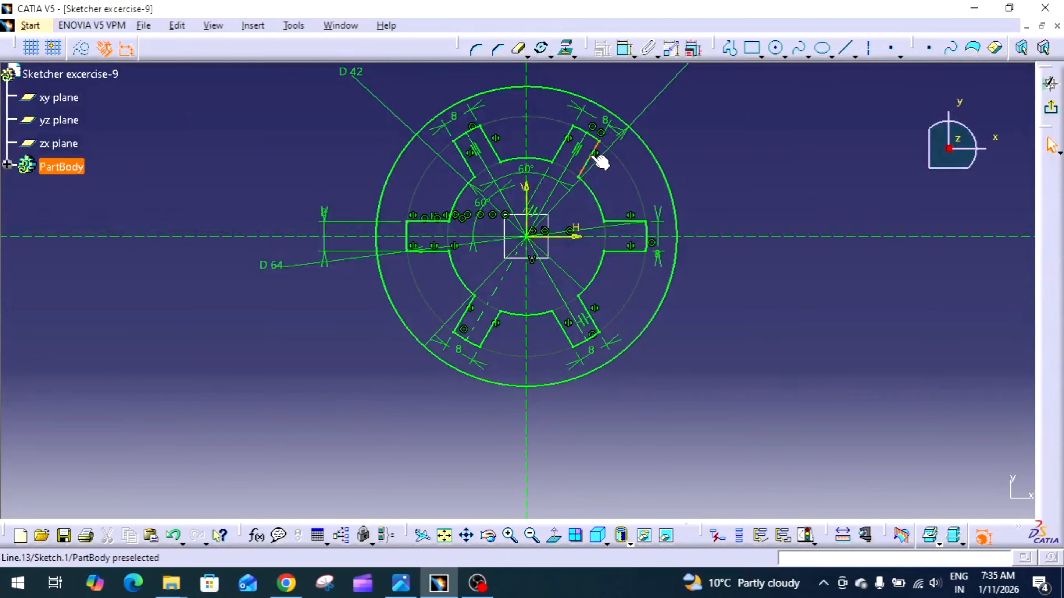
pyautogui.click(493, 145)
pyautogui.click(461, 198)
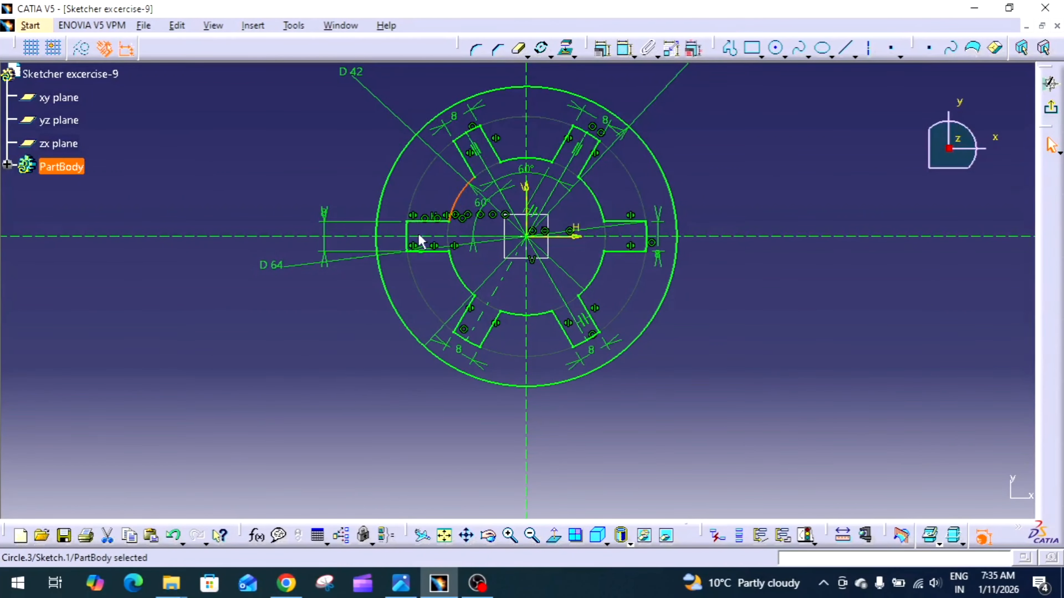
pyautogui.click(432, 252)
pyautogui.click(401, 320)
pyautogui.moveTo(460, 272); pyautogui.dragTo(487, 359, button='middle')
pyautogui.click(688, 358)
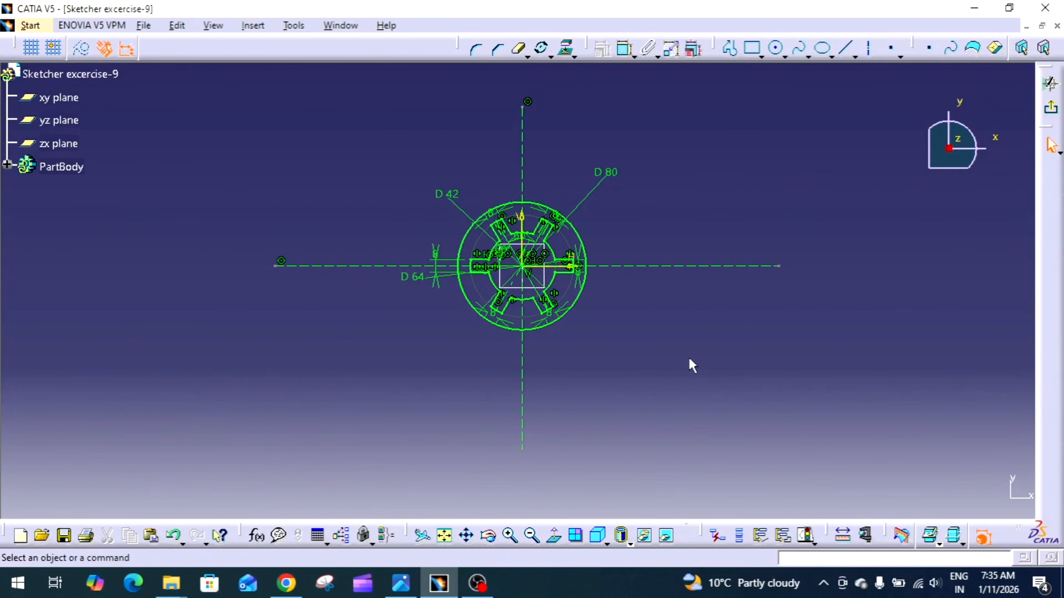
# Consult the exercise drawing and sketch two concentric circles, about 41 and 22 mm in diameter, centred near H 72 mm, V -54 mm
pyautogui.click(400, 583)
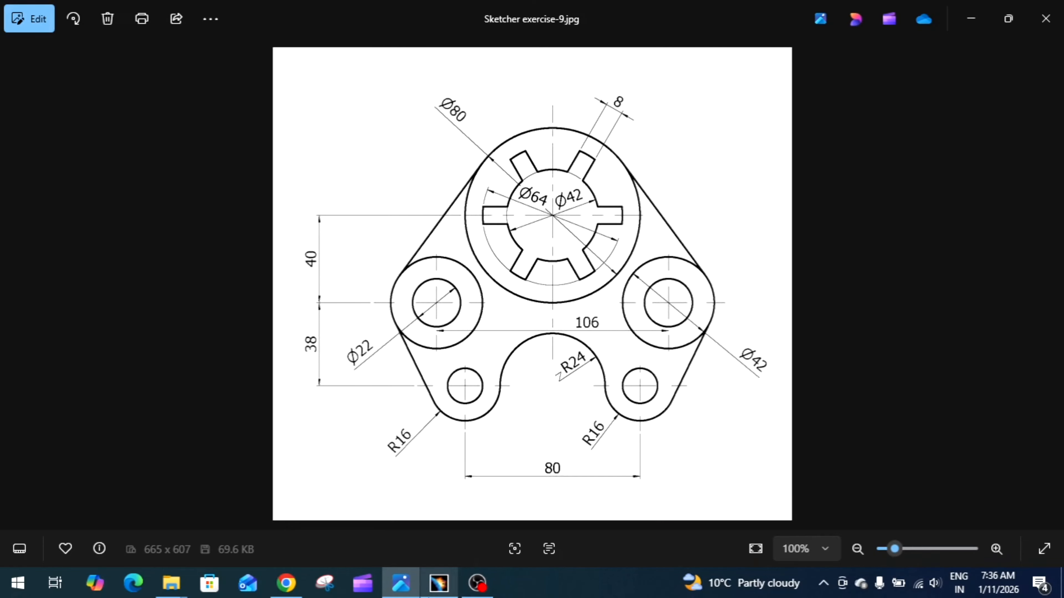
pyautogui.click(439, 583)
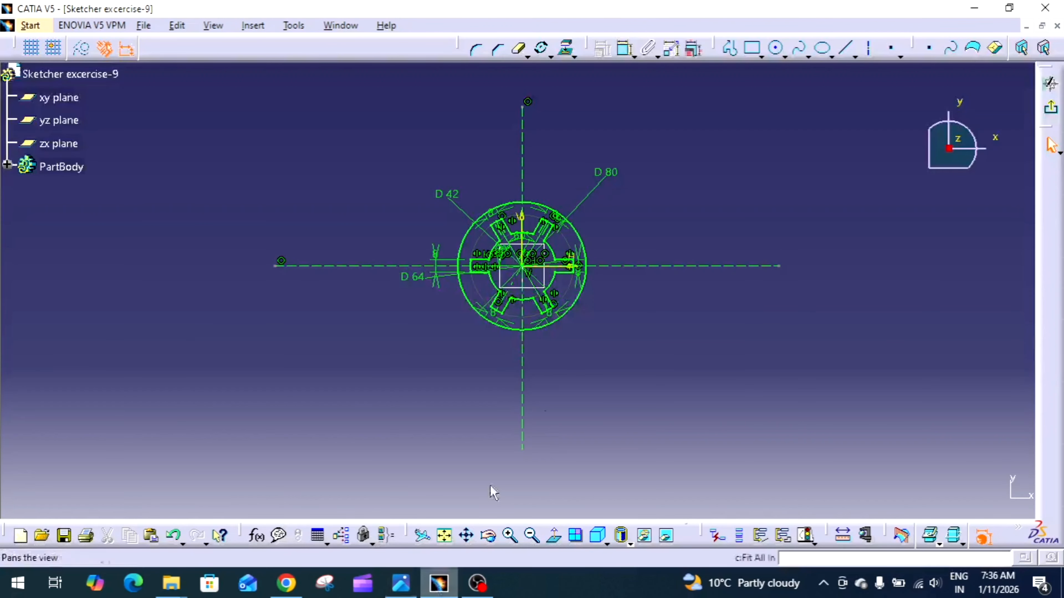
pyautogui.click(776, 48)
pyautogui.click(693, 49)
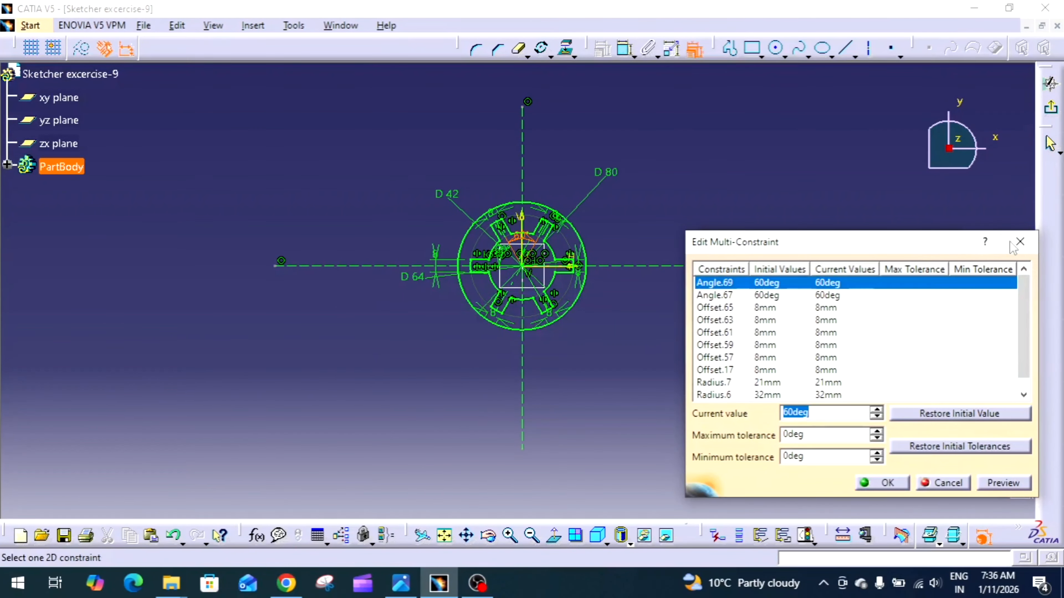
pyautogui.click(1019, 243)
pyautogui.click(784, 56)
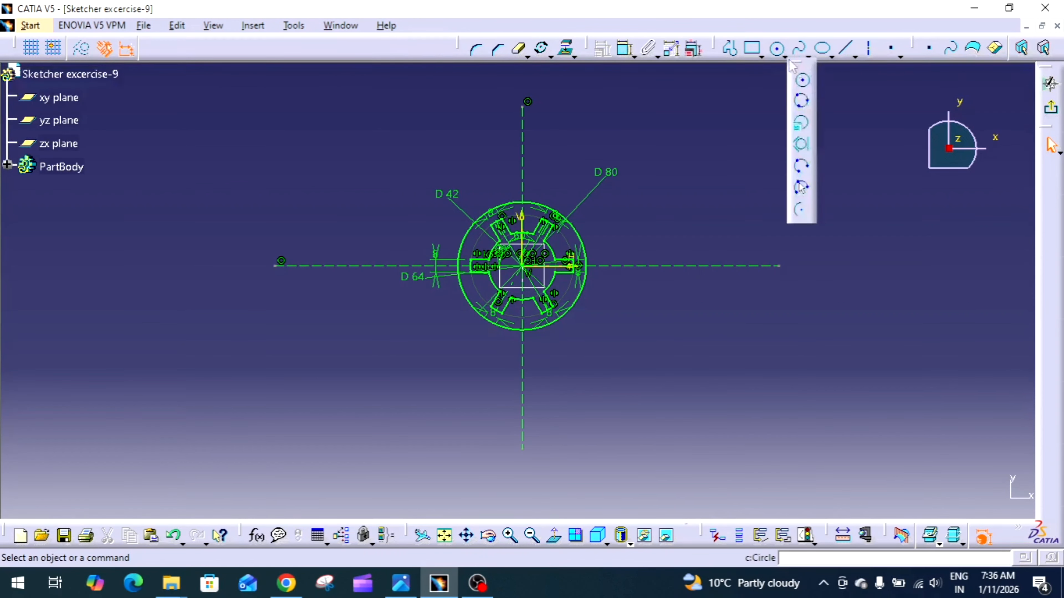
pyautogui.click(807, 86)
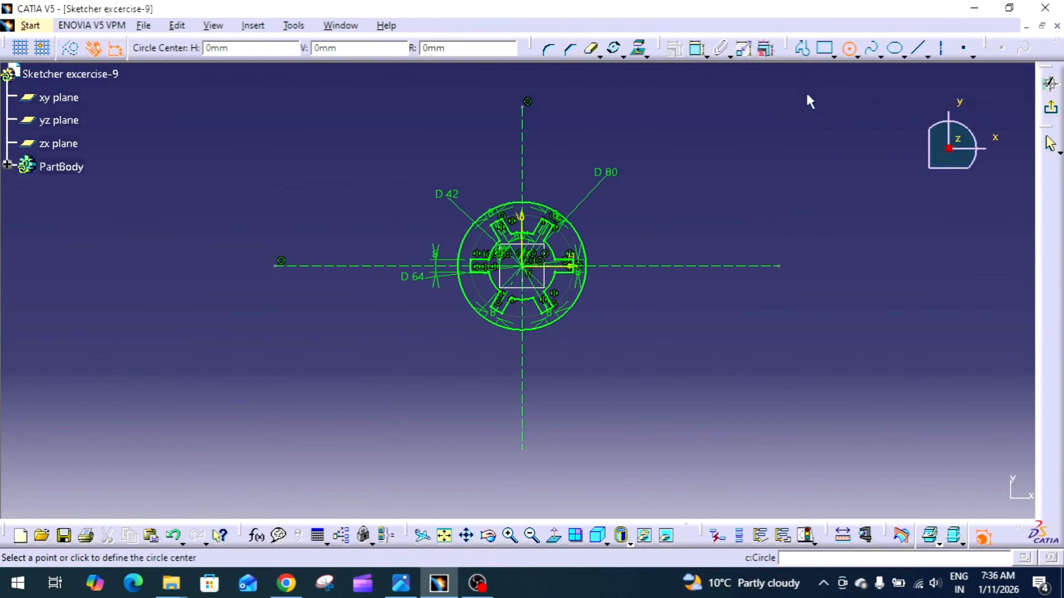
pyautogui.click(638, 352)
pyautogui.click(662, 332)
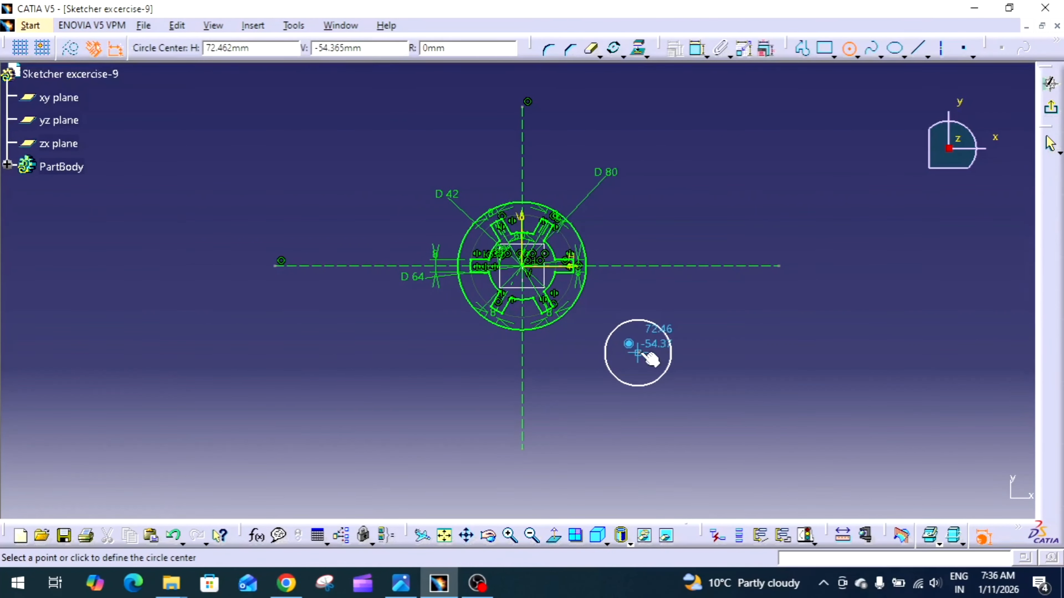
pyautogui.click(638, 353)
pyautogui.click(655, 347)
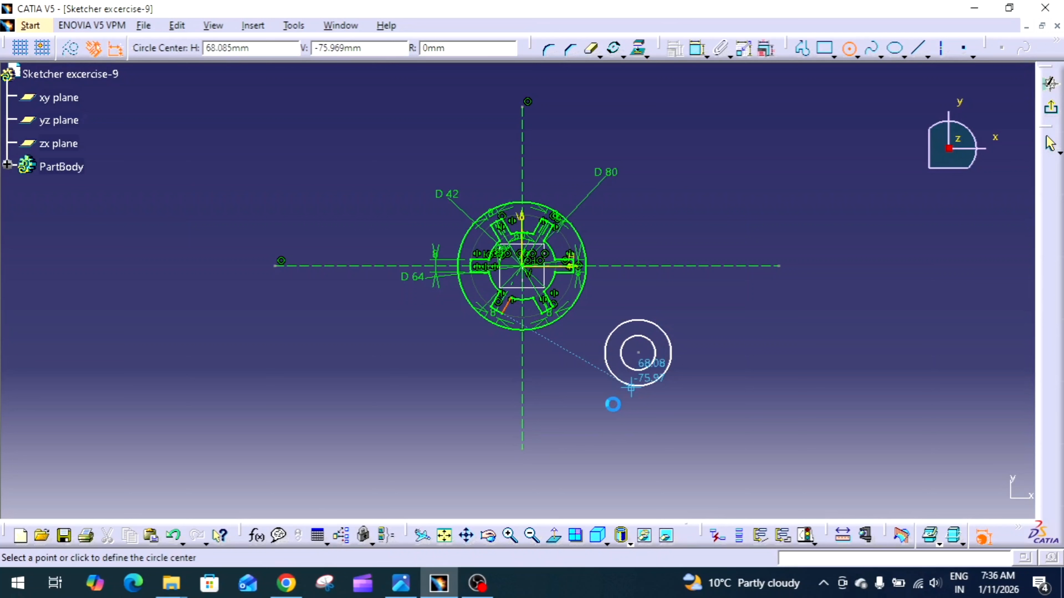
# Sketch two concentric circles centred at about H 32 mm, V -97 mm, the outer one about 21 mm in radius
pyautogui.click(572, 421)
pyautogui.click(589, 416)
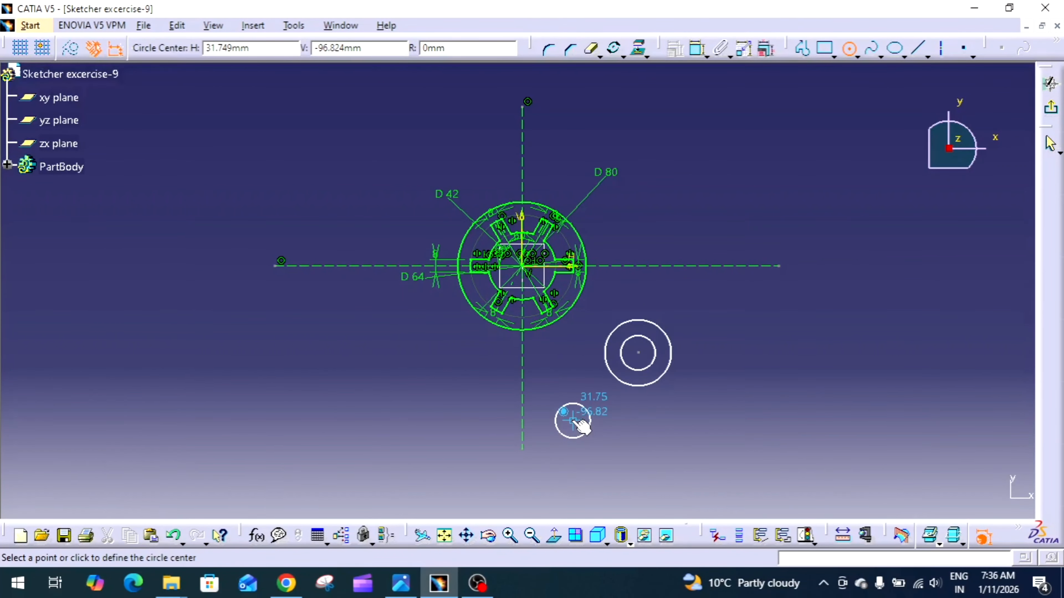
pyautogui.click(573, 421)
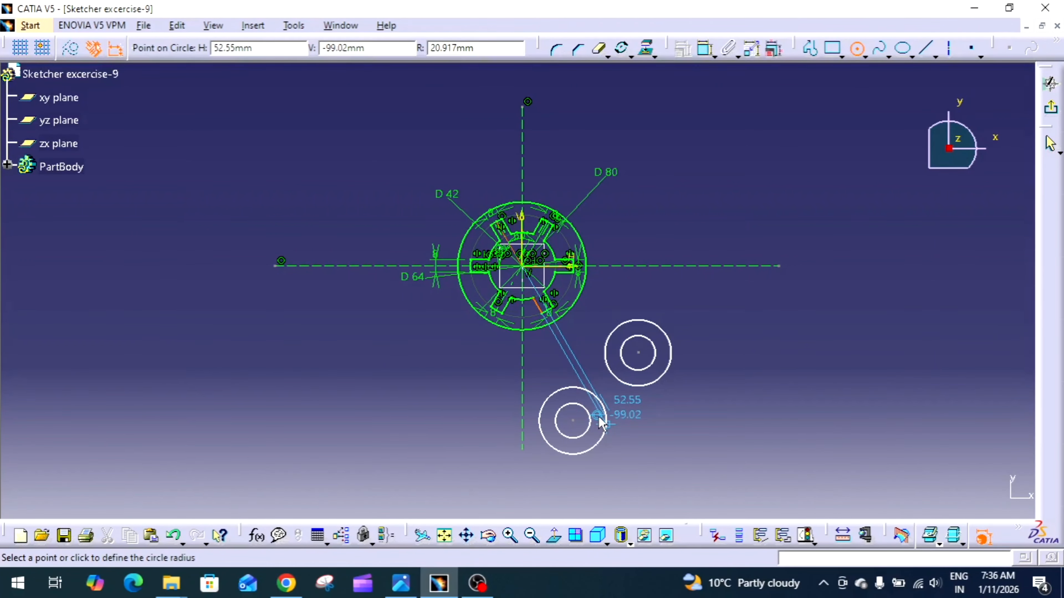
pyautogui.click(687, 422)
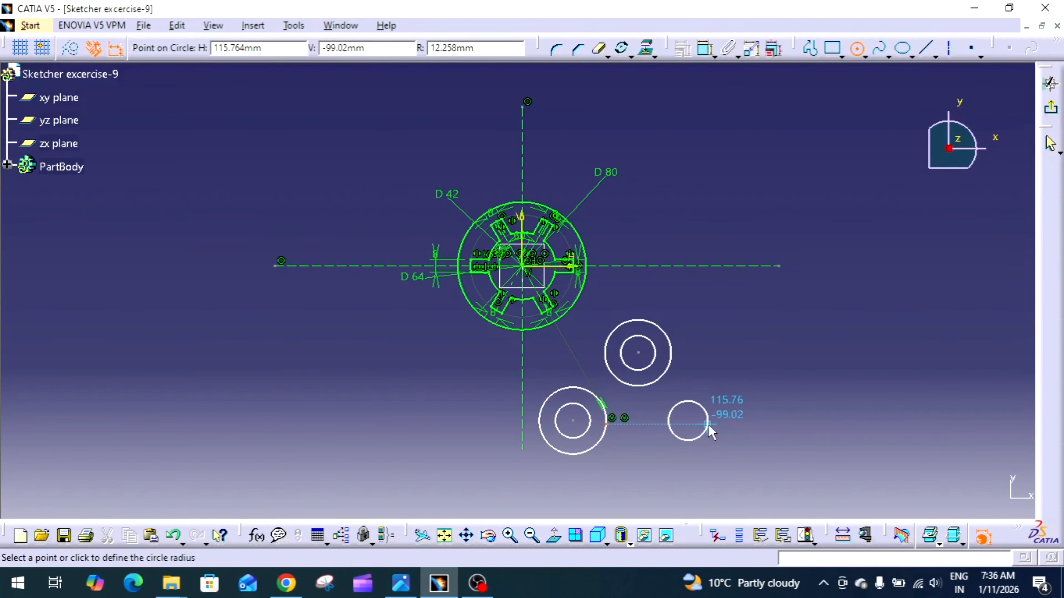
pyautogui.press('Escape')
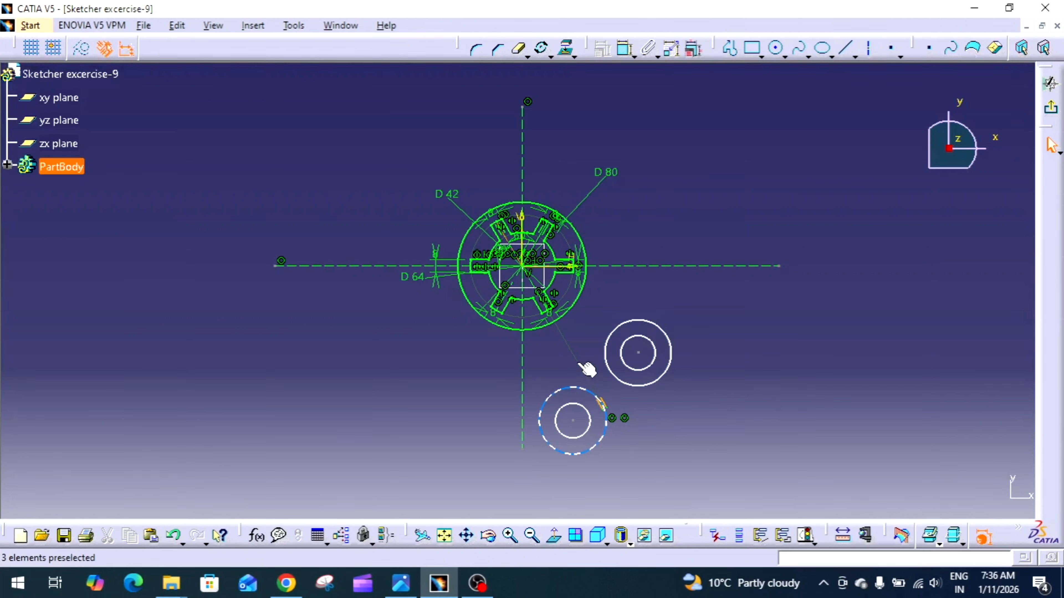
pyautogui.click(578, 353)
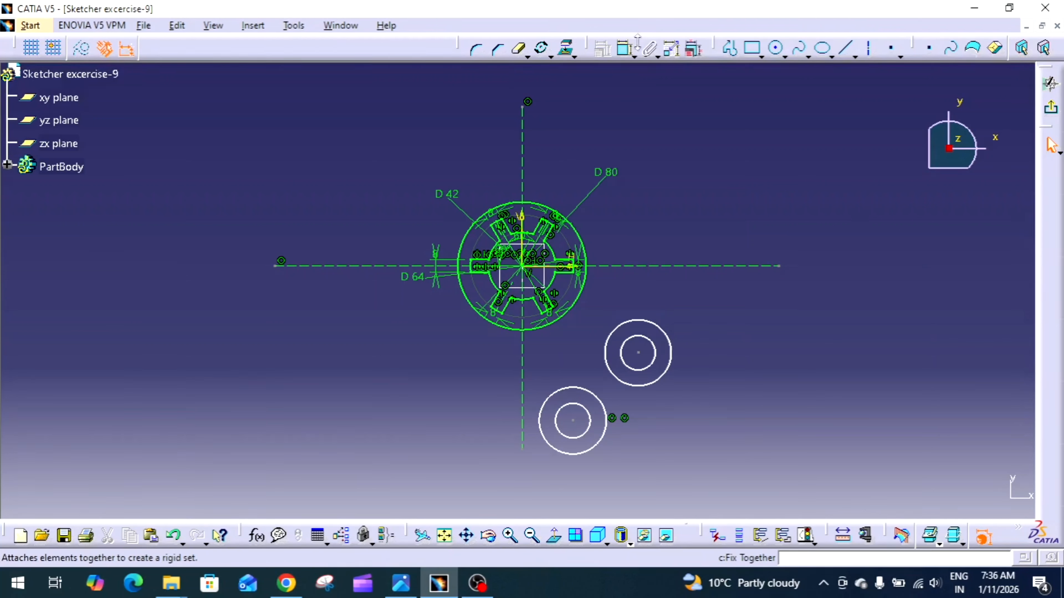
# Dimension the outer circle of the upper concentric pair and set its diameter to 42 mm
pyautogui.click(626, 52)
pyautogui.click(661, 329)
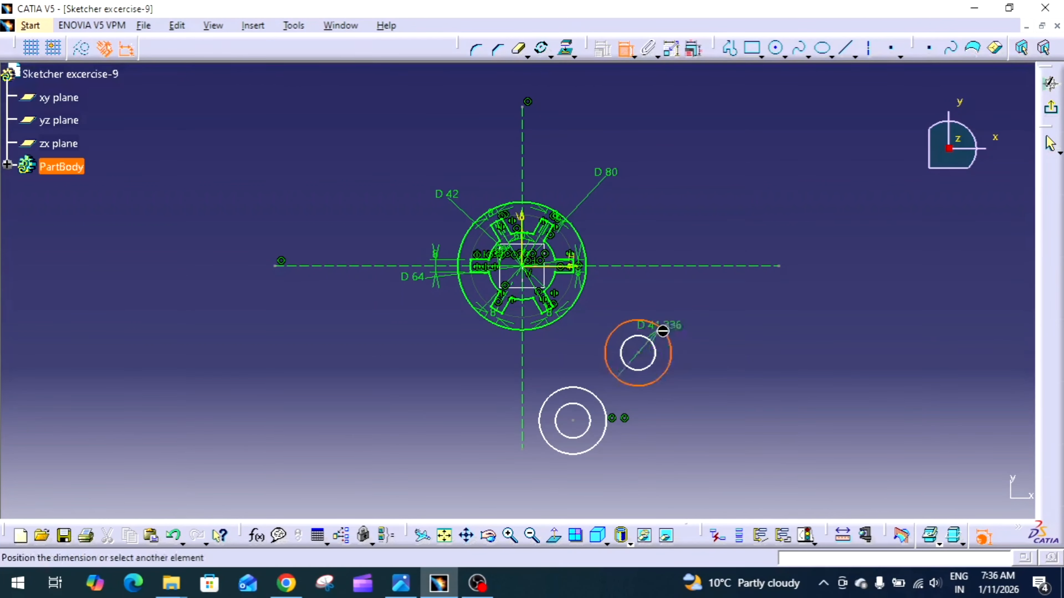
pyautogui.click(696, 329)
pyautogui.doubleClick(697, 328)
pyautogui.write('42')
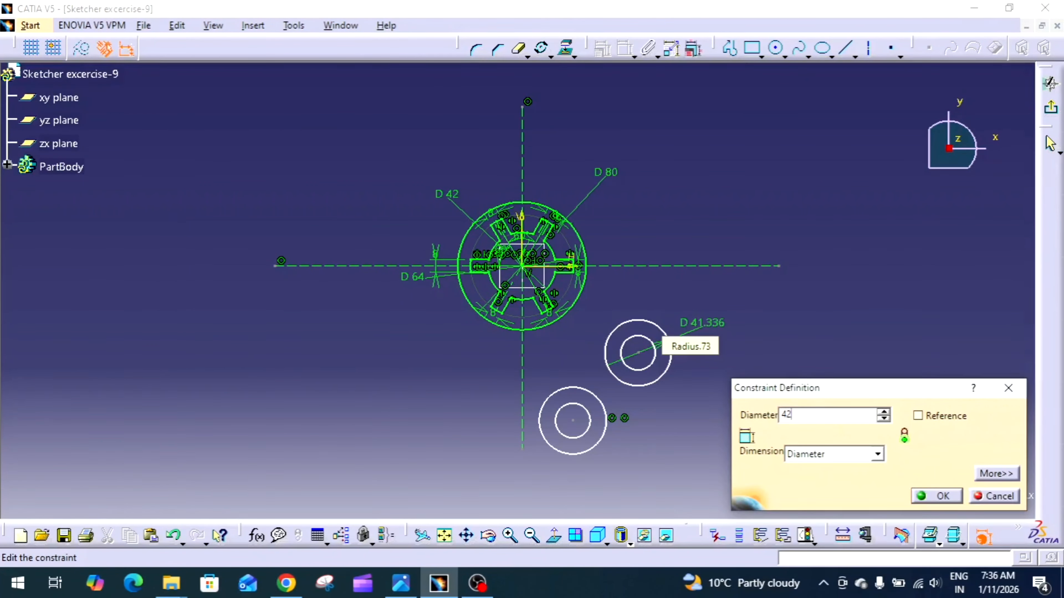
pyautogui.press('Return')
# Dimension the inner circle of the upper concentric pair and set its diameter to 22 mm
pyautogui.click(655, 355)
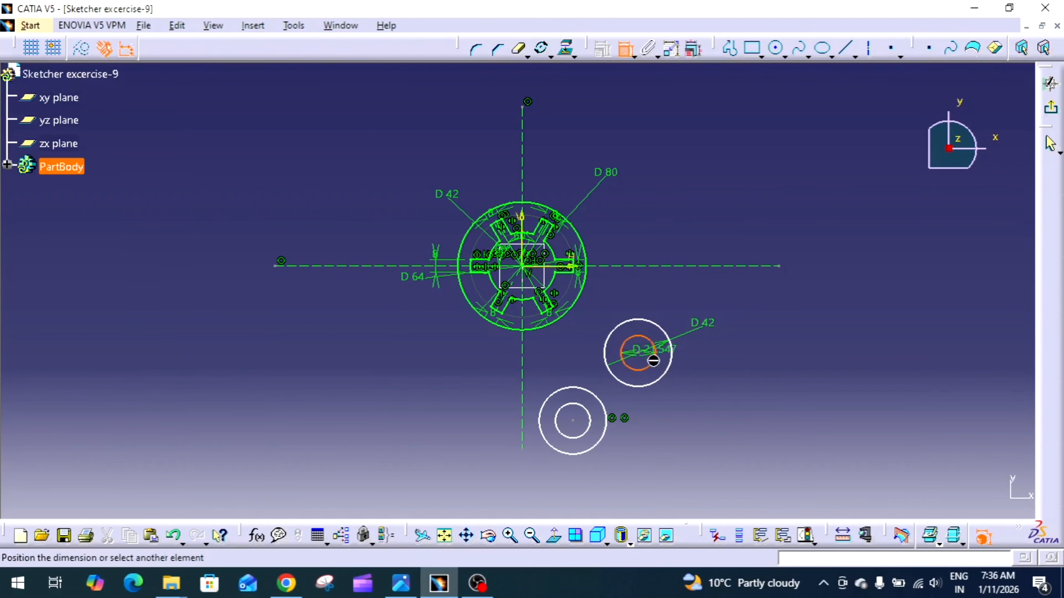
pyautogui.click(698, 365)
pyautogui.doubleClick(698, 363)
pyautogui.write('22')
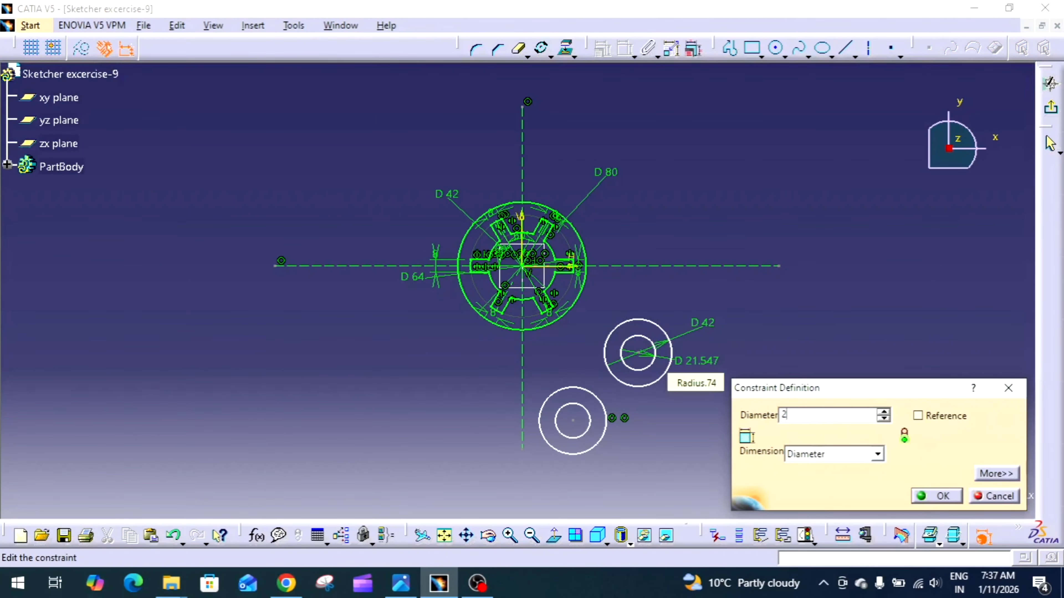
pyautogui.press('Return')
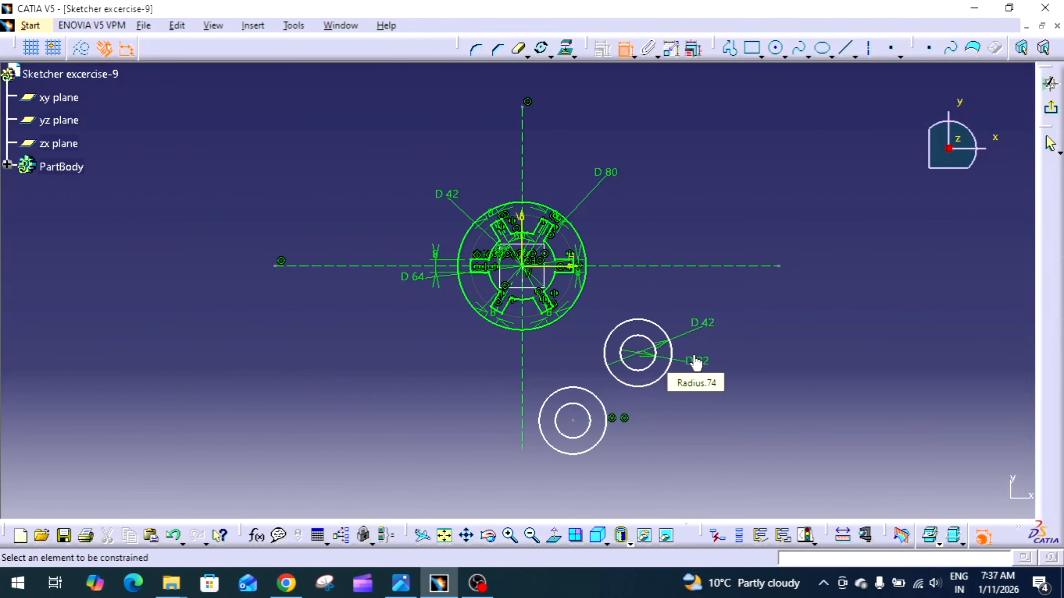
# Dimension the upper pair's centre from the horizontal axis and, after checking the exercise drawing, set the distance to 40 mm
pyautogui.click(645, 266)
pyautogui.click(722, 352)
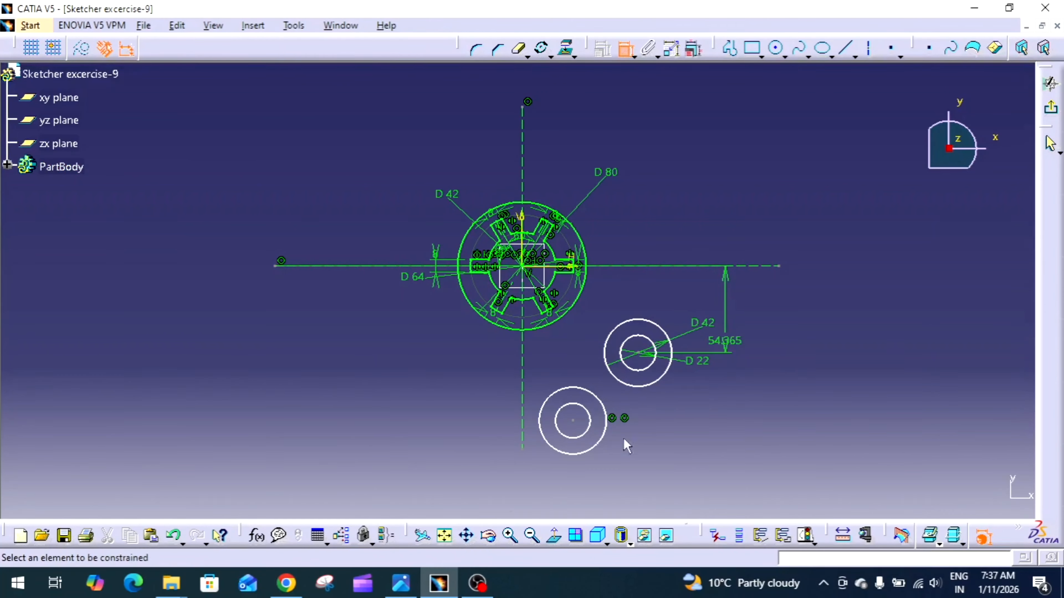
pyautogui.click(400, 583)
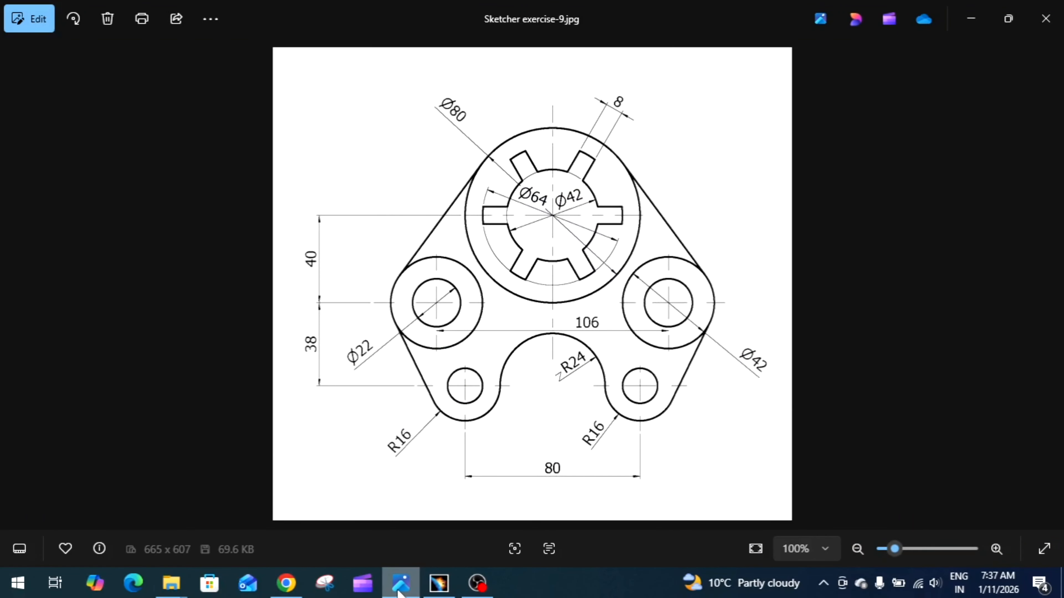
pyautogui.click(399, 591)
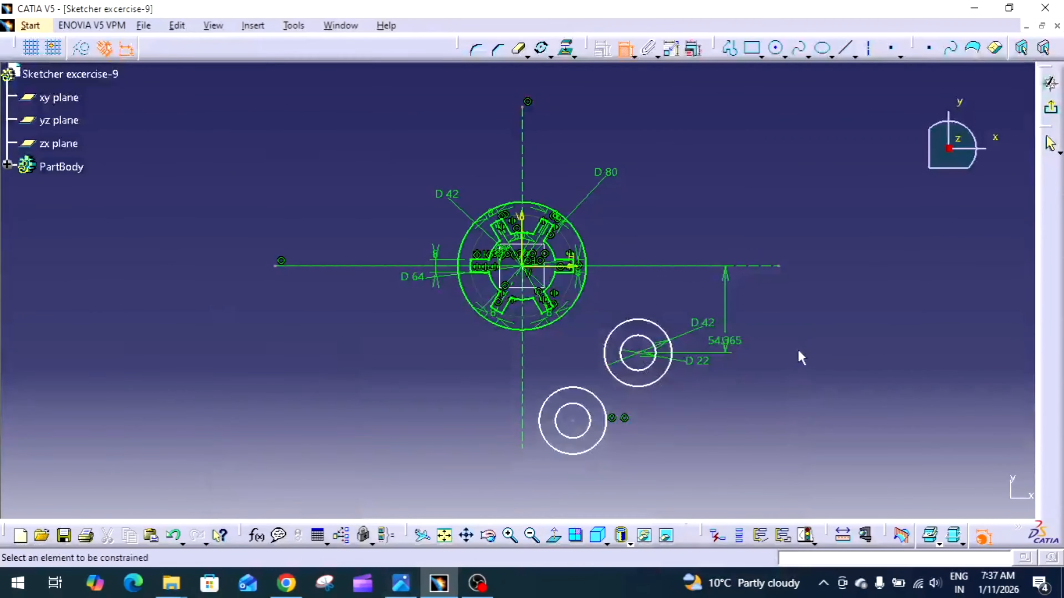
pyautogui.doubleClick(727, 343)
pyautogui.write('40')
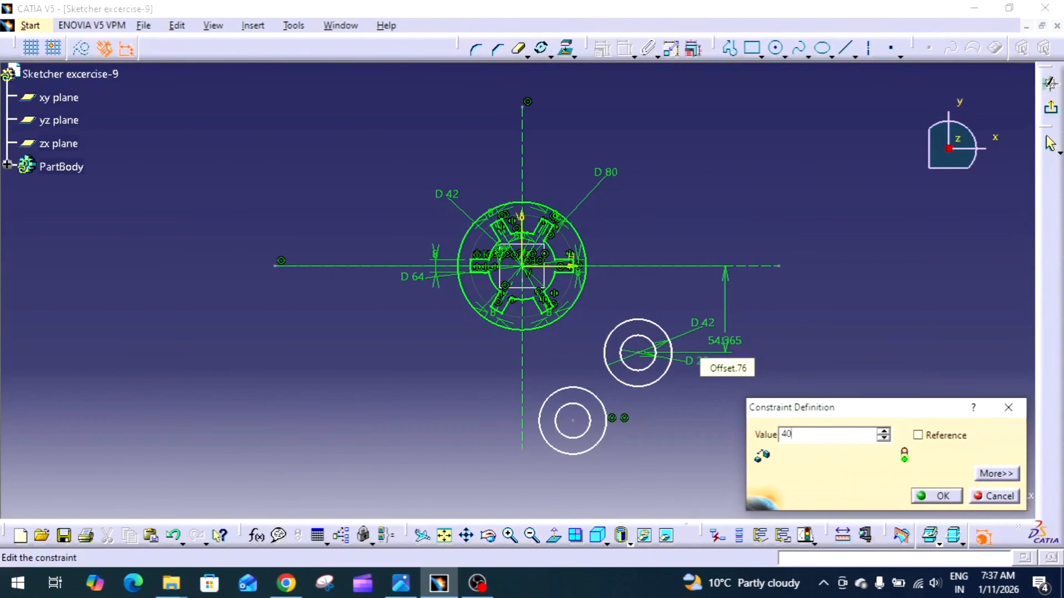
pyautogui.press('Return')
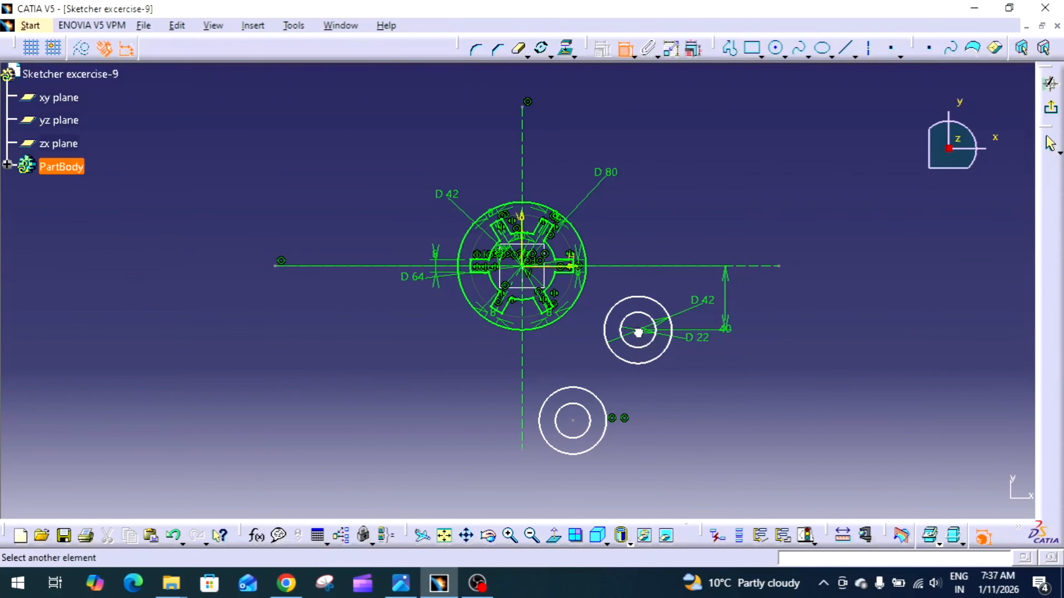
# Dimension the upper concentric pair's centre from the vertical axis and set the distance to 106/2 mm
pyautogui.click(525, 351)
pyautogui.click(546, 352)
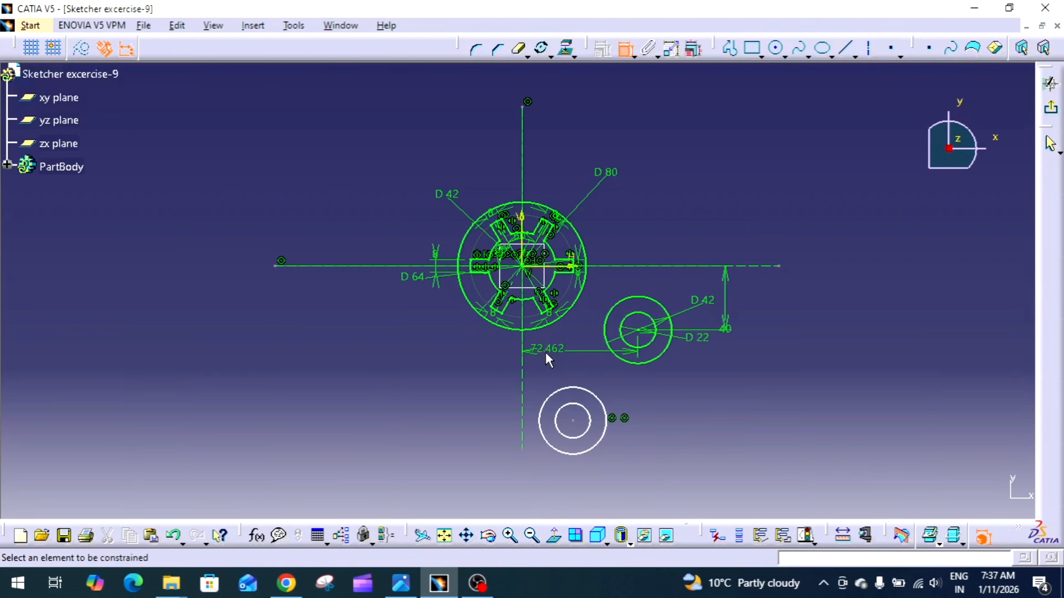
pyautogui.doubleClick(545, 352)
pyautogui.write('106')
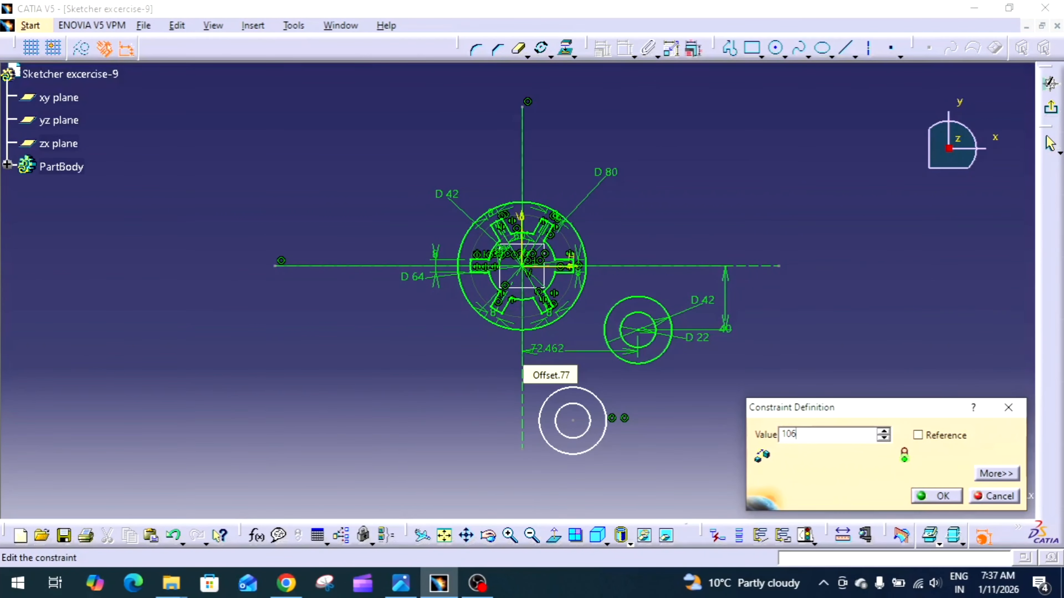
pyautogui.write('/2')
pyautogui.press('Return')
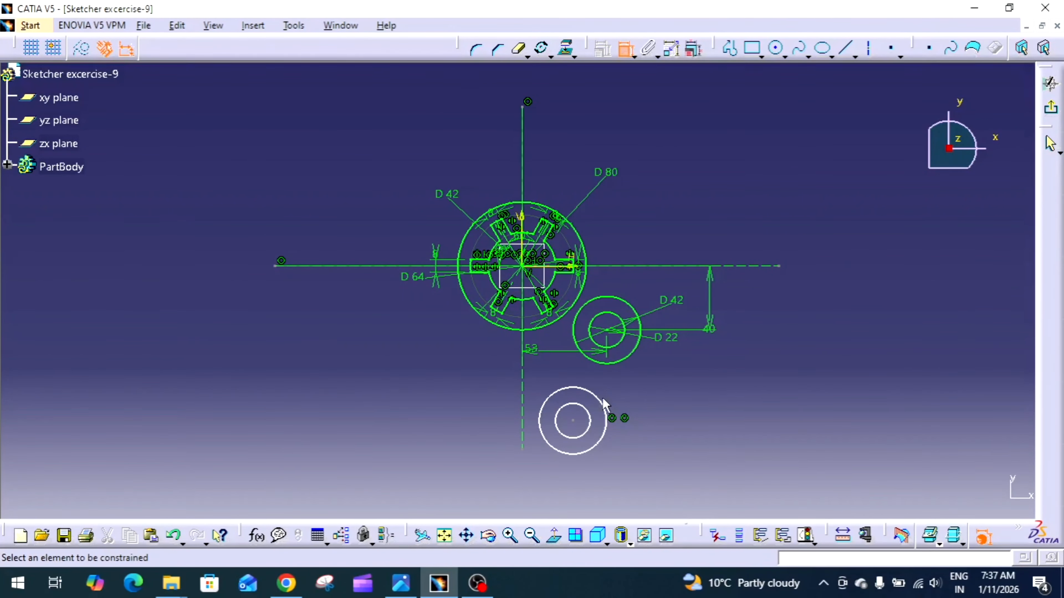
# Dimension the outer circle of the lower concentric pair and, after checking the exercise drawing, set its diameter to 32 mm
pyautogui.click(611, 403)
pyautogui.click(686, 393)
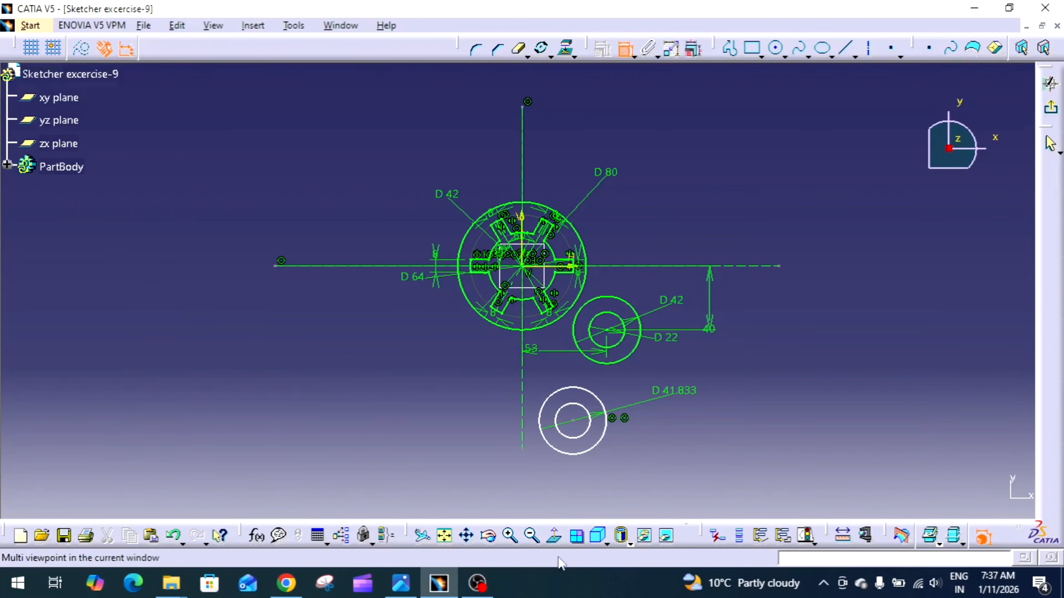
pyautogui.click(400, 584)
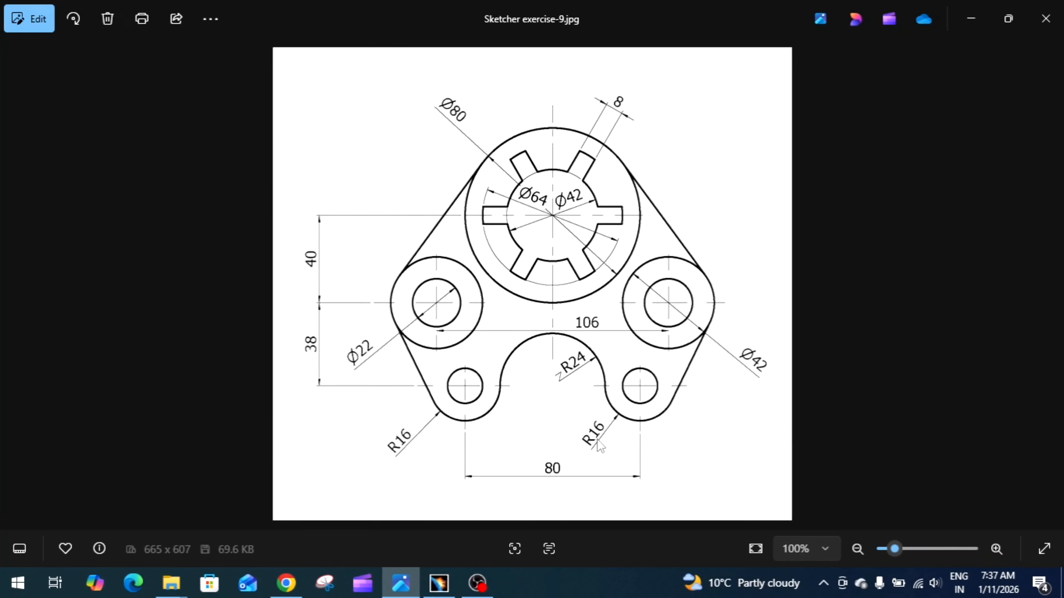
pyautogui.click(439, 583)
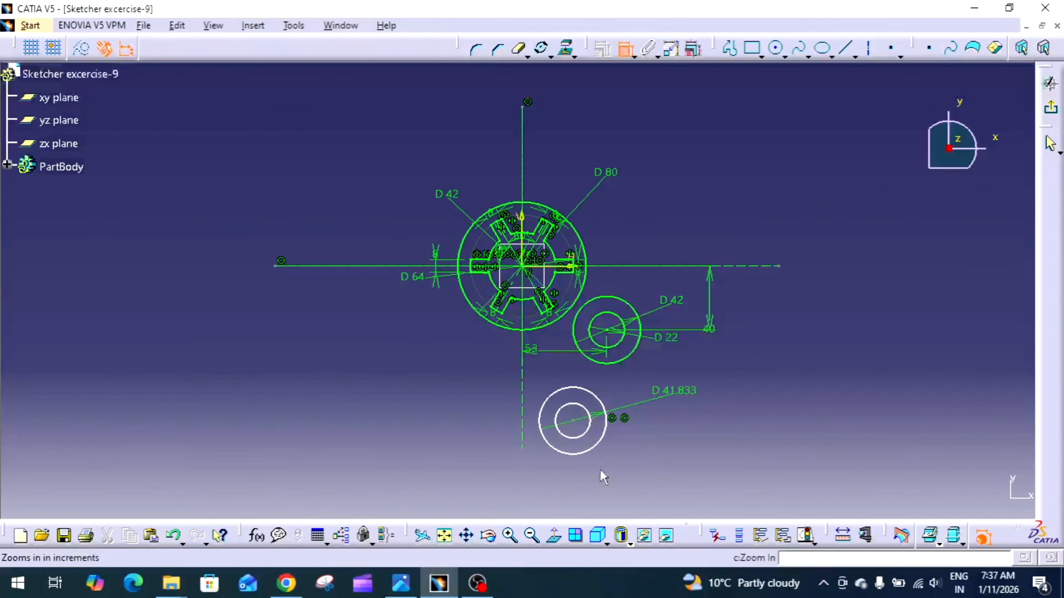
pyautogui.doubleClick(678, 398)
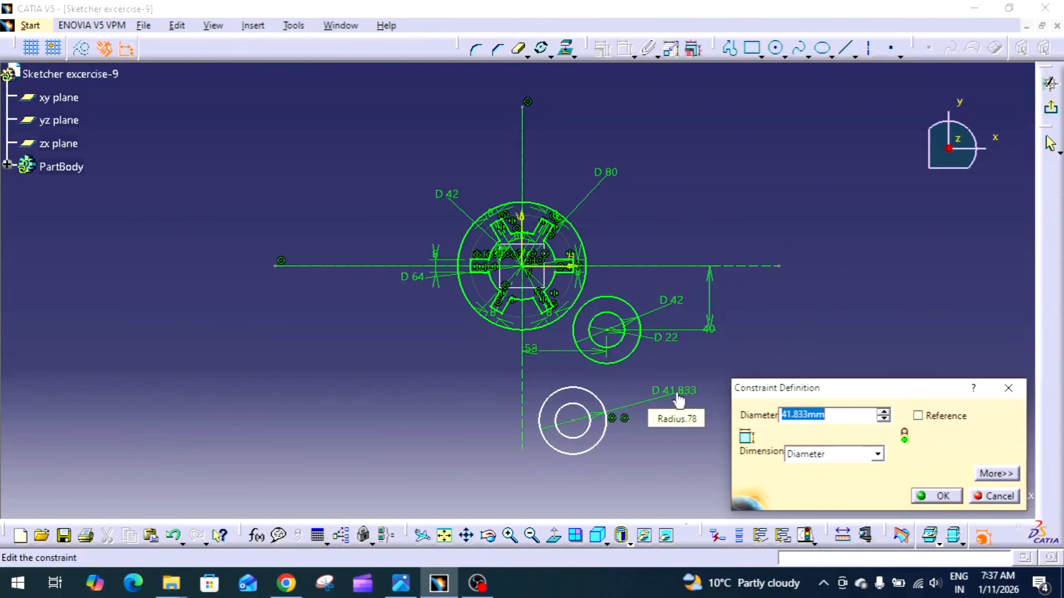
pyautogui.write('32')
pyautogui.press('Return')
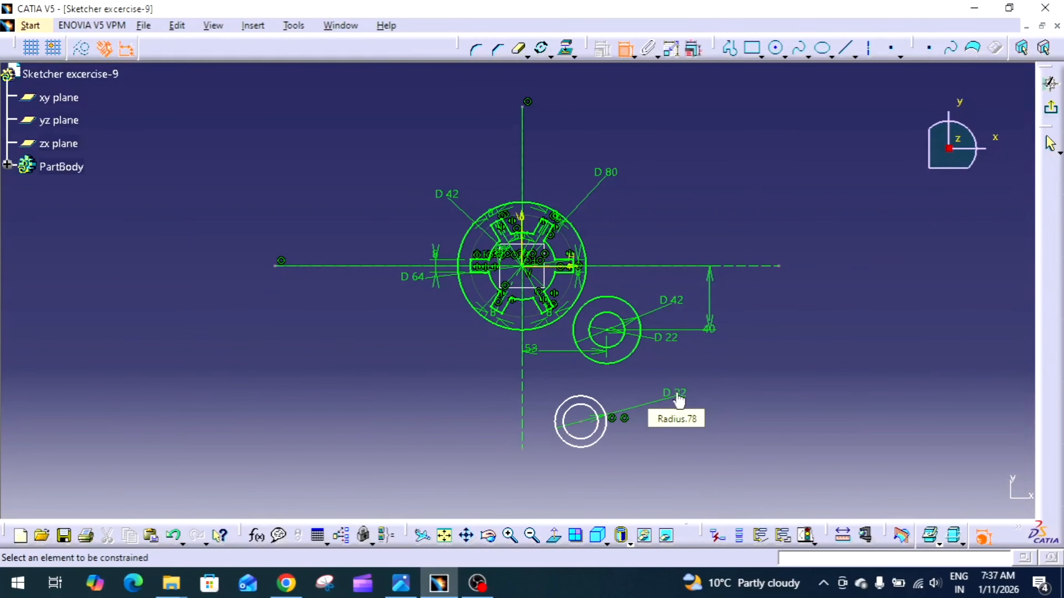
# Dimension the inner circle of the lower concentric pair and set its diameter to 15 mm
pyautogui.click(600, 438)
pyautogui.click(665, 431)
pyautogui.doubleClick(664, 429)
pyautogui.write('1')
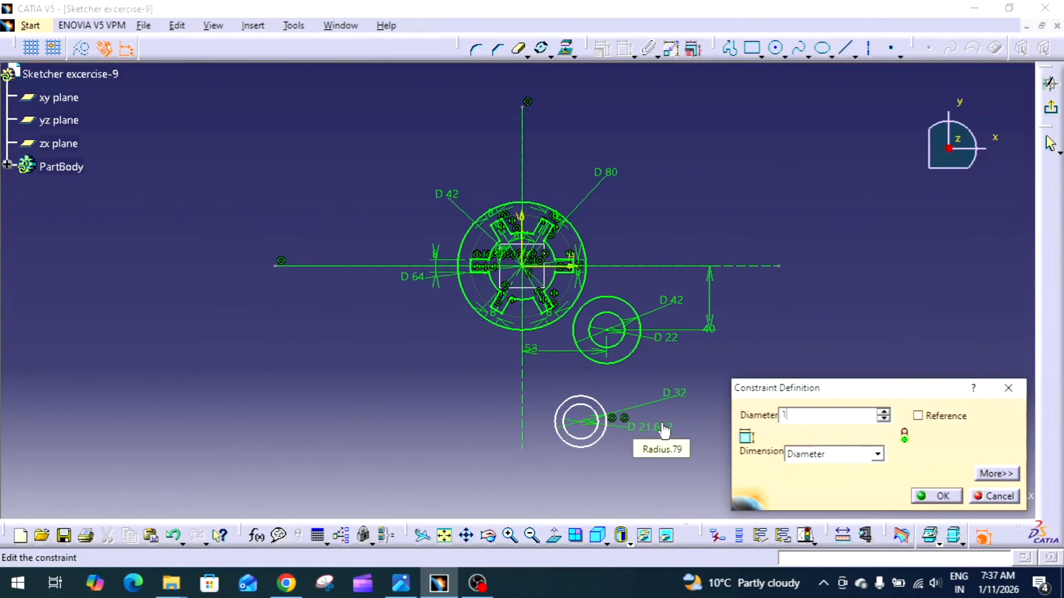
pyautogui.write('5')
pyautogui.press('Return')
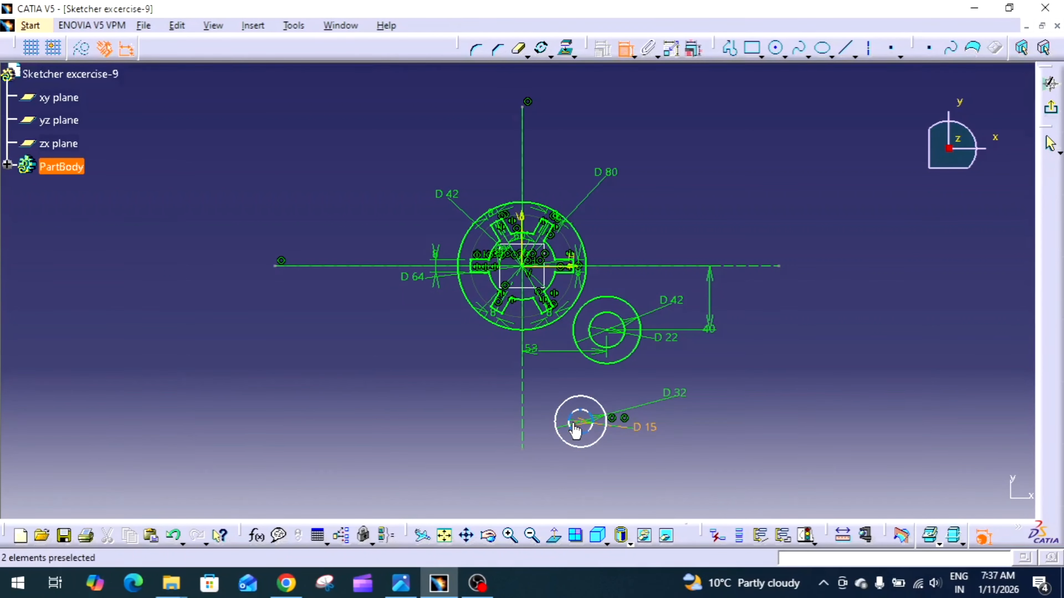
# Dimension the lower pair's centre from the vertical axis and, after checking the exercise drawing, set the distance to 40 mm
pyautogui.click(581, 422)
pyautogui.click(524, 431)
pyautogui.click(549, 463)
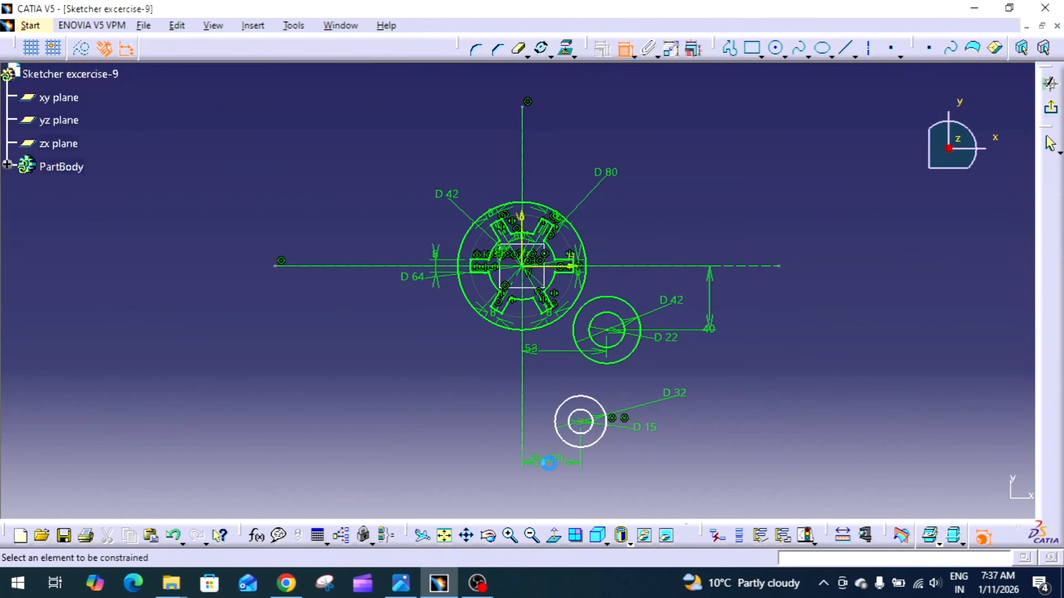
pyautogui.click(401, 584)
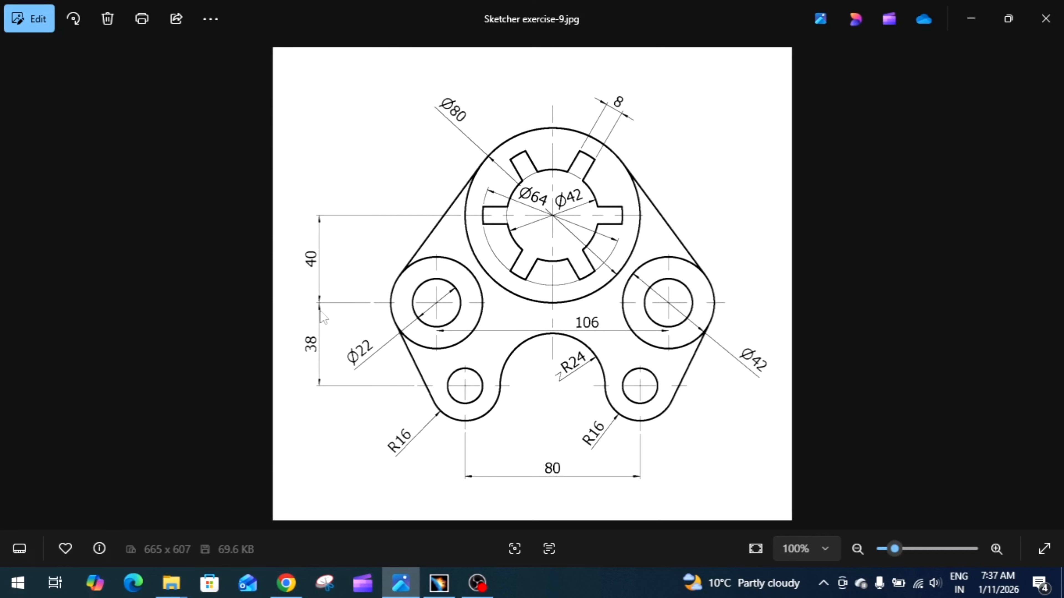
pyautogui.click(438, 584)
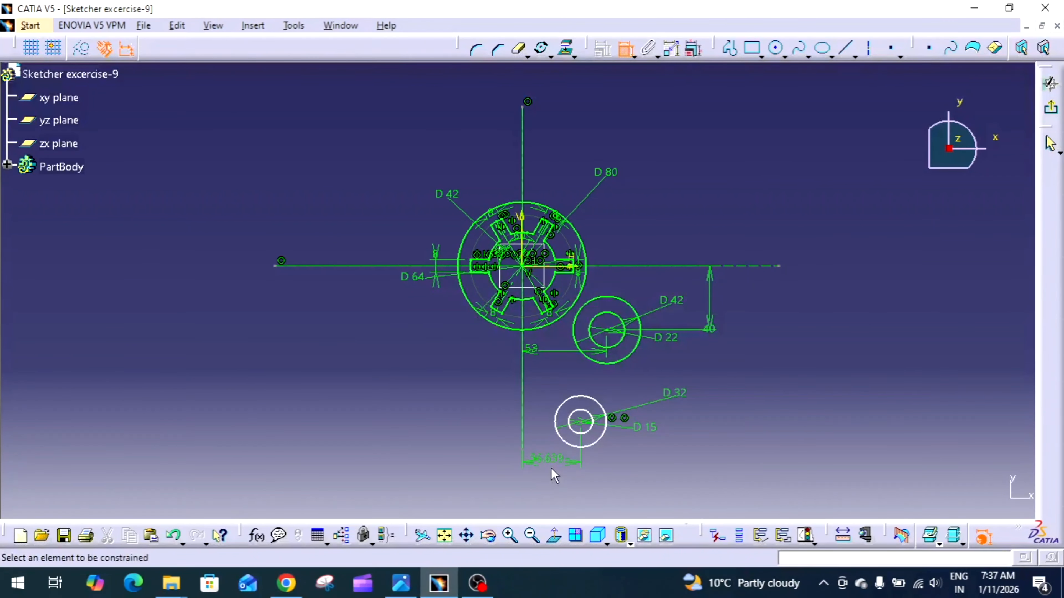
pyautogui.doubleClick(548, 460)
pyautogui.write('40')
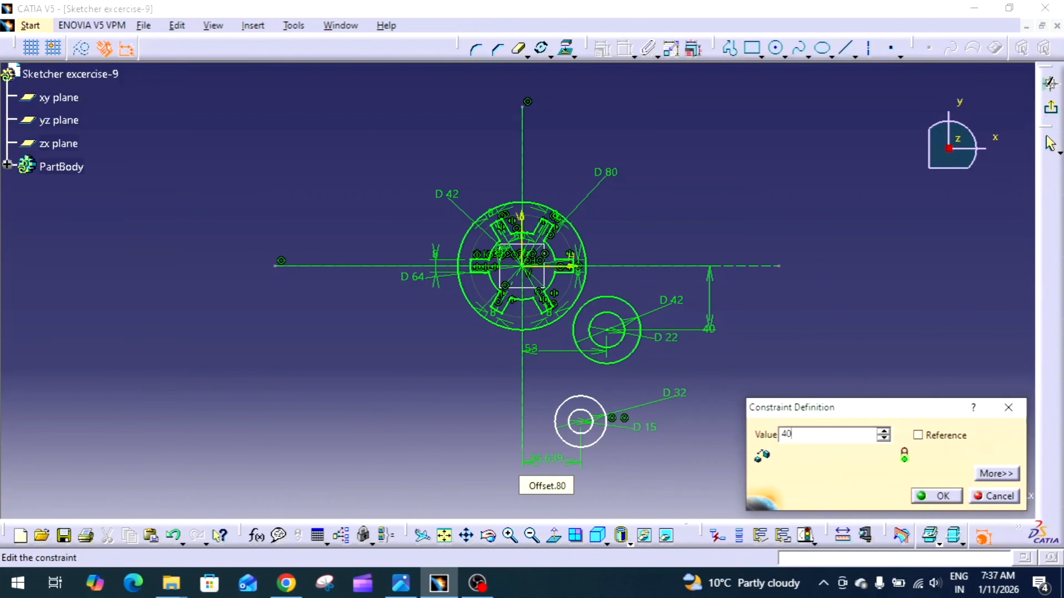
pyautogui.press('Return')
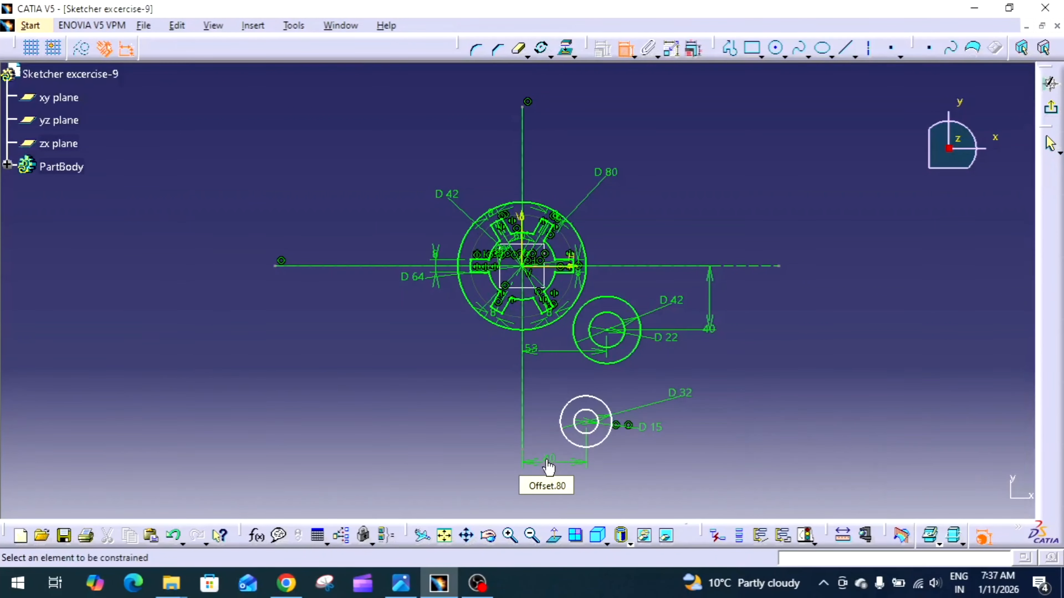
# Dimension the vertical distance between the centres of the upper and lower concentric pairs and set it to 38 mm
pyautogui.click(585, 422)
pyautogui.click(607, 331)
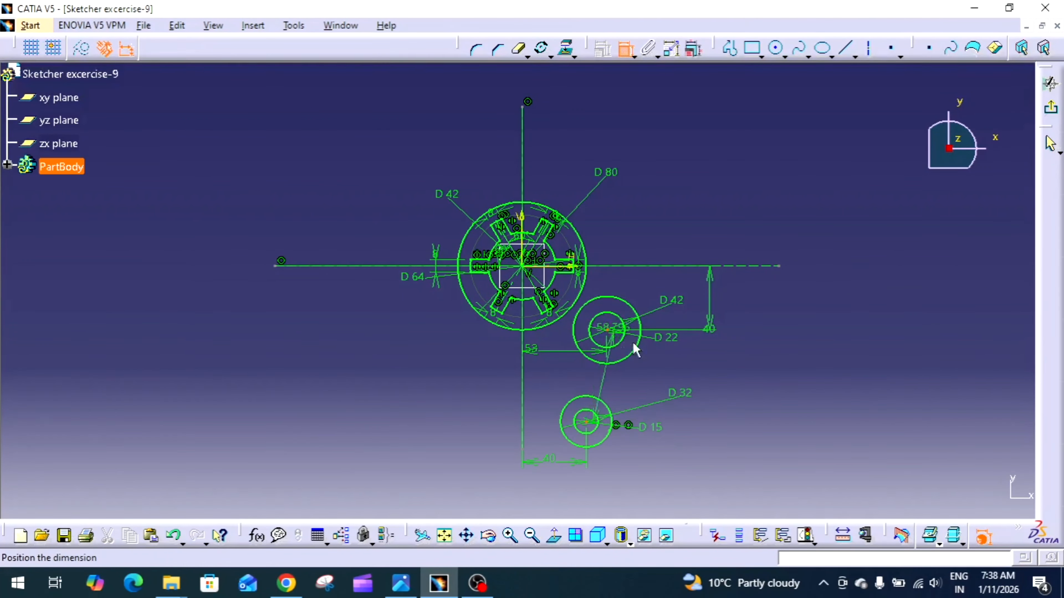
pyautogui.rightClick(762, 397)
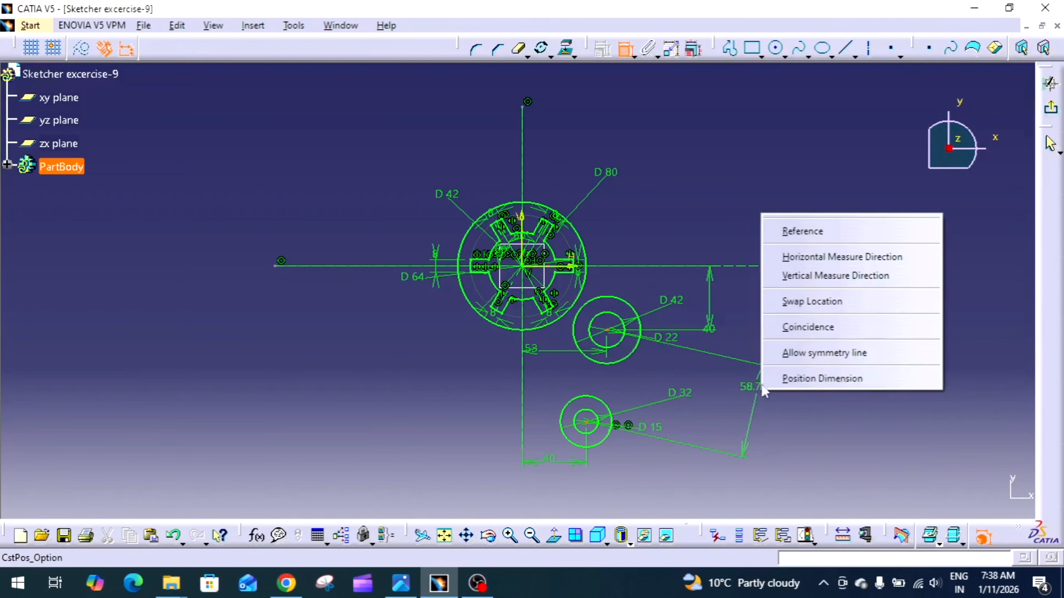
pyautogui.click(842, 279)
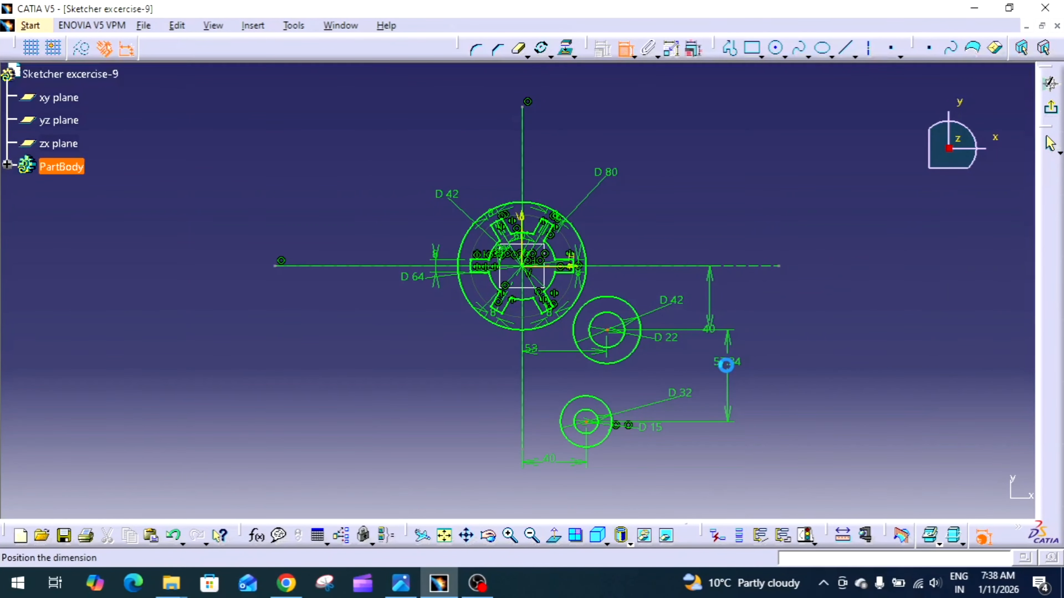
pyautogui.click(728, 365)
pyautogui.doubleClick(730, 369)
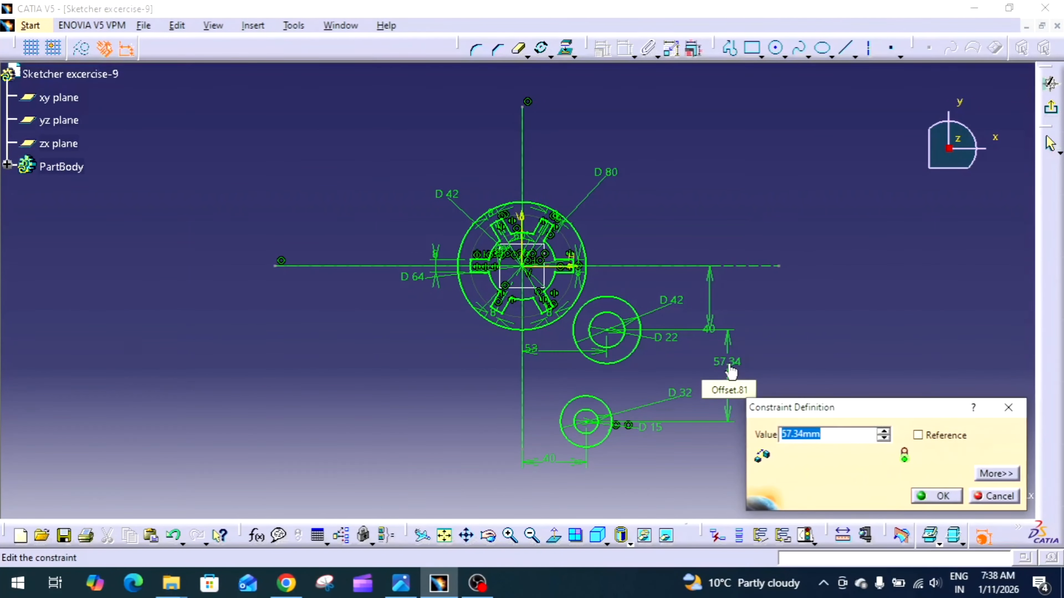
pyautogui.write('38')
pyautogui.press('Return')
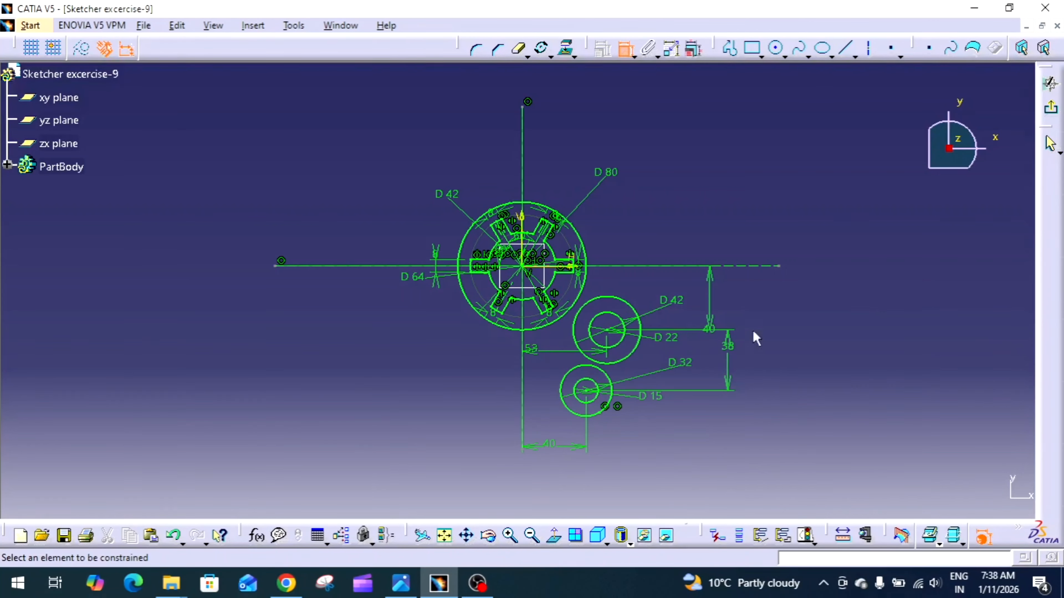
pyautogui.click(627, 49)
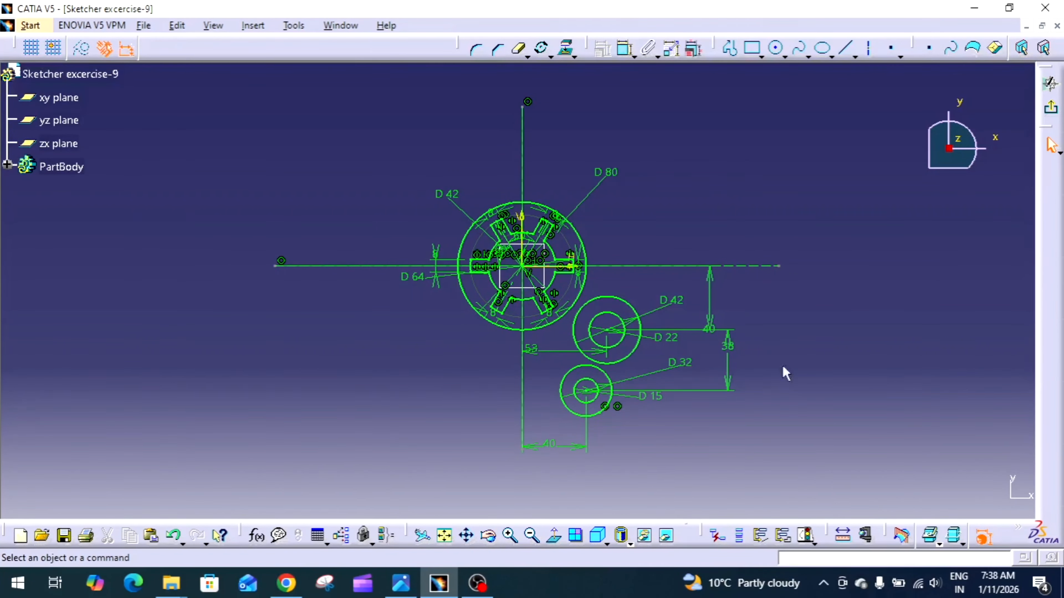
# Check the exercise drawing and sketch a line from the 80 mm circle to the outer circle of the upper pair
pyautogui.moveTo(779, 378)
pyautogui.mouseDown(button='middle')
pyautogui.moveTo(795, 335)
pyautogui.moveTo(719, 263)
pyautogui.moveTo(608, 402)
pyautogui.moveTo(579, 496)
pyautogui.mouseUp(button='middle')
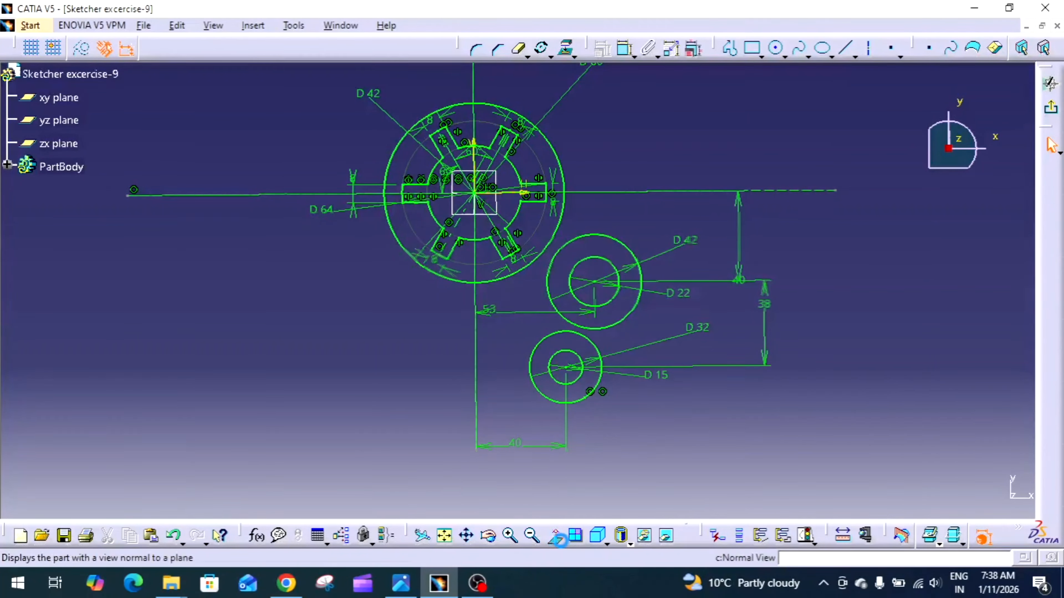
pyautogui.click(559, 541)
pyautogui.click(401, 584)
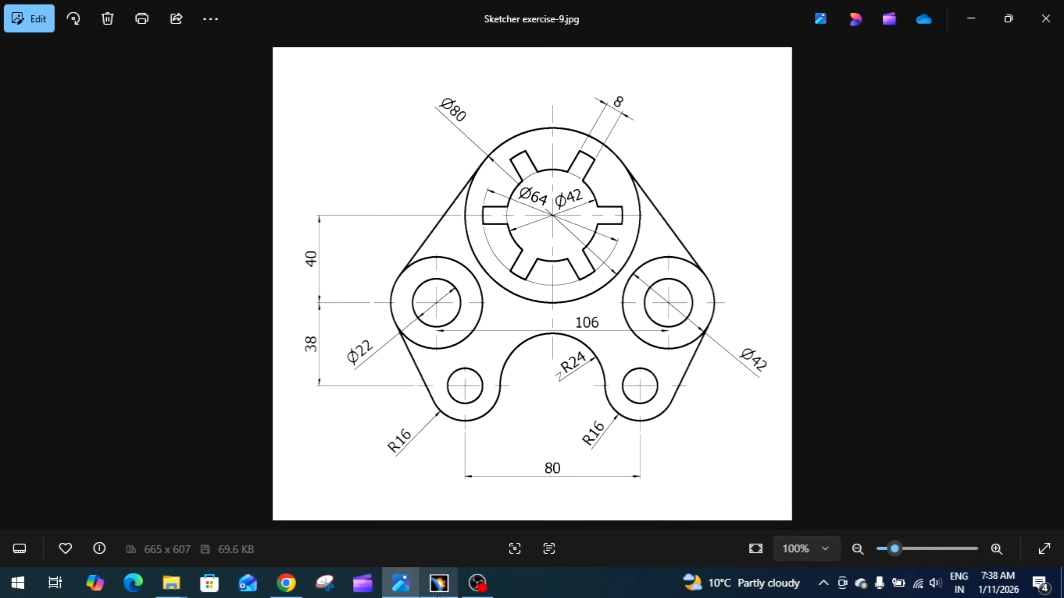
pyautogui.click(438, 583)
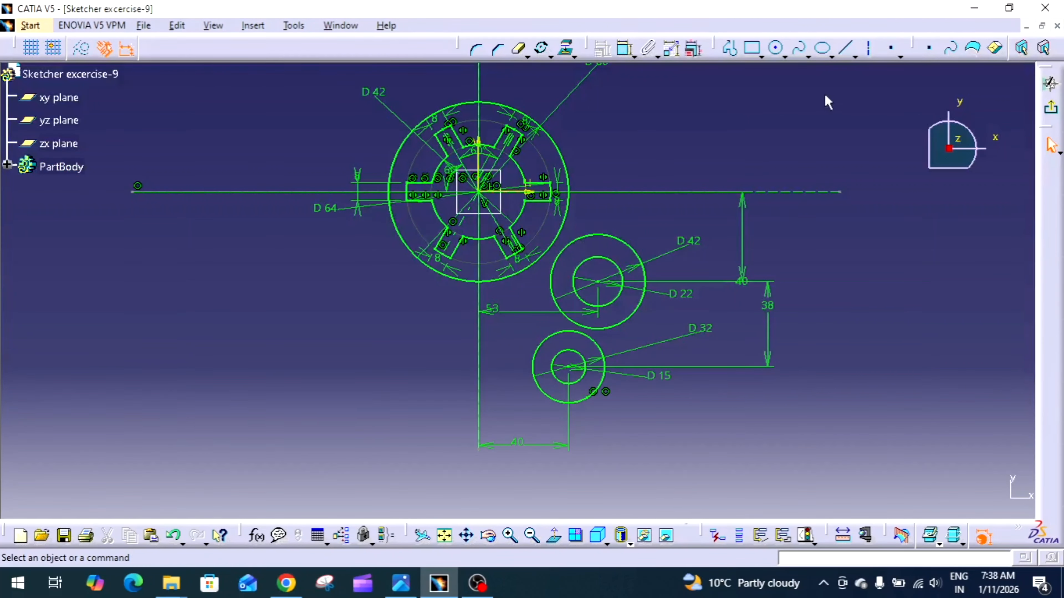
pyautogui.click(848, 50)
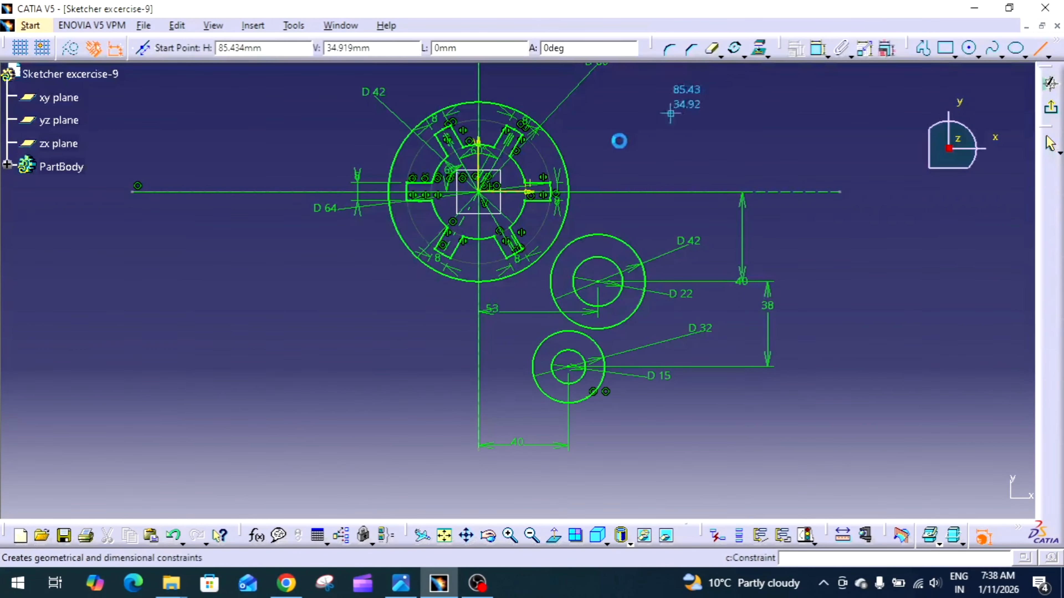
pyautogui.click(552, 136)
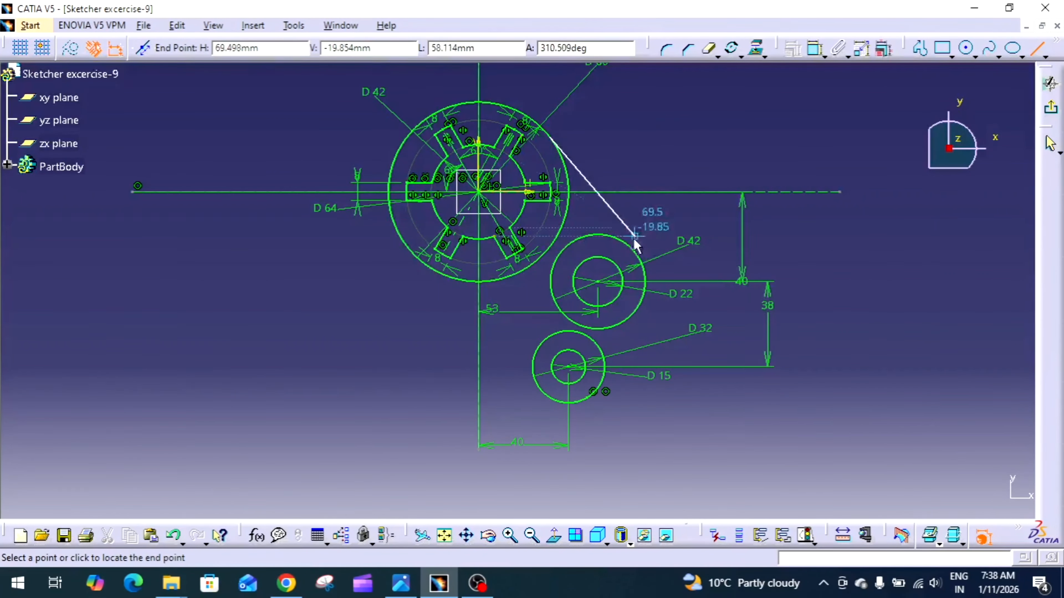
pyautogui.click(635, 254)
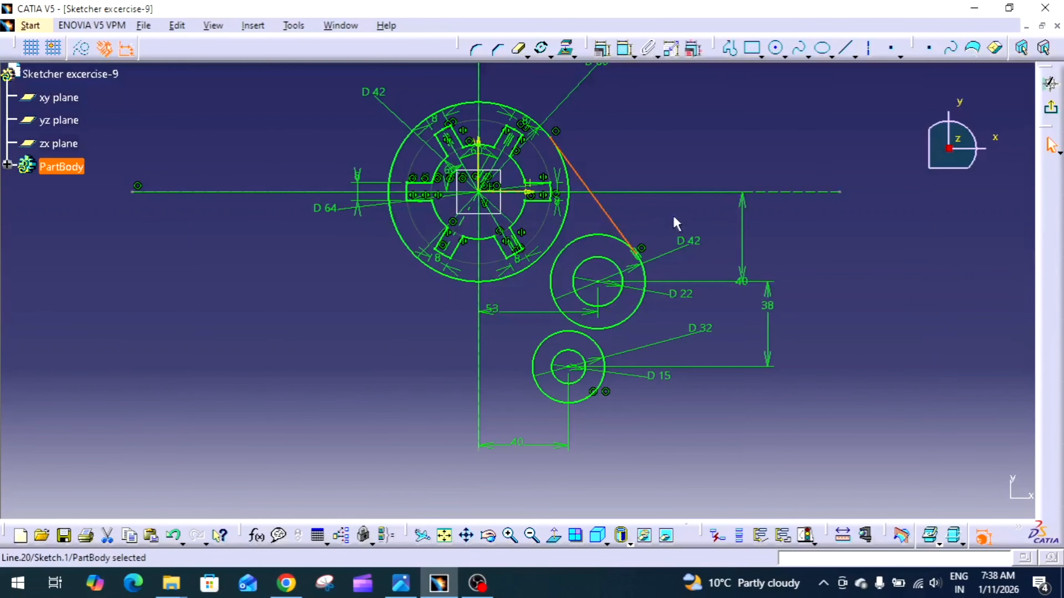
# Sketch a line along the outer side from the upper pair's outer circle to the lower pair's 32 mm circle
pyautogui.click(846, 48)
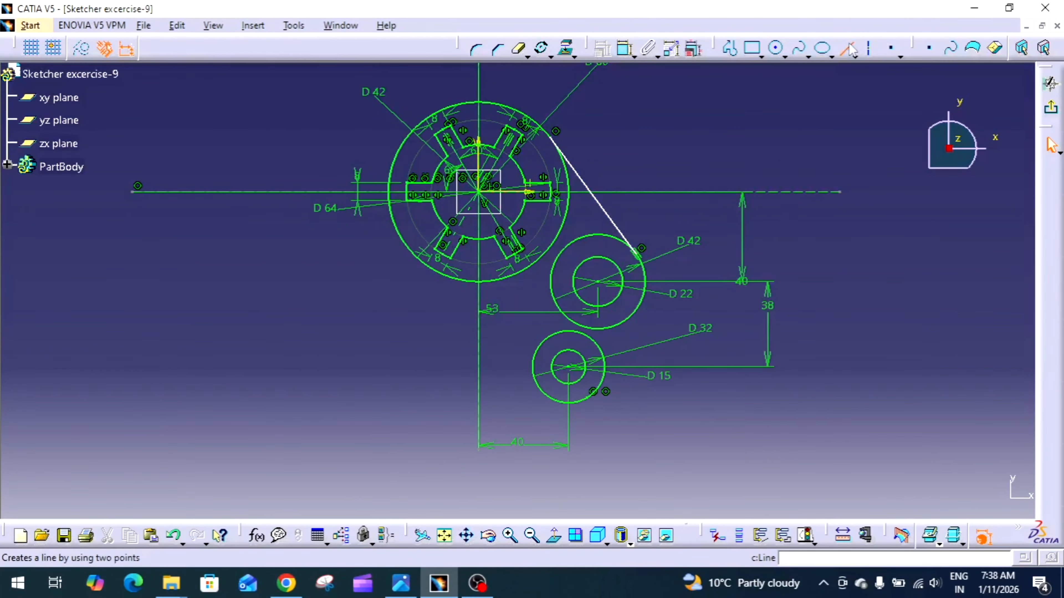
pyautogui.click(646, 294)
pyautogui.click(601, 381)
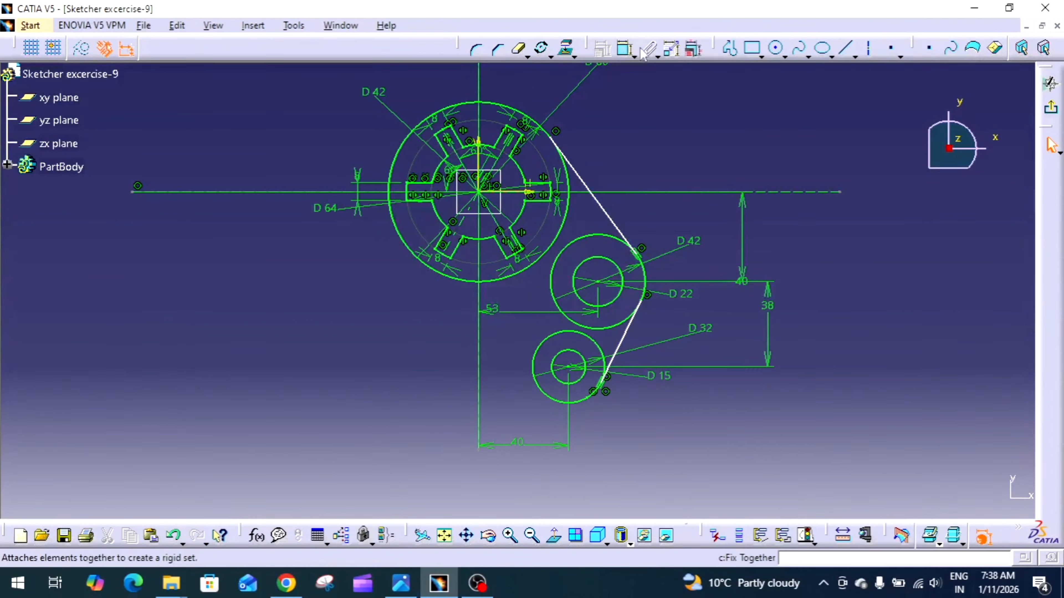
# Shift the upper endpoints of both connecting lines along the circles they touch
pyautogui.moveTo(559, 145); pyautogui.dragTo(594, 191)
pyautogui.moveTo(643, 302); pyautogui.dragTo(631, 313)
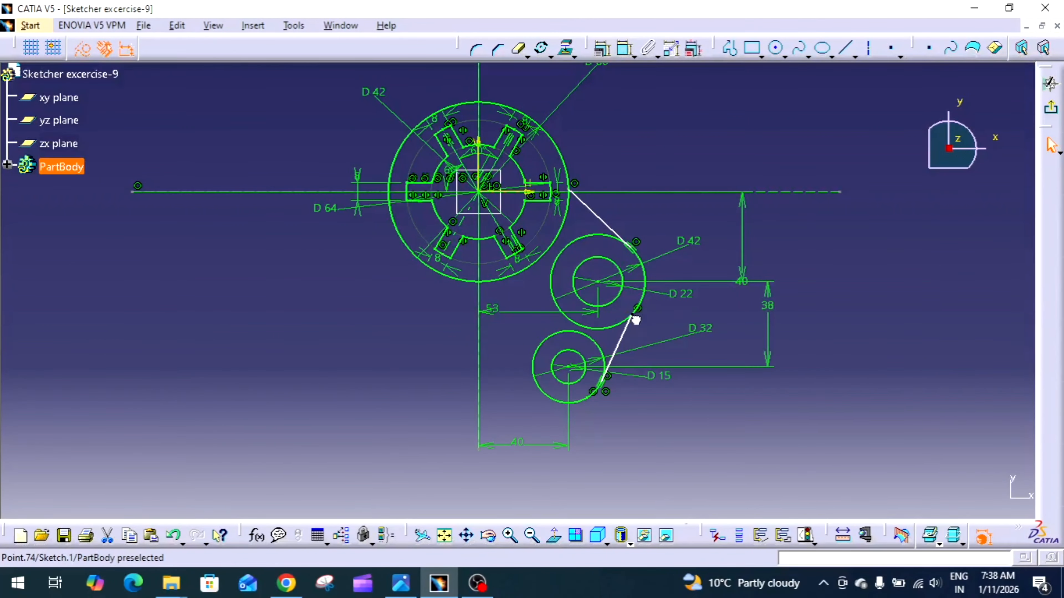
pyautogui.click(661, 306)
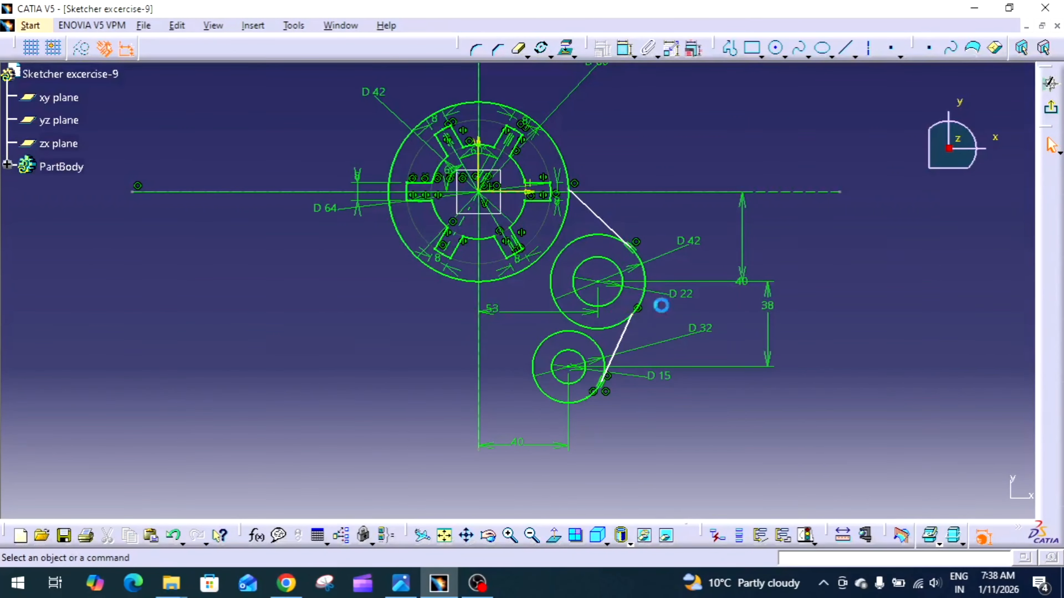
# Constrain the upper connecting line tangent to the 80 mm circle
pyautogui.click(624, 51)
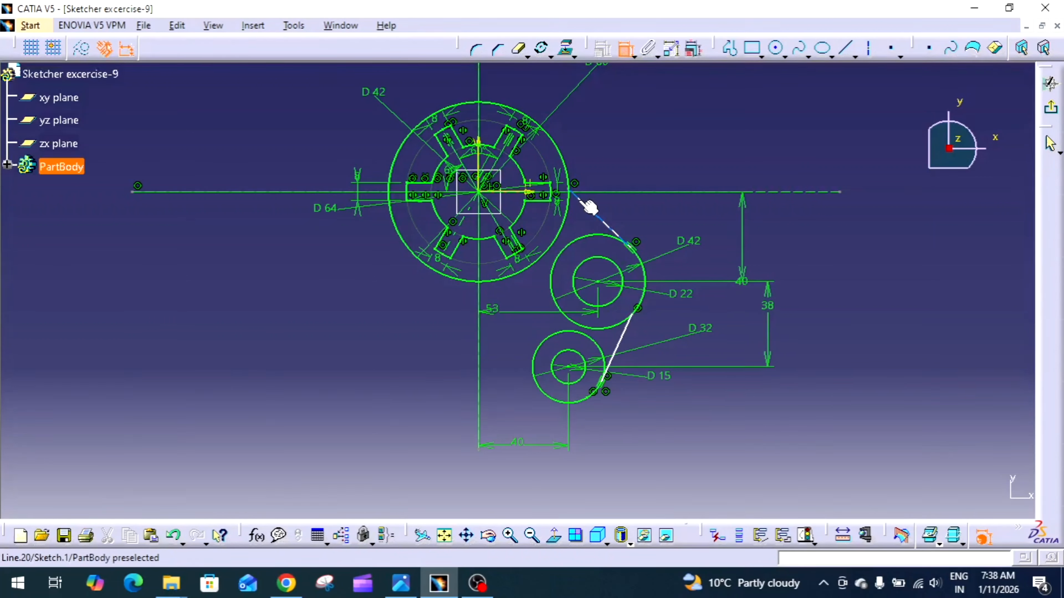
pyautogui.click(596, 215)
pyautogui.click(562, 151)
pyautogui.rightClick(570, 158)
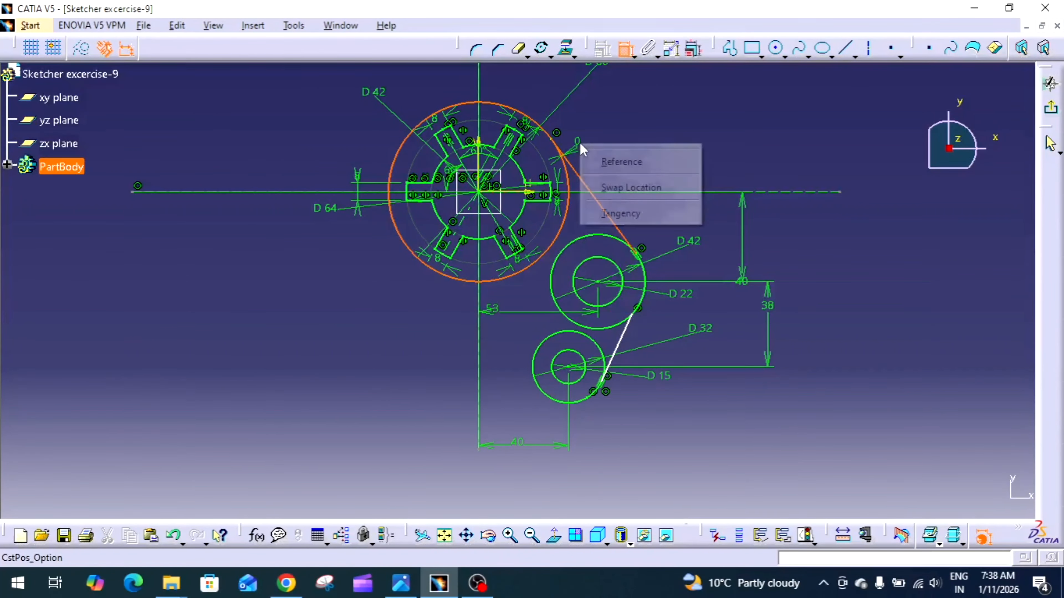
pyautogui.click(629, 211)
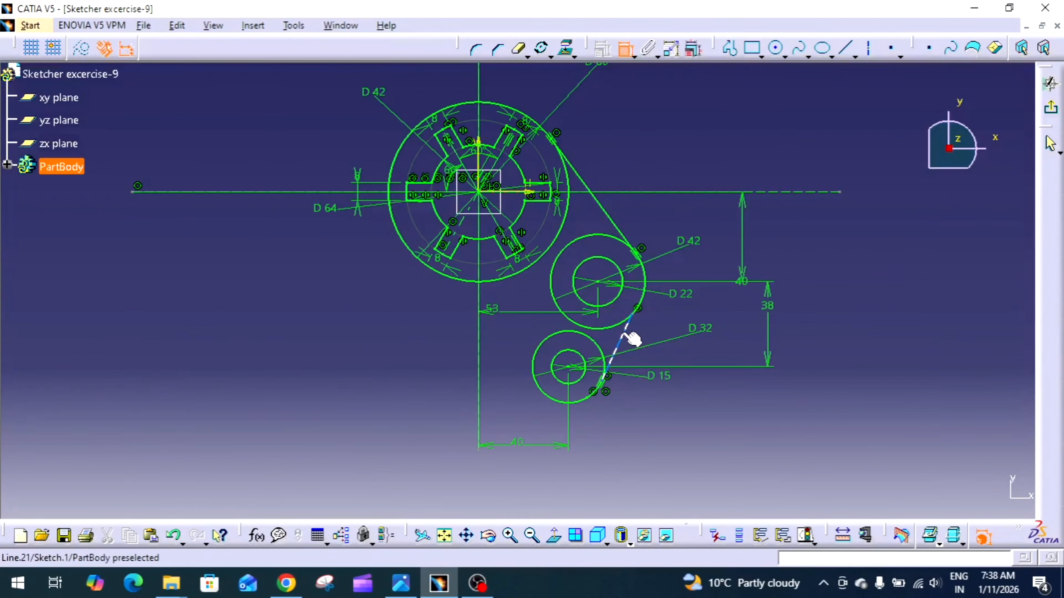
# Constrain the lower connecting line tangent to the outer 42 mm circle of the upper pair
pyautogui.click(630, 340)
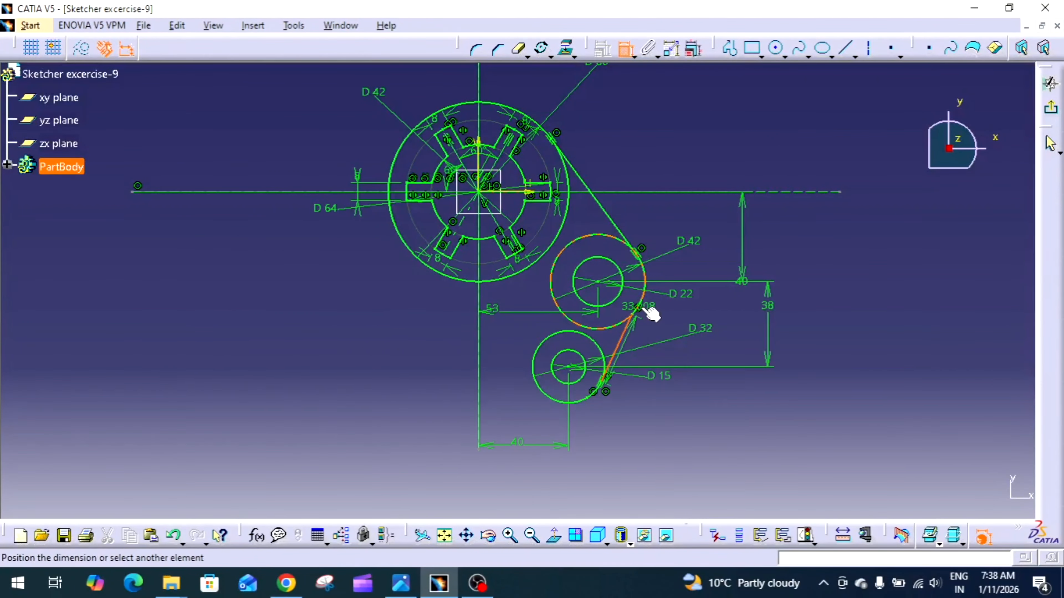
pyautogui.rightClick(666, 314)
pyautogui.click(698, 378)
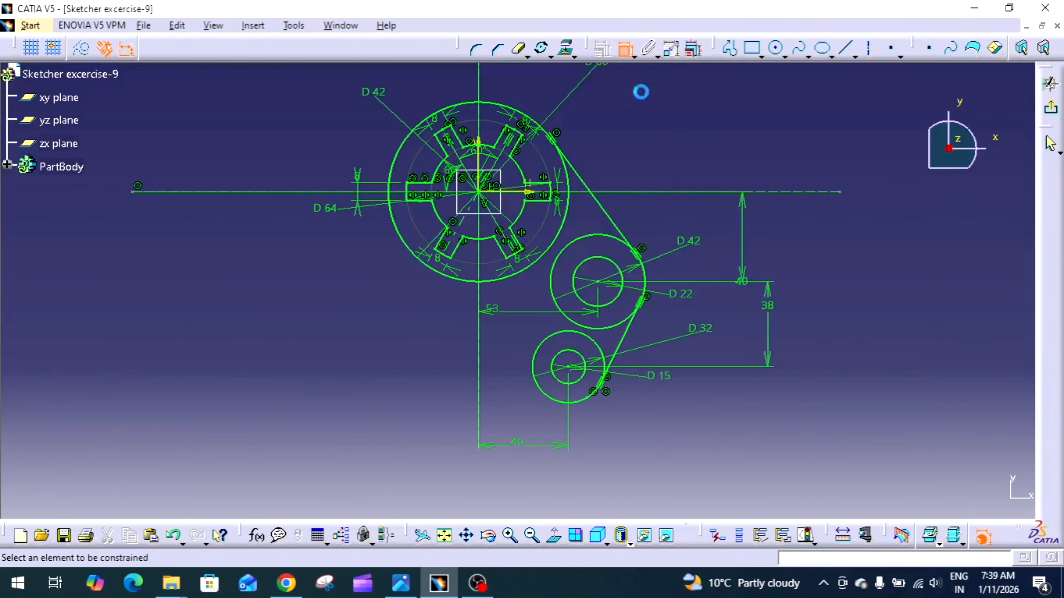
pyautogui.click(626, 49)
pyautogui.moveTo(644, 146); pyautogui.dragTo(644, 173, button='middle')
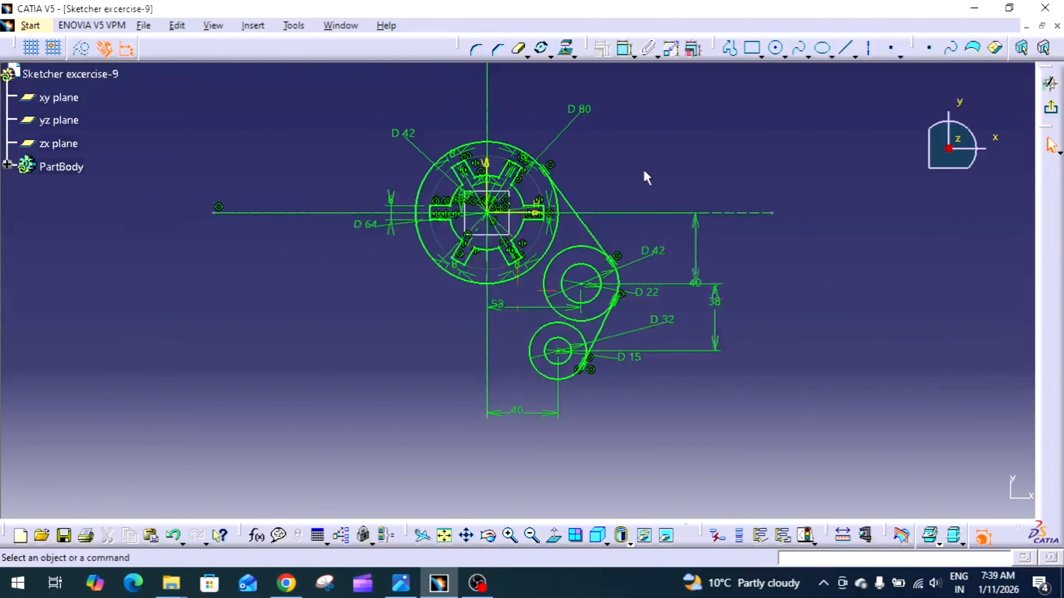
pyautogui.moveTo(705, 399); pyautogui.dragTo(714, 358, button='middle')
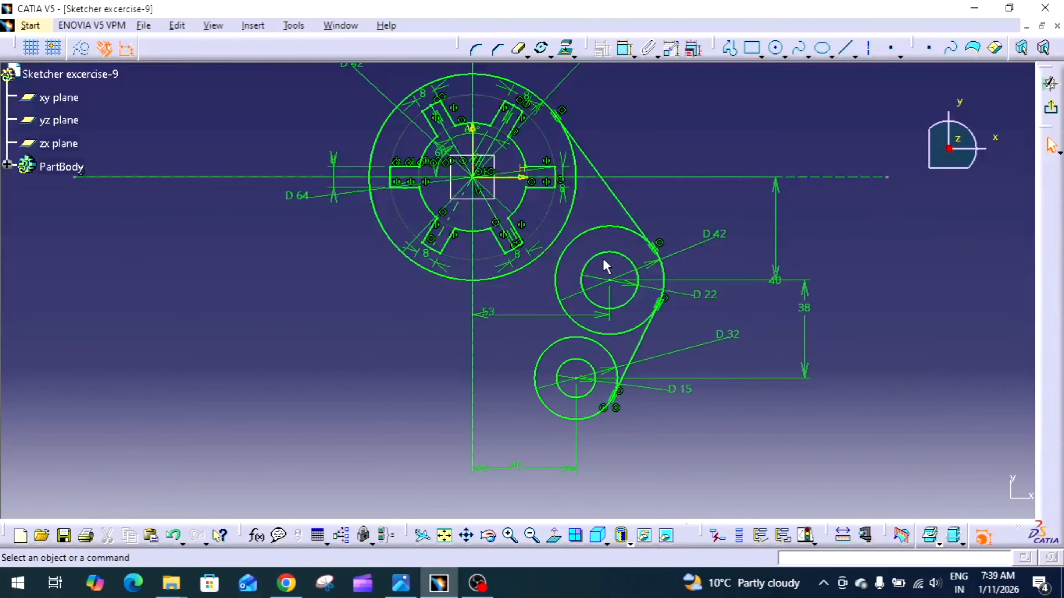
# Check the exercise drawing and mirror both circle pairs and their two connecting lines about the vertical centre axis
pyautogui.click(401, 583)
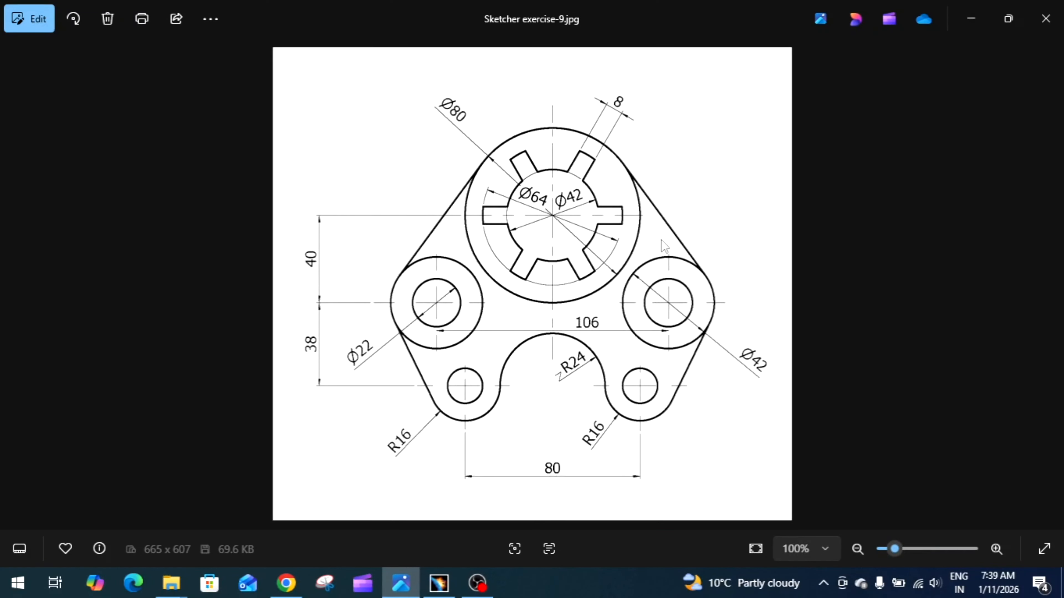
pyautogui.click(447, 590)
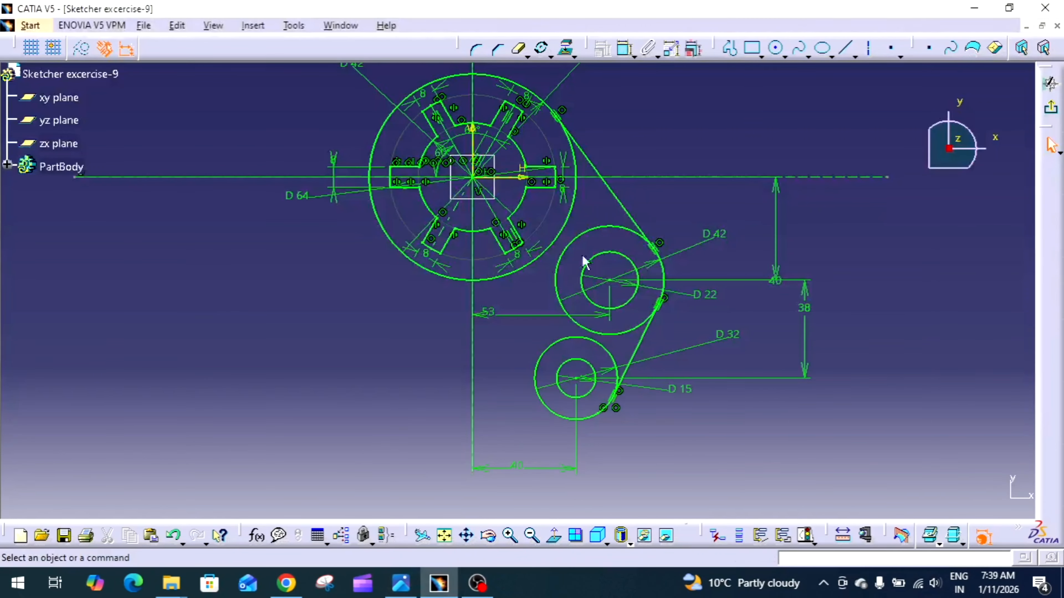
pyautogui.click(624, 202)
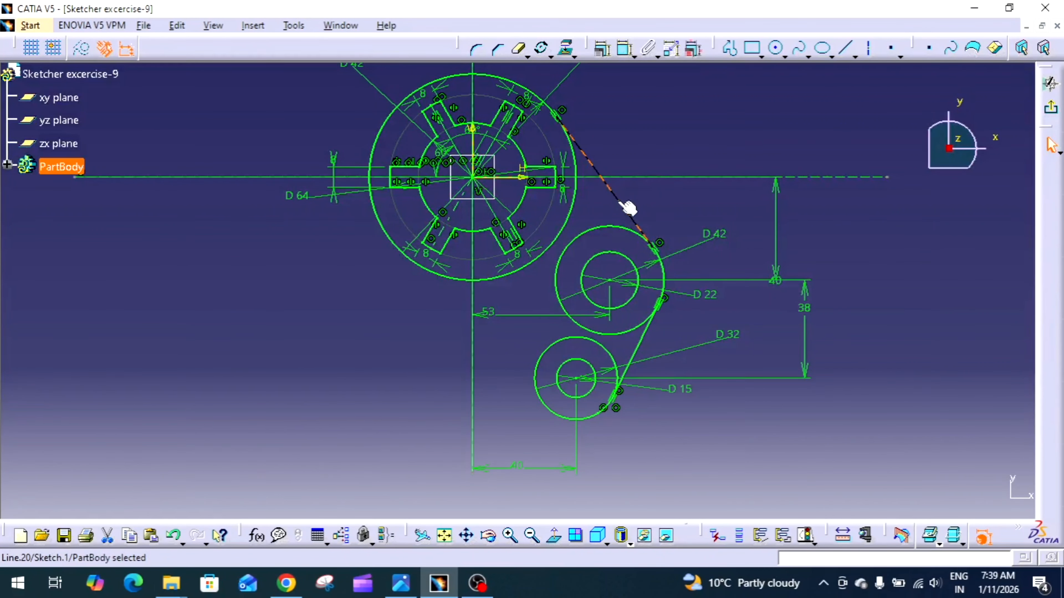
pyautogui.keyDown('ctrl'); pyautogui.click(619, 227); pyautogui.keyUp('ctrl')
pyautogui.keyDown('ctrl'); pyautogui.click(612, 254); pyautogui.keyUp('ctrl')
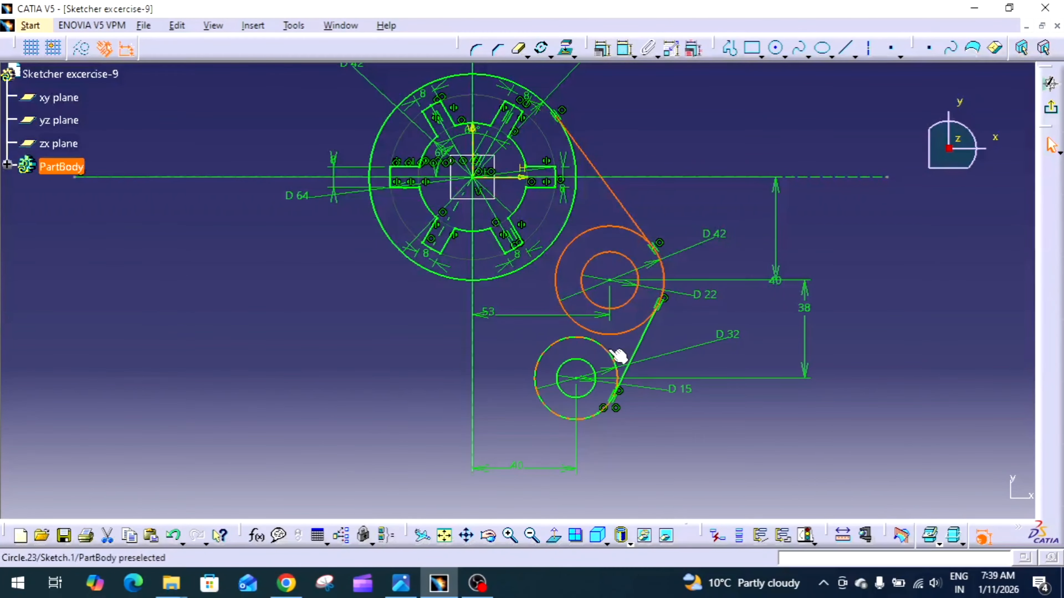
pyautogui.keyDown('ctrl'); pyautogui.click(617, 356); pyautogui.keyUp('ctrl')
pyautogui.keyDown('ctrl'); pyautogui.click(591, 371); pyautogui.keyUp('ctrl')
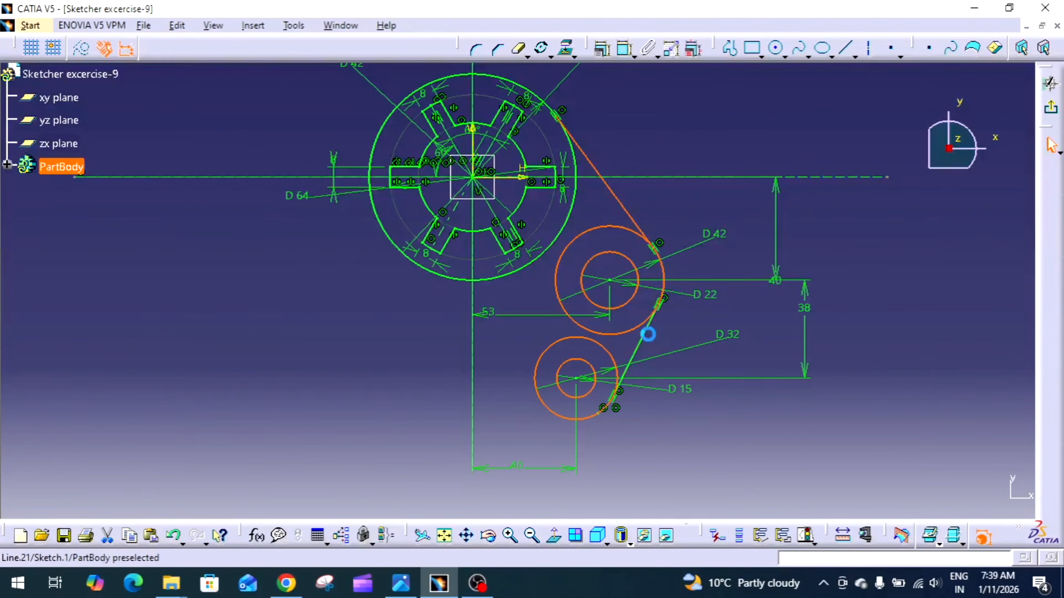
pyautogui.keyDown('ctrl'); pyautogui.click(648, 334); pyautogui.keyUp('ctrl')
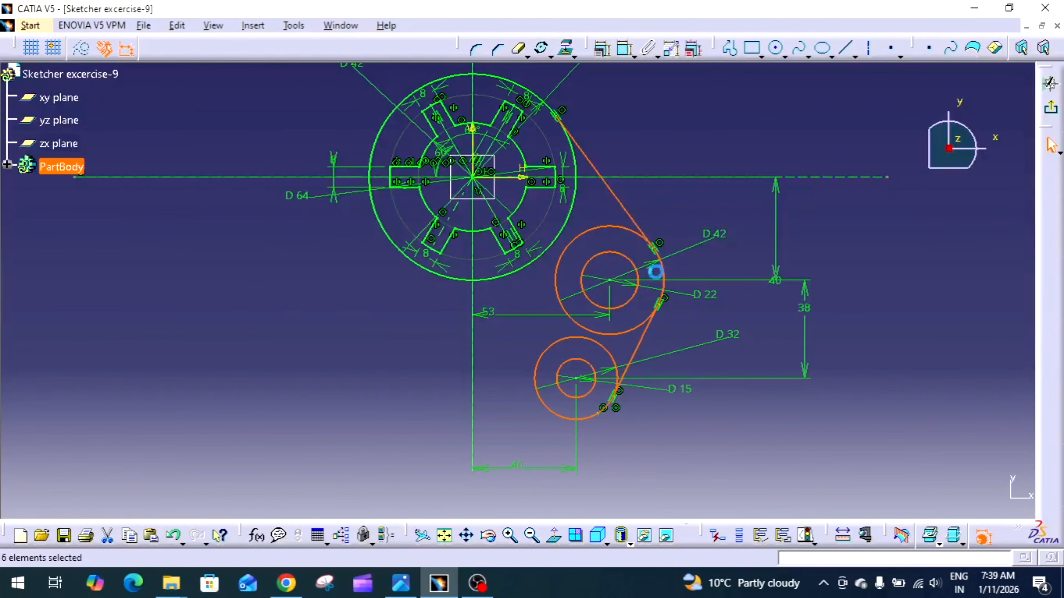
pyautogui.click(550, 56)
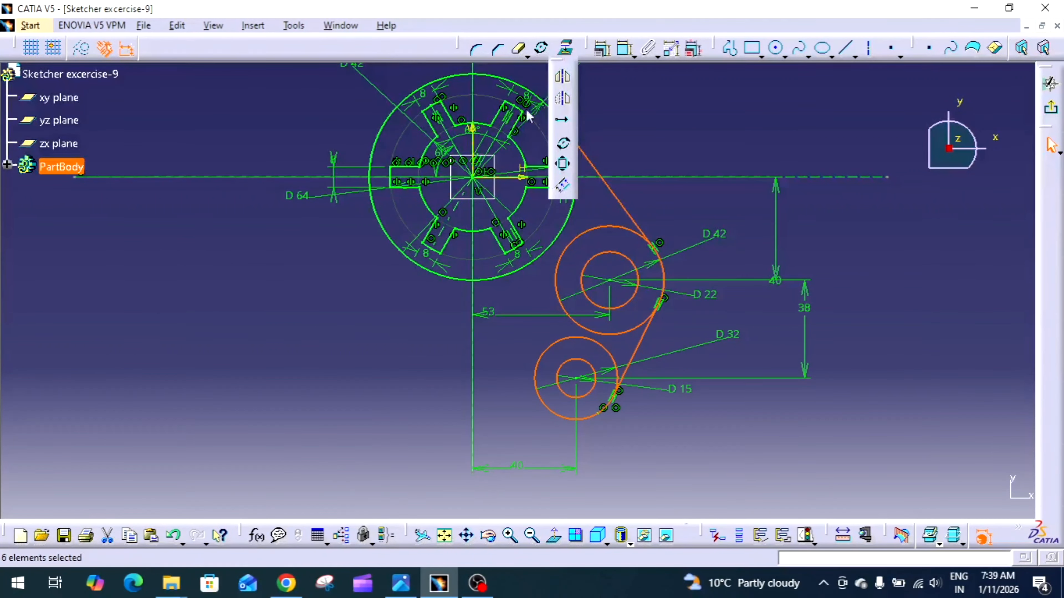
pyautogui.click(562, 76)
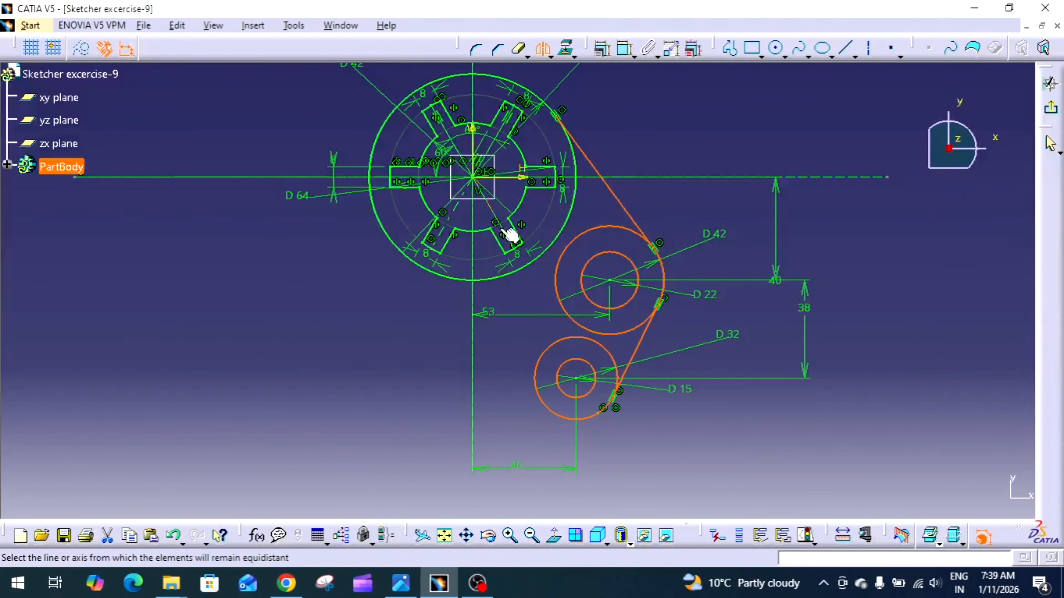
pyautogui.click(474, 299)
pyautogui.moveTo(478, 290)
pyautogui.mouseDown(button='middle')
pyautogui.moveTo(543, 261)
pyautogui.moveTo(550, 273)
pyautogui.mouseUp(button='middle')
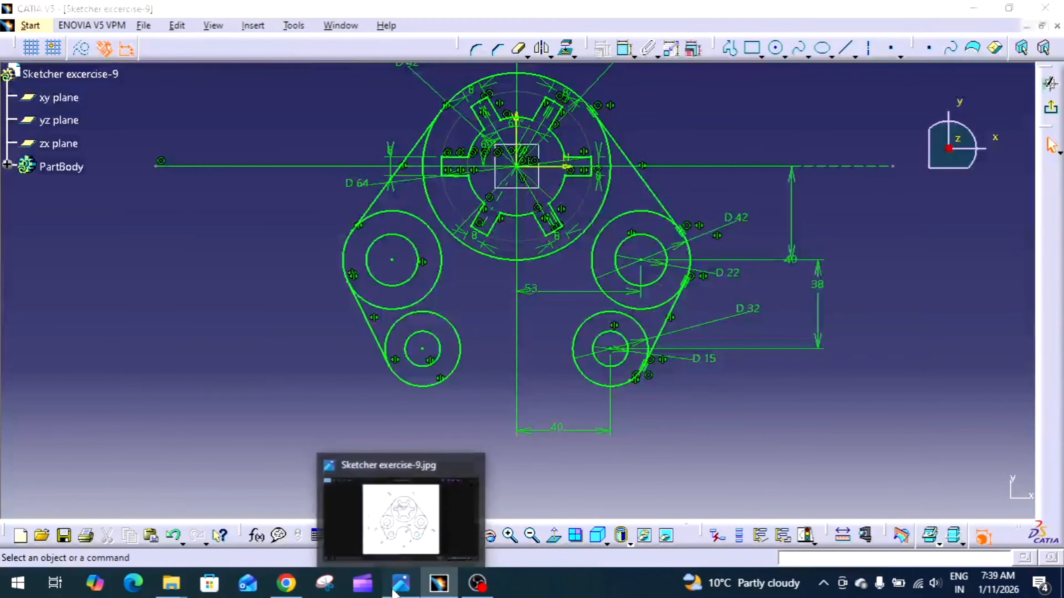
# Check the exercise drawing and add a trimmed corner arc of about 50 mm radius between the two lower outer circles
pyautogui.click(401, 583)
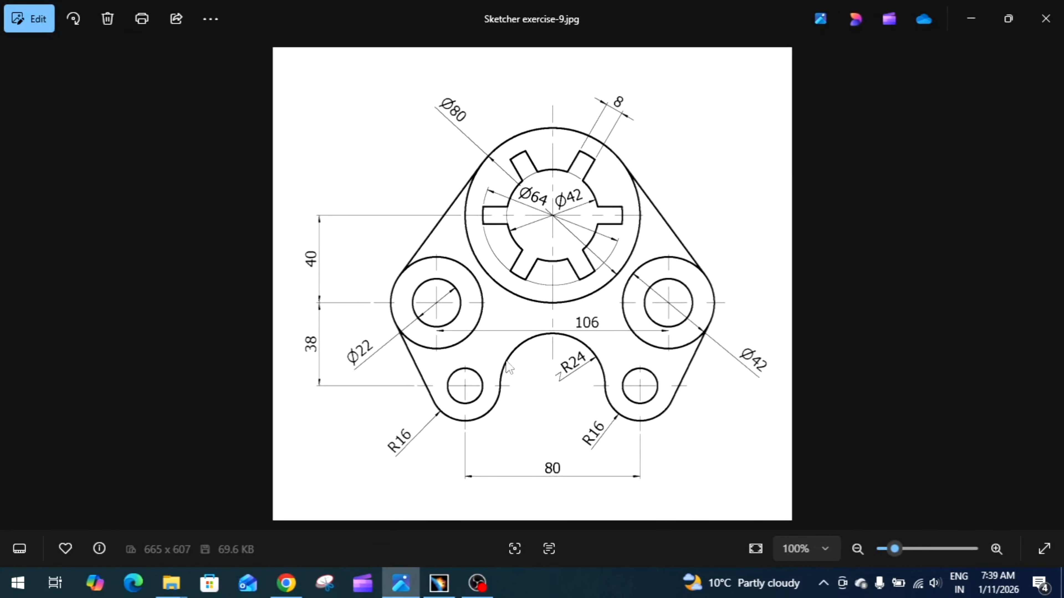
pyautogui.click(432, 589)
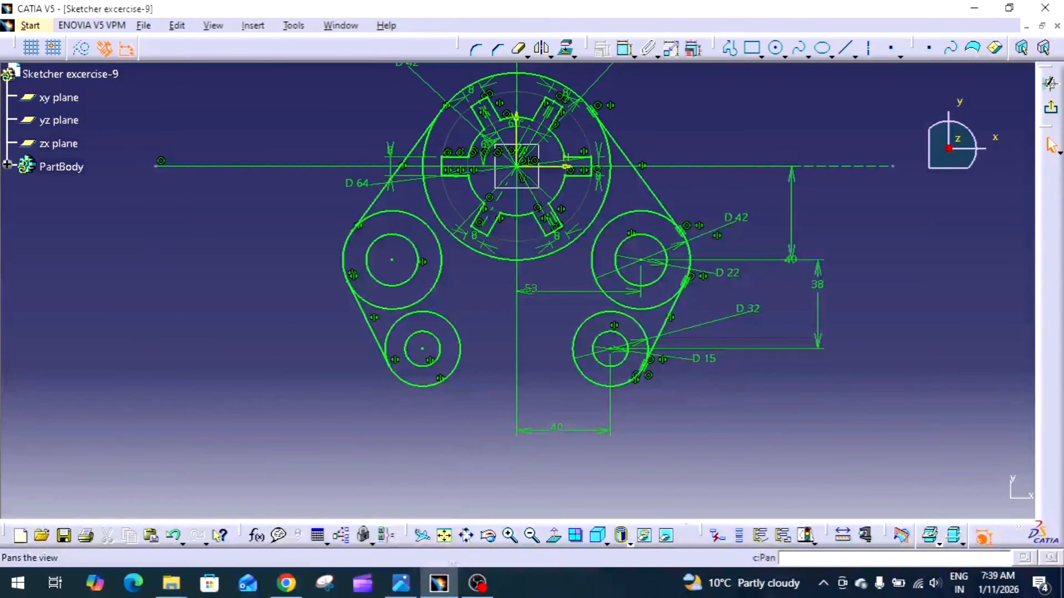
pyautogui.click(442, 588)
pyautogui.click(442, 589)
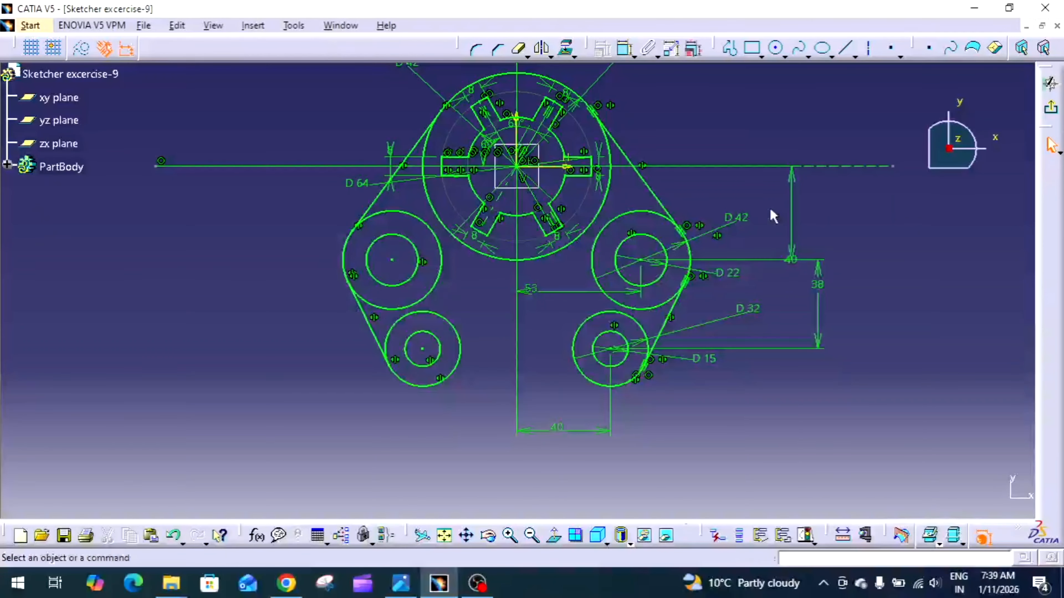
pyautogui.click(475, 49)
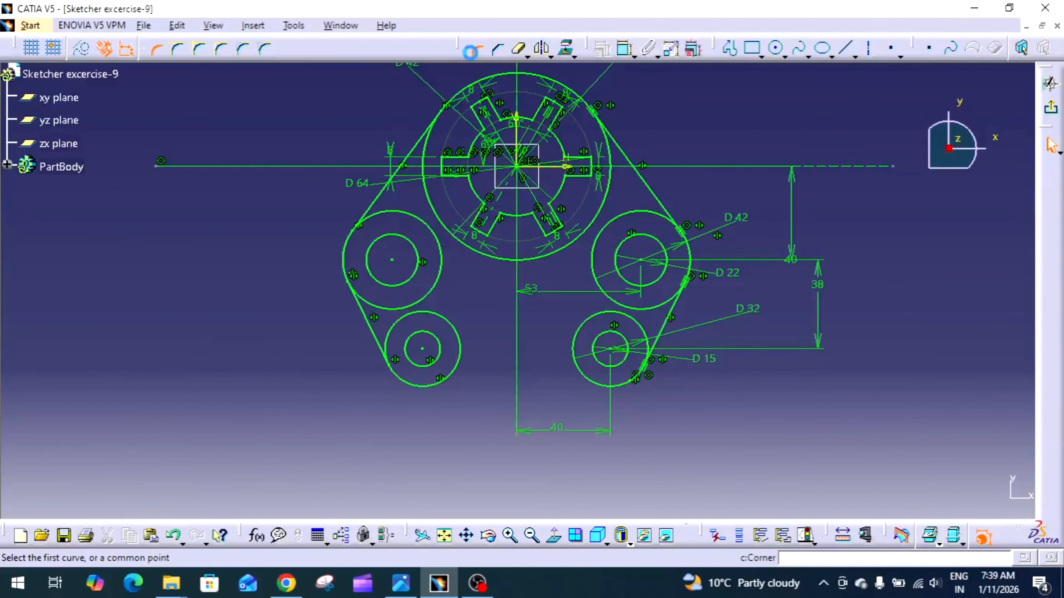
pyautogui.click(458, 363)
pyautogui.click(583, 368)
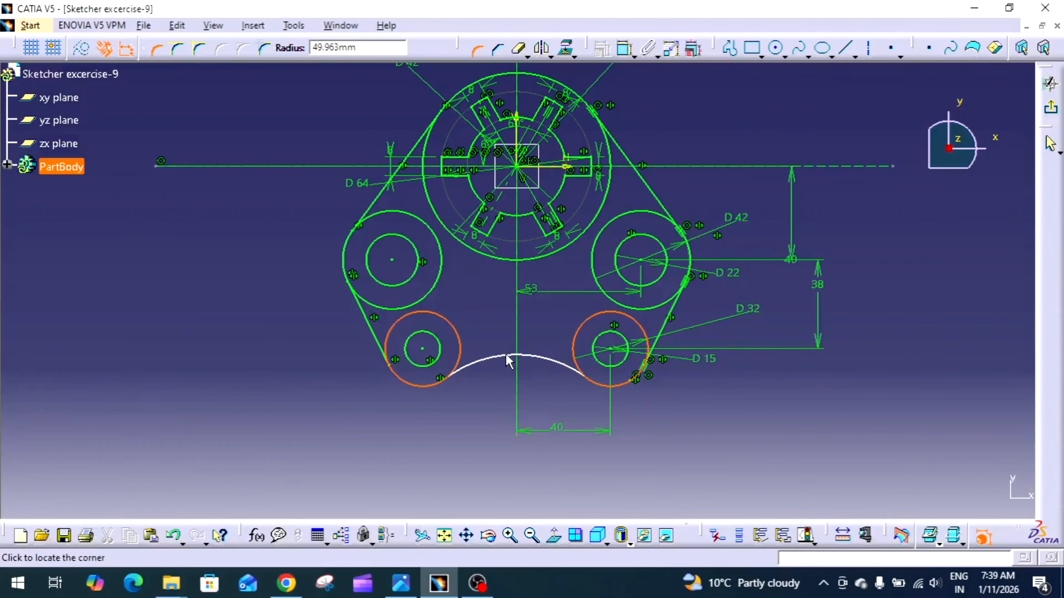
pyautogui.click(519, 355)
# Set the radius of the corner arc between the lower bosses to 24 mm
pyautogui.doubleClick(540, 379)
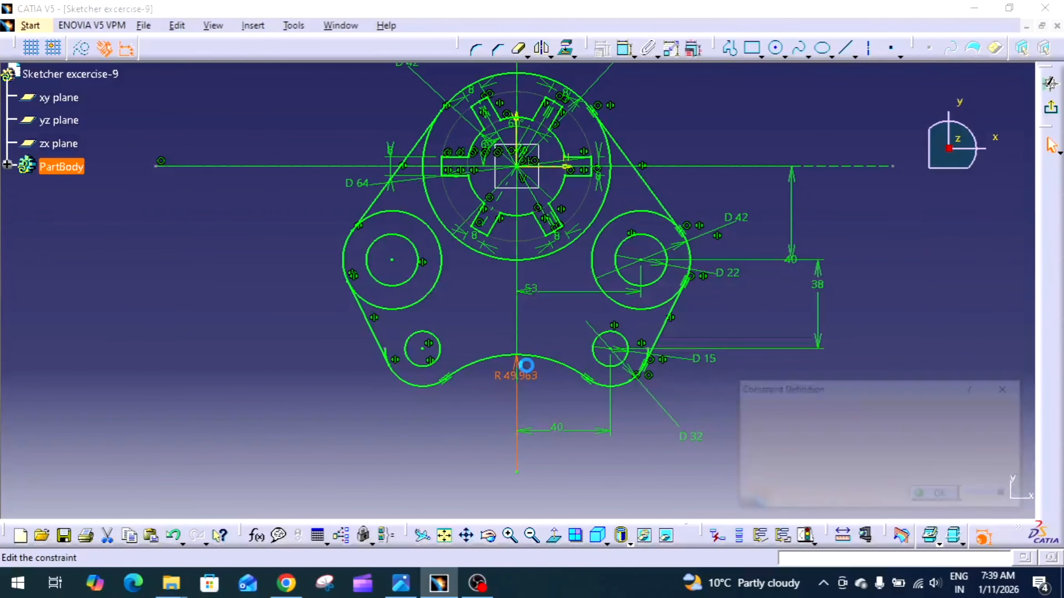
pyautogui.write('24mm')
pyautogui.press('Return')
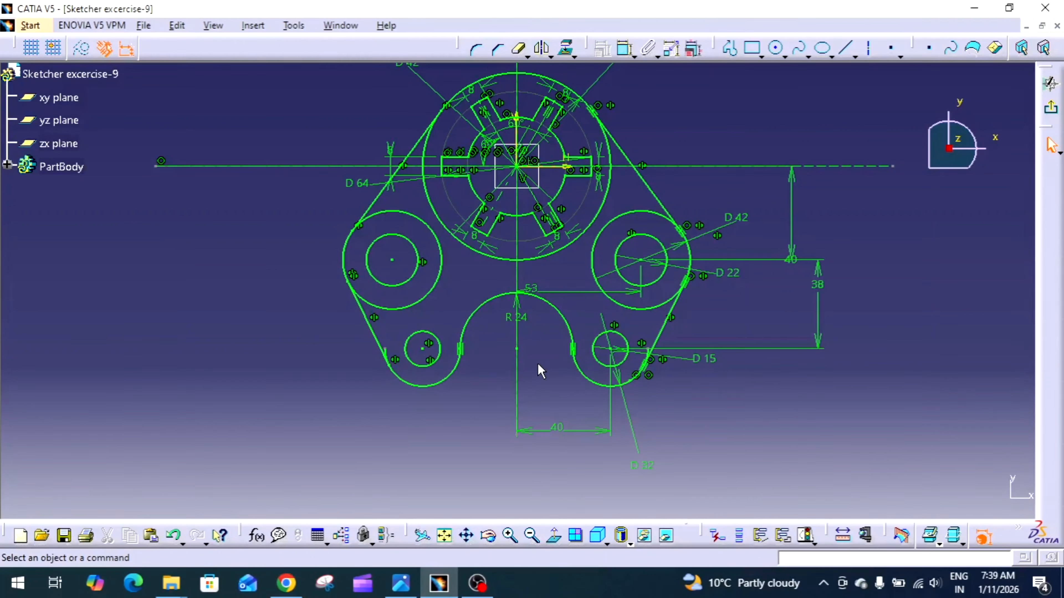
# Compare the completed profile with the exercise drawing and inspect the constraints of its arcs, circles and connecting lines
pyautogui.click(401, 583)
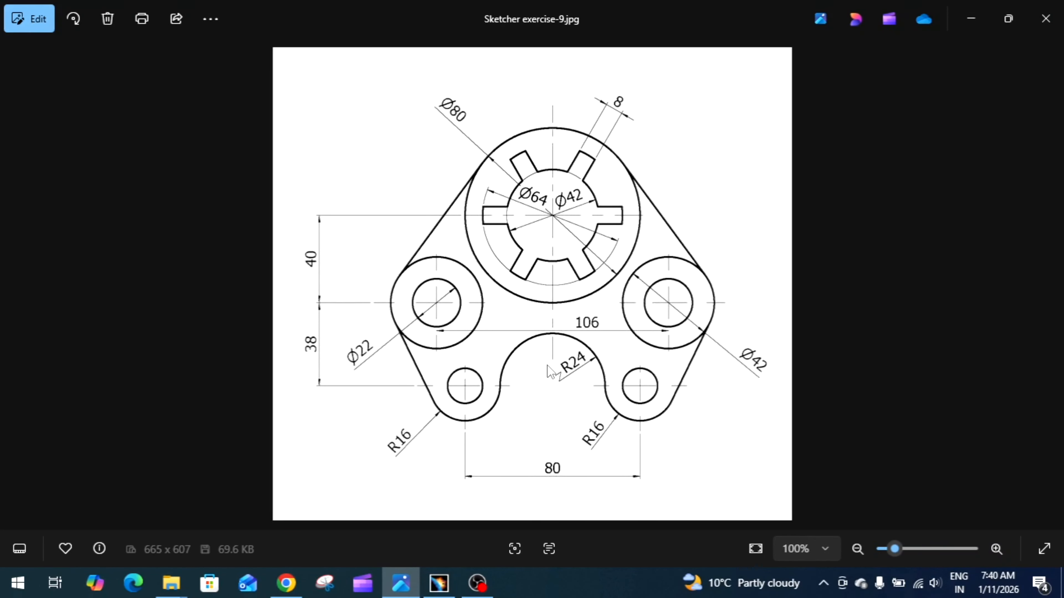
pyautogui.click(439, 583)
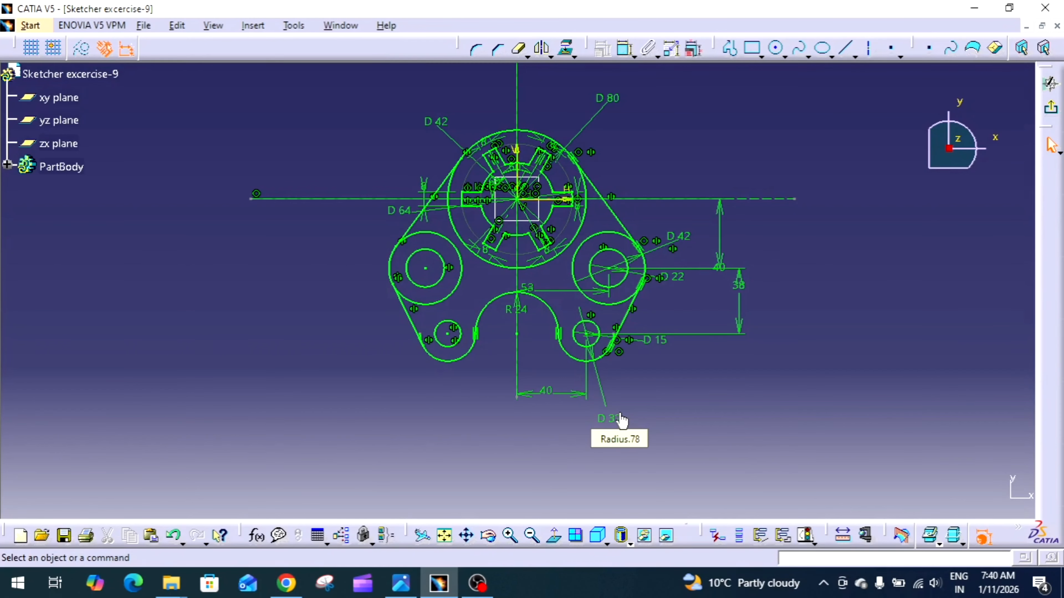
pyautogui.click(548, 308)
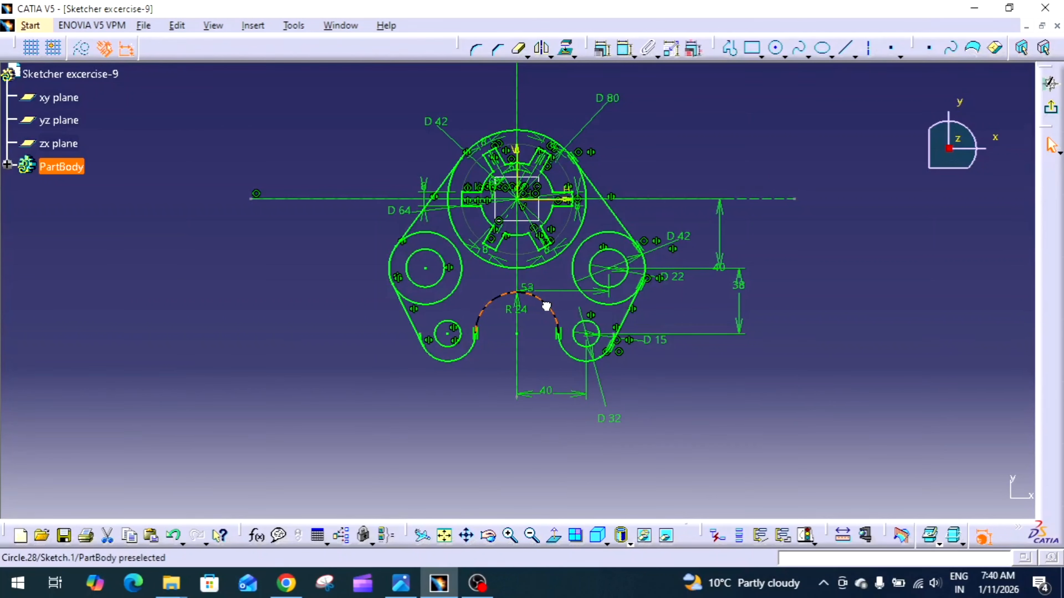
pyautogui.click(625, 226)
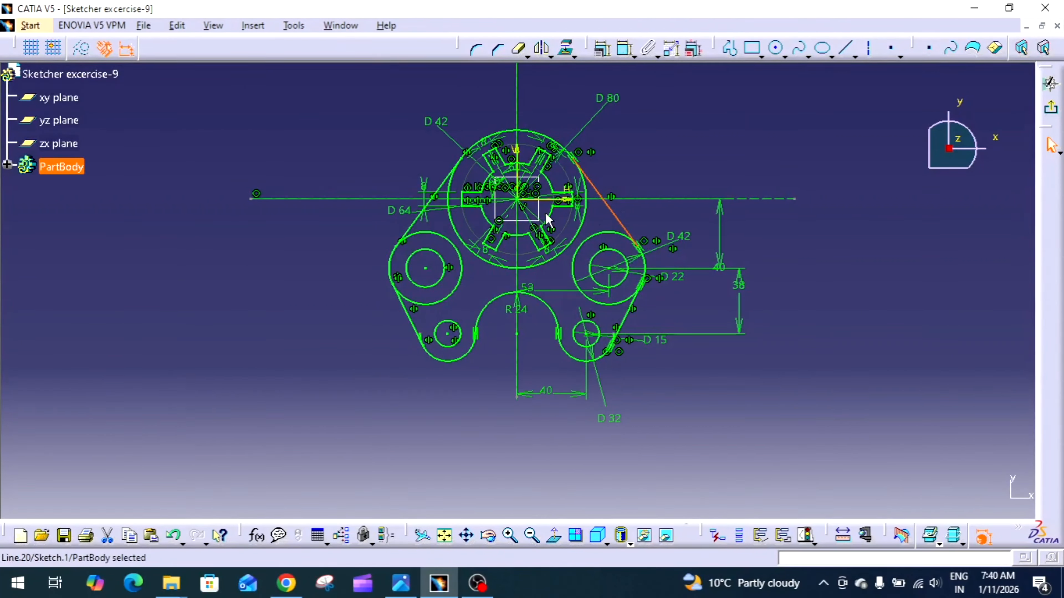
pyautogui.click(555, 218)
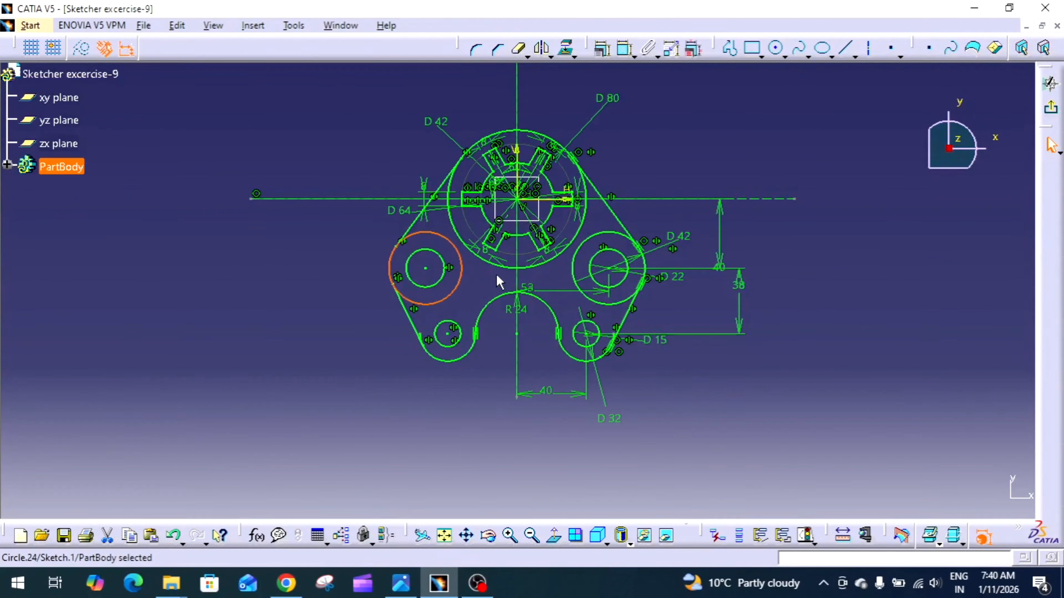
pyautogui.click(460, 317)
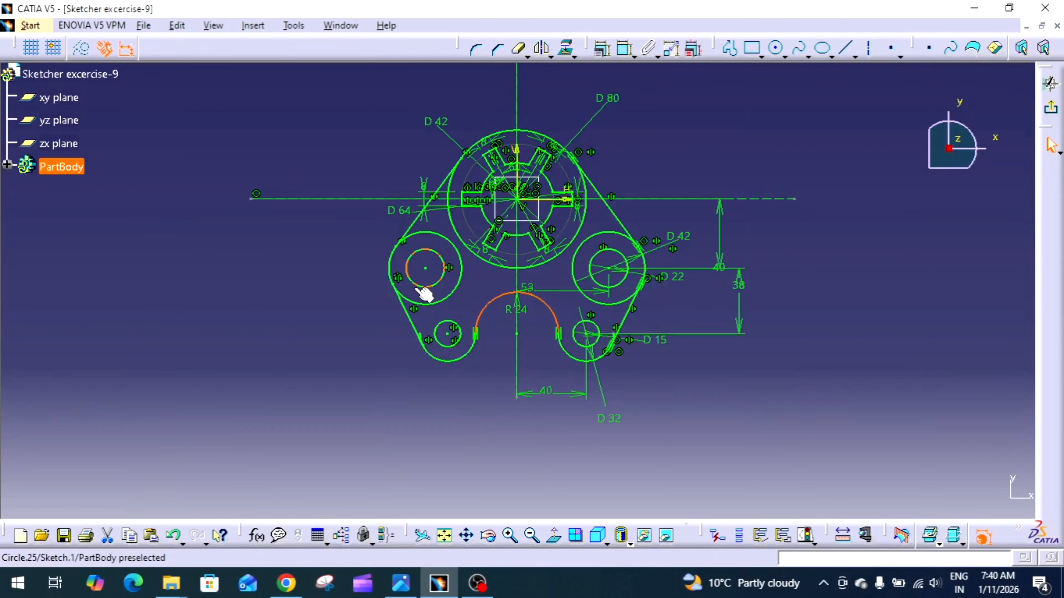
pyautogui.click(611, 211)
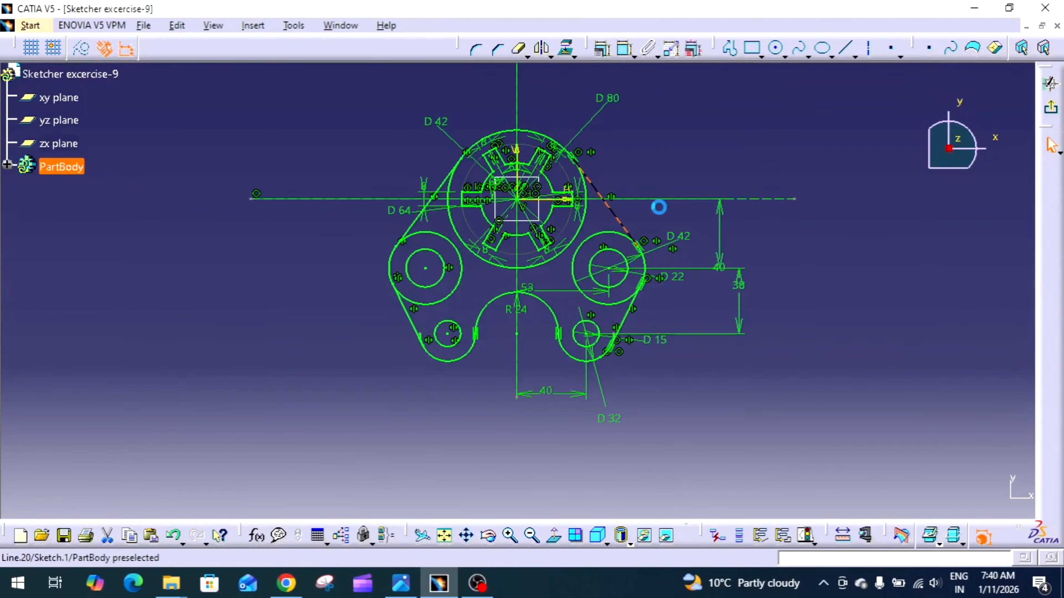
pyautogui.click(633, 309)
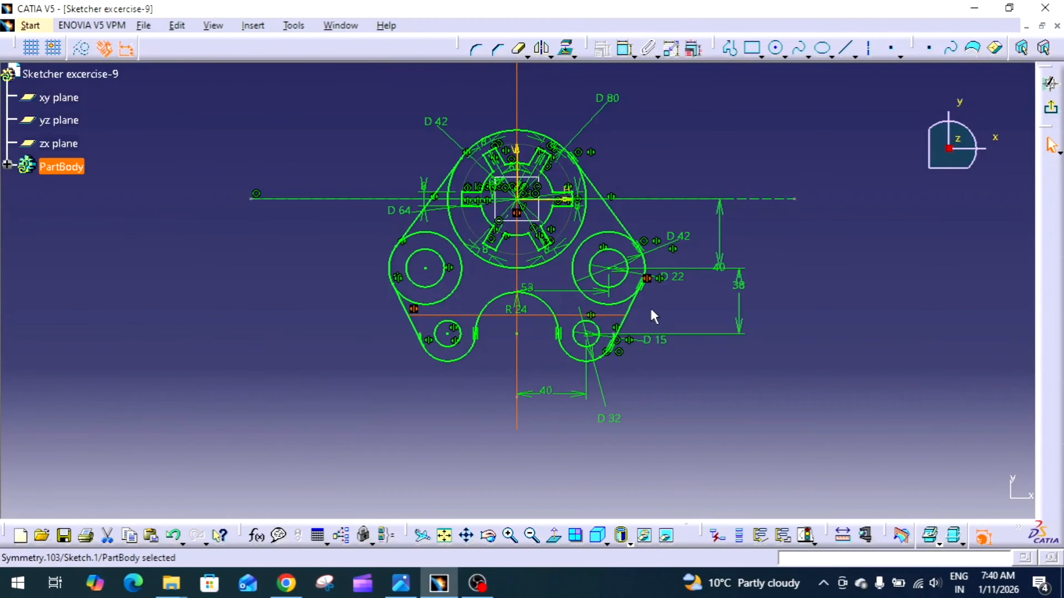